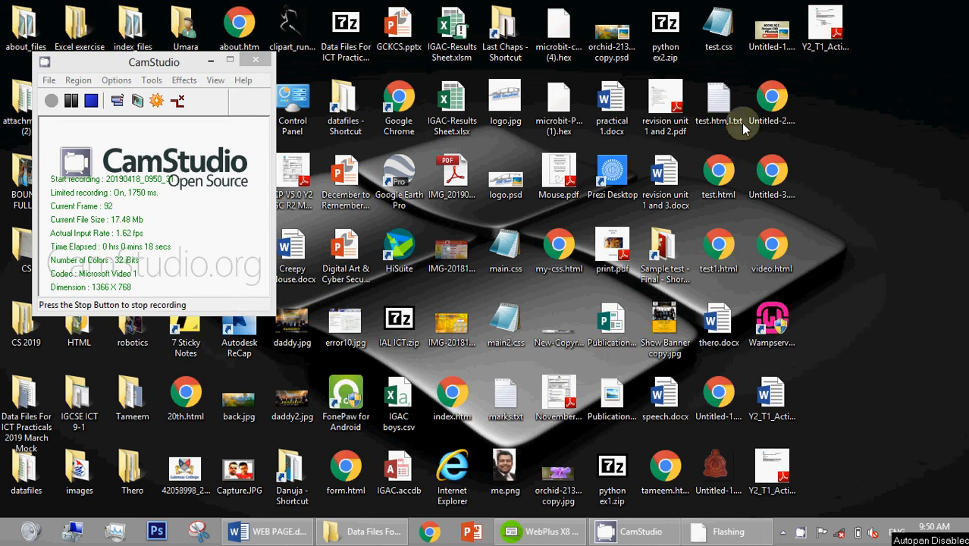
{"action": "left_click", "coordinate": [211, 60]}
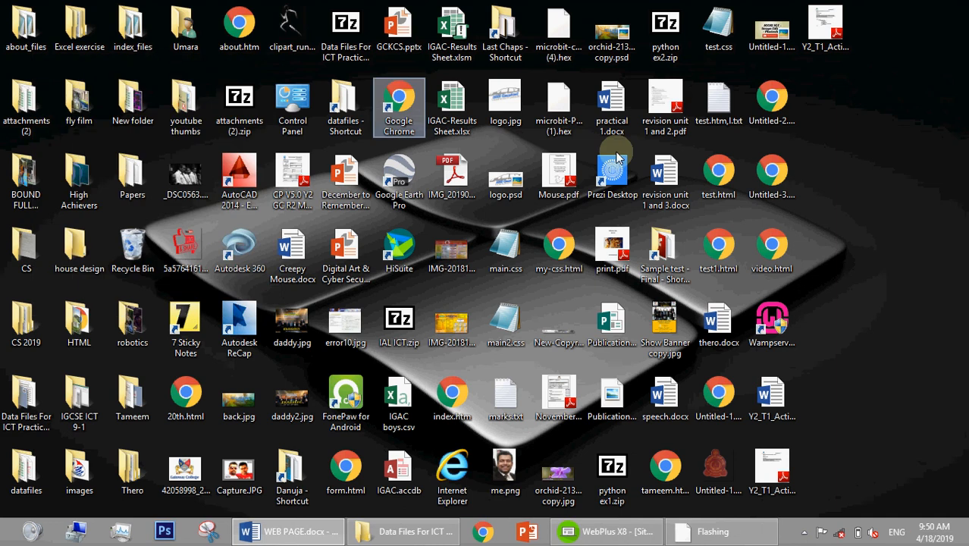
{"action": "right_click", "coordinate": [861, 119]}
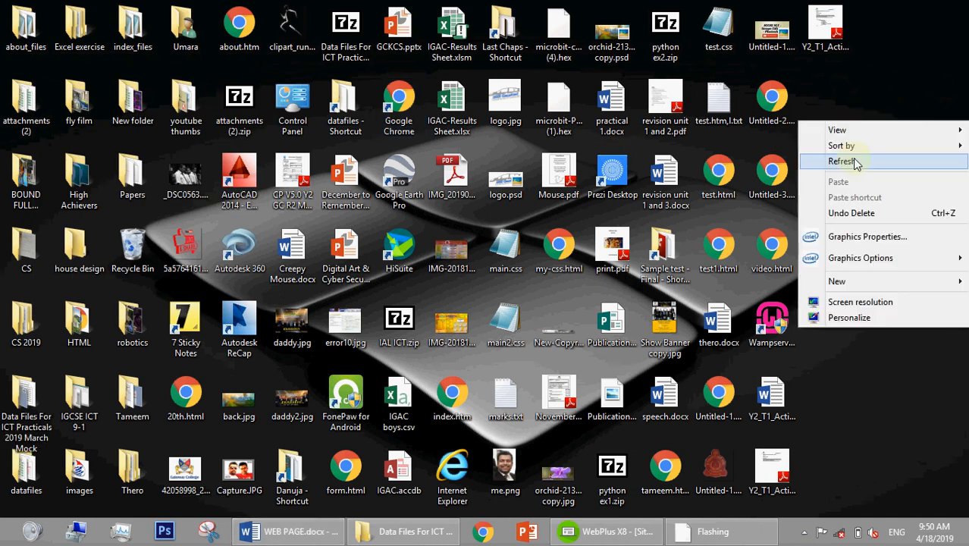
{"action": "left_click", "coordinate": [856, 162]}
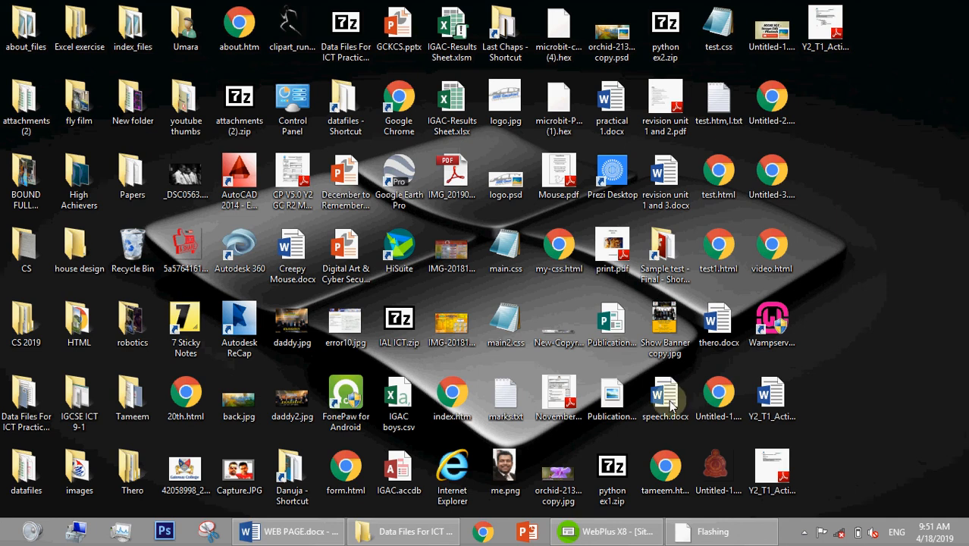
Open Word, create a blank document, and switch it to Web Layout view
{"action": "key", "text": "super"}
{"action": "type", "text": "word"}
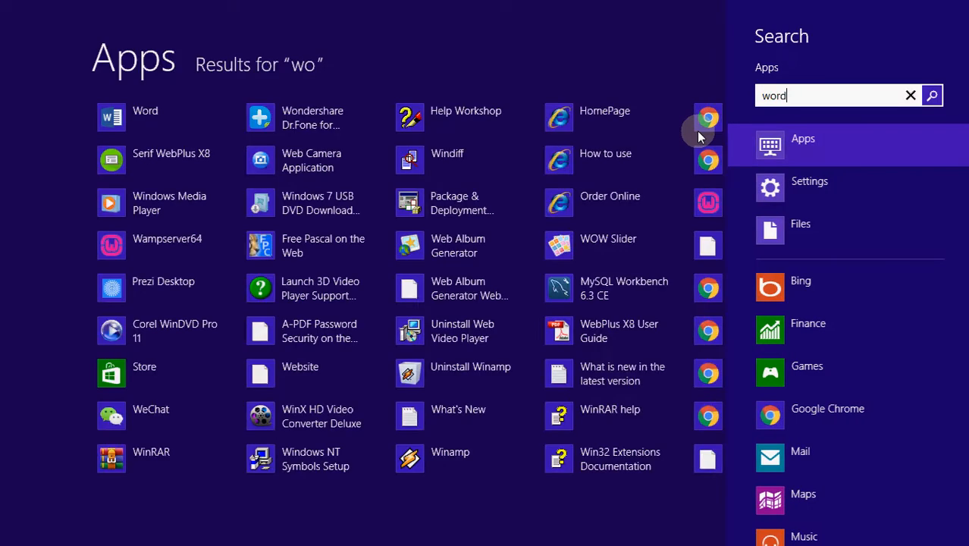
{"action": "key", "text": "Return"}
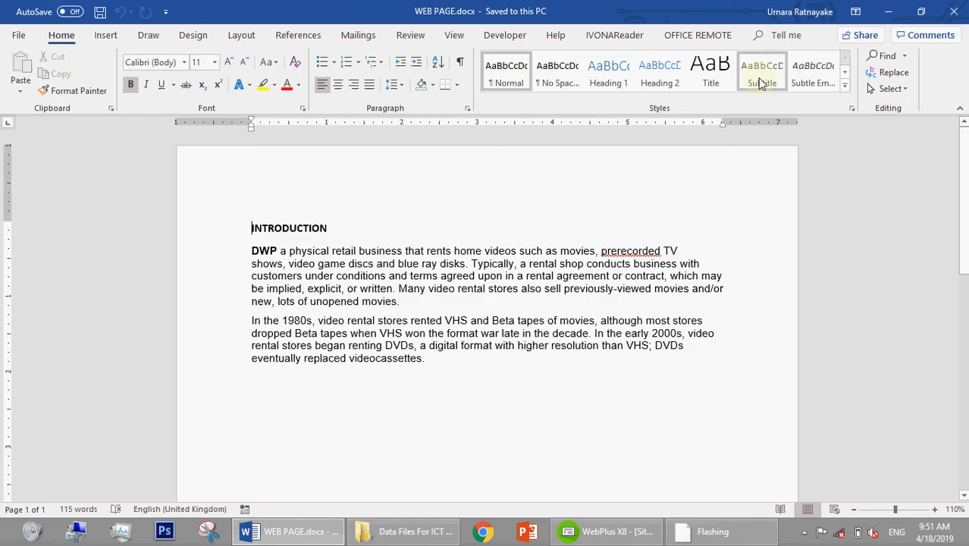
{"action": "left_click", "coordinate": [19, 36]}
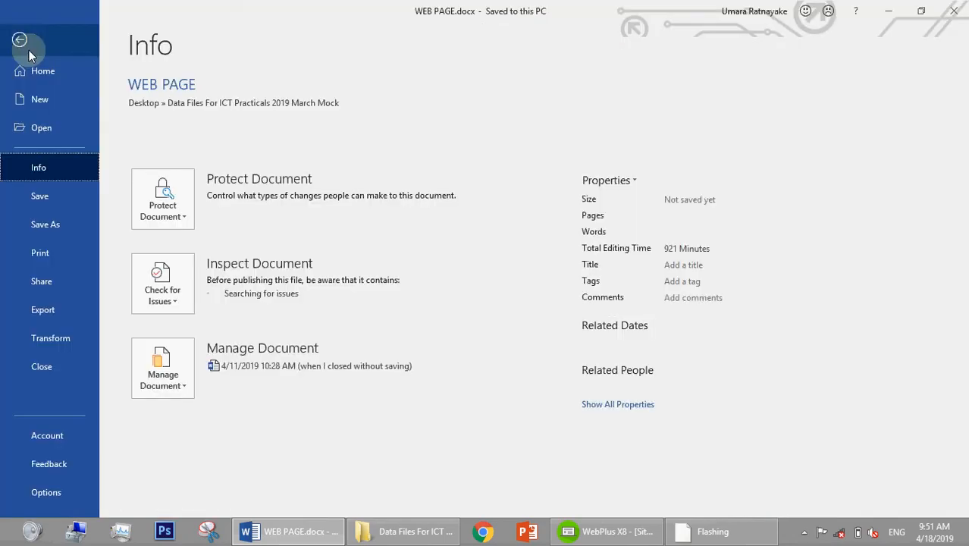
{"action": "left_click", "coordinate": [46, 98]}
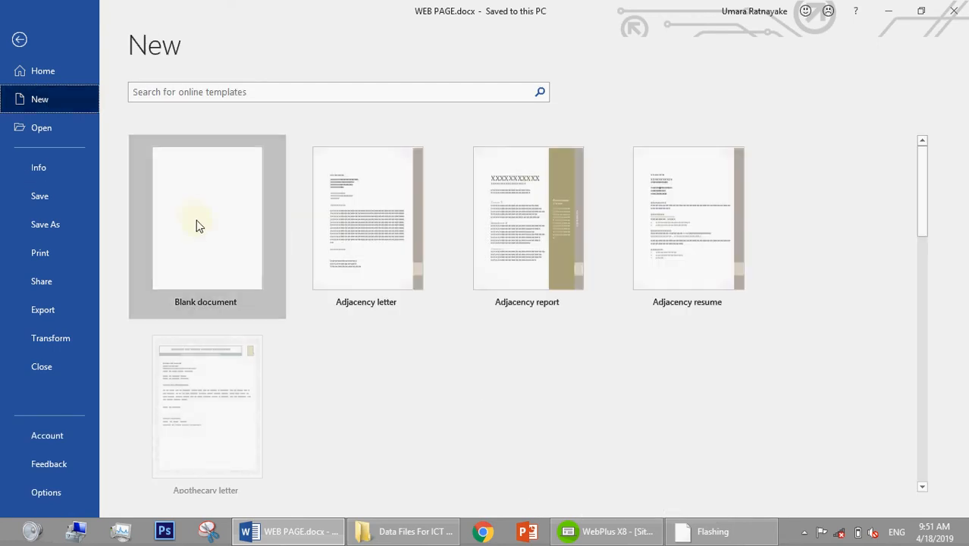
{"action": "key", "text": "Escape"}
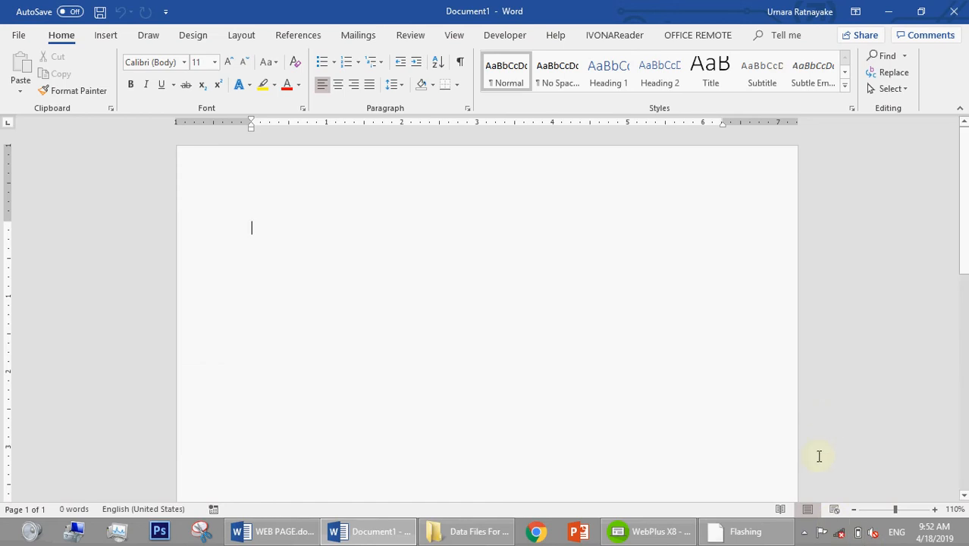
{"action": "left_click", "coordinate": [835, 510]}
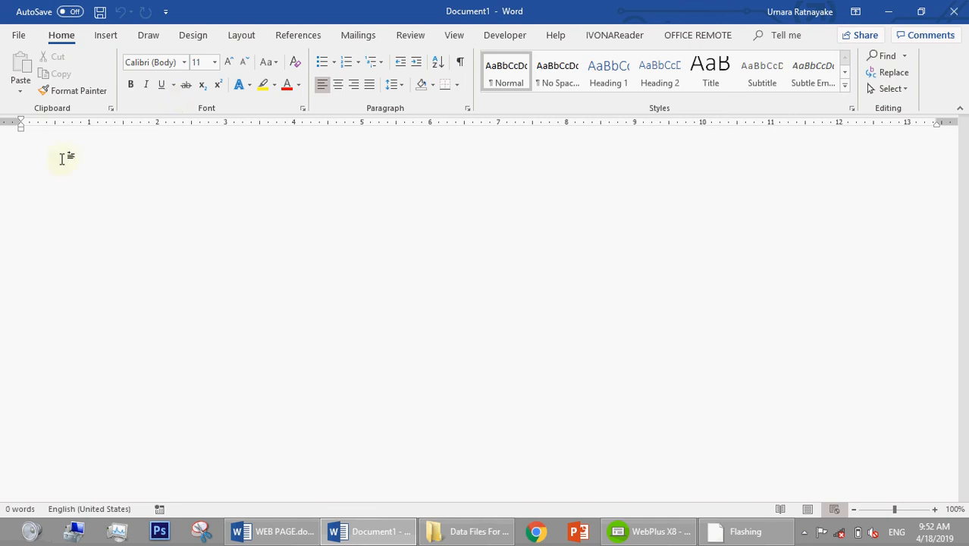
Insert a table with two columns and three rows and enlarge it to fill the visible page
{"action": "left_click", "coordinate": [105, 36]}
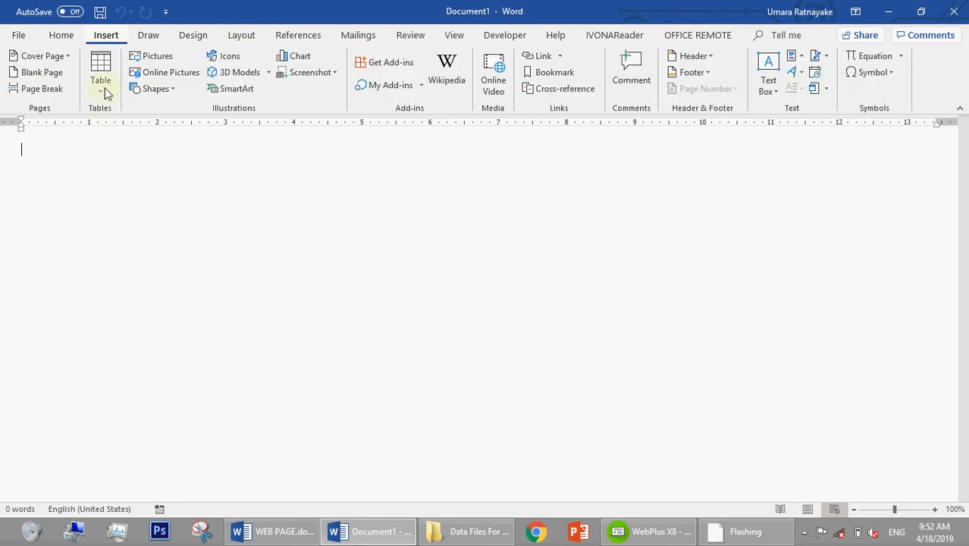
{"action": "left_click", "coordinate": [102, 83]}
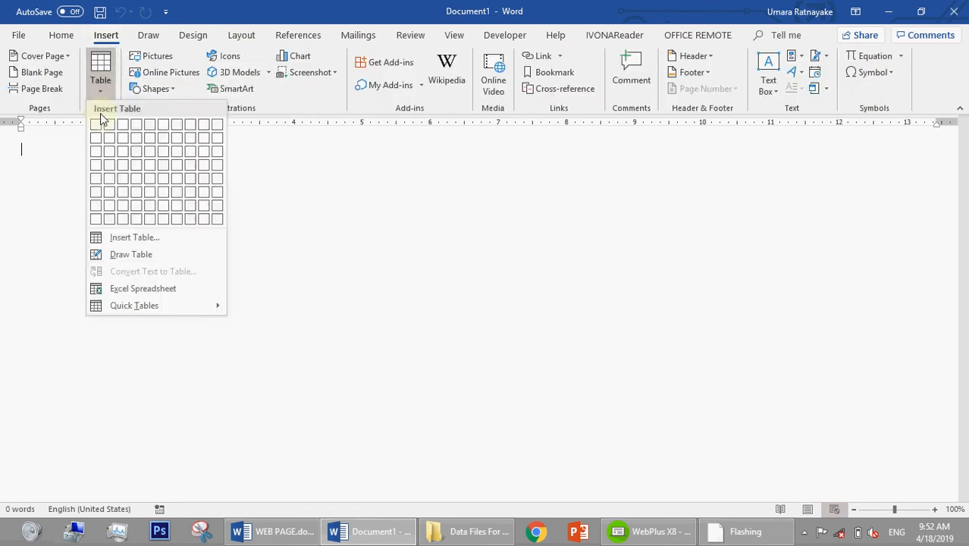
{"action": "left_click", "coordinate": [110, 153]}
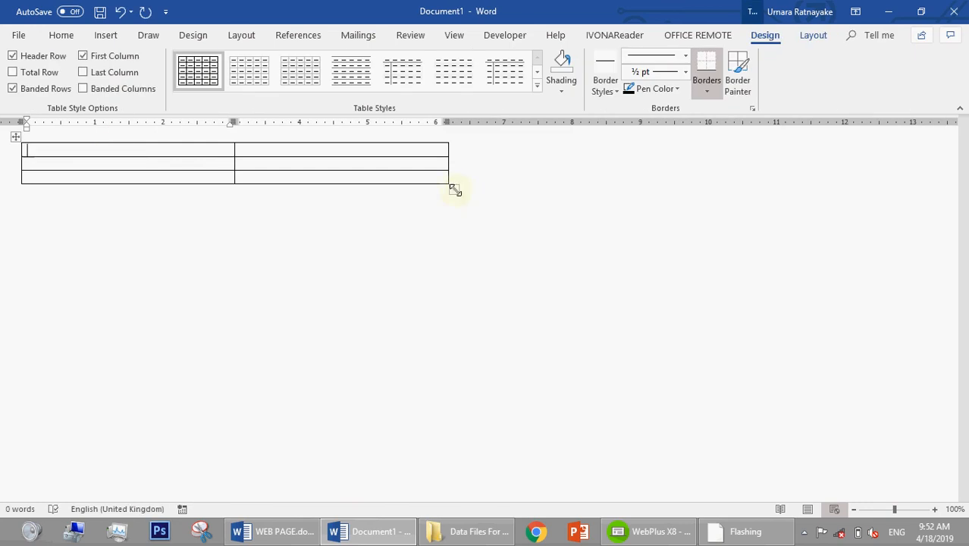
{"action": "left_click_drag", "start_coordinate": [455, 189], "coordinate": [935, 479]}
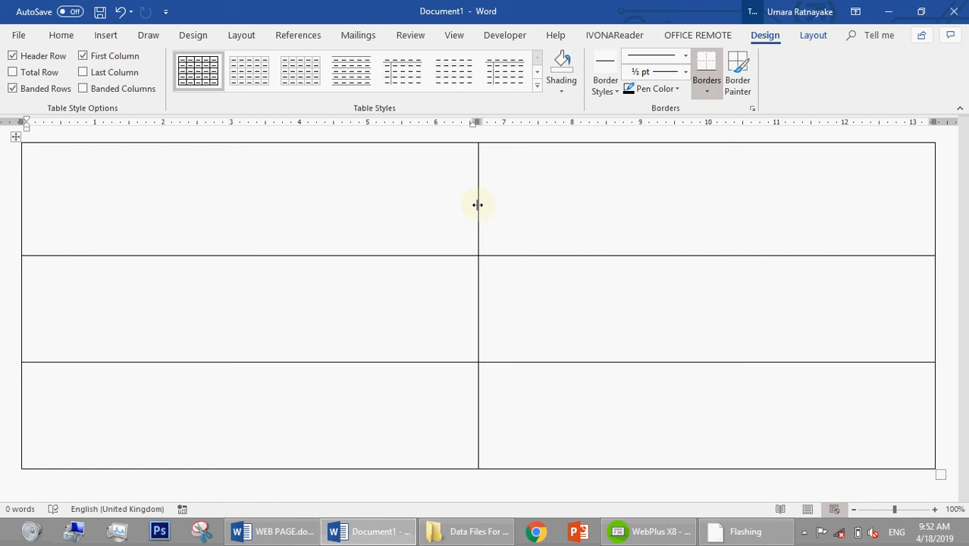
Widen the table's first column to about 11.8 inches and reduce the heights of the first and second rows
{"action": "left_click_drag", "start_coordinate": [478, 205], "coordinate": [829, 214]}
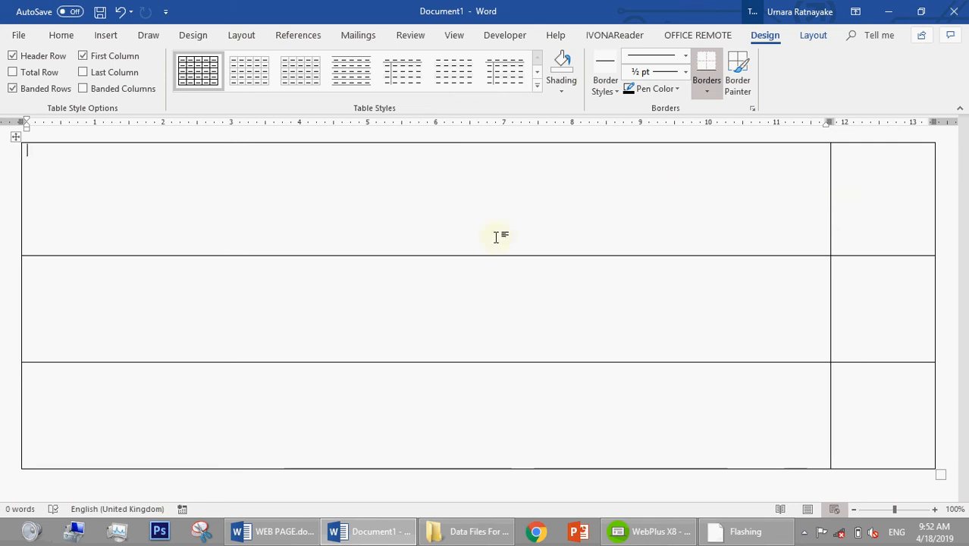
{"action": "left_click_drag", "start_coordinate": [512, 256], "coordinate": [513, 234]}
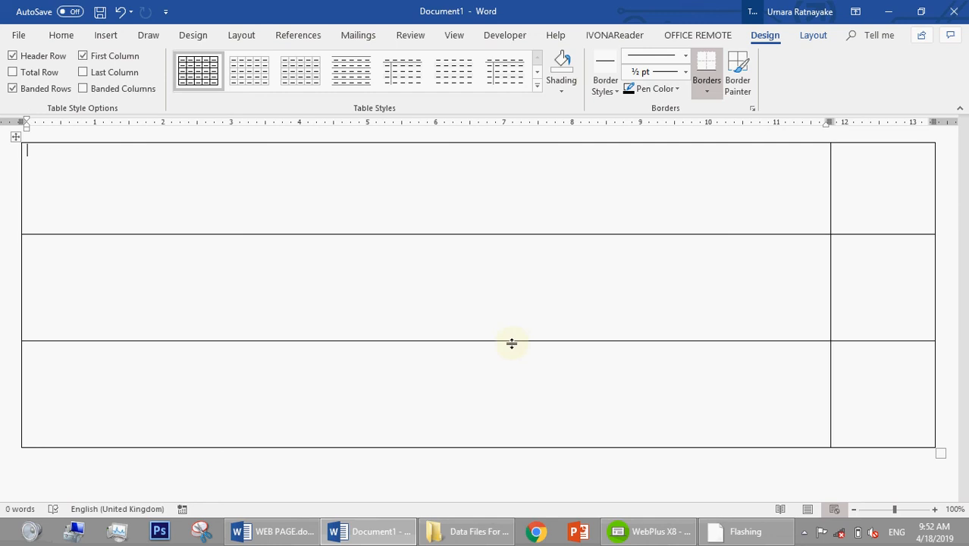
{"action": "left_click_drag", "start_coordinate": [513, 342], "coordinate": [513, 276]}
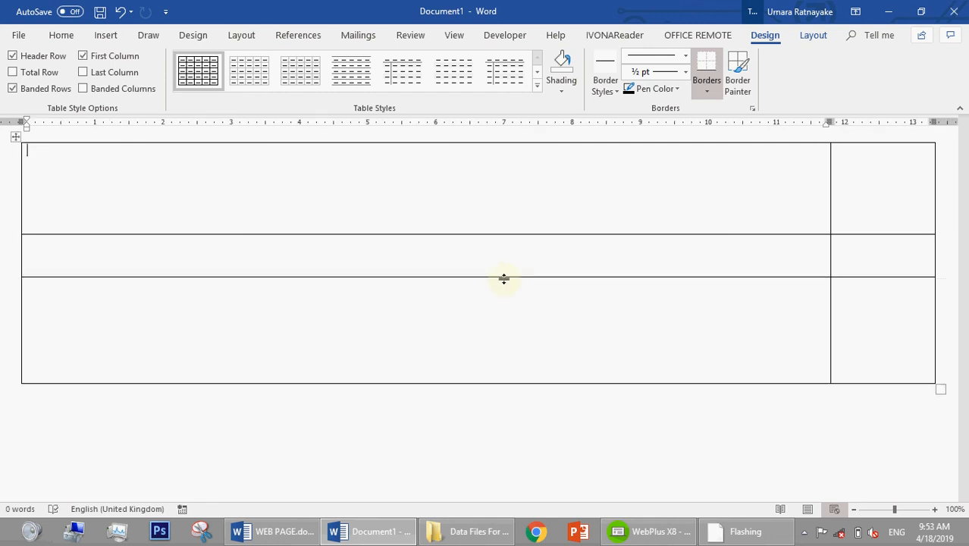
Enter "Dreamworks" in the first row's wide cell and "Introduction" in the second row's wide cell
{"action": "left_click", "coordinate": [491, 186]}
{"action": "type", "text": "Dreamworks"}
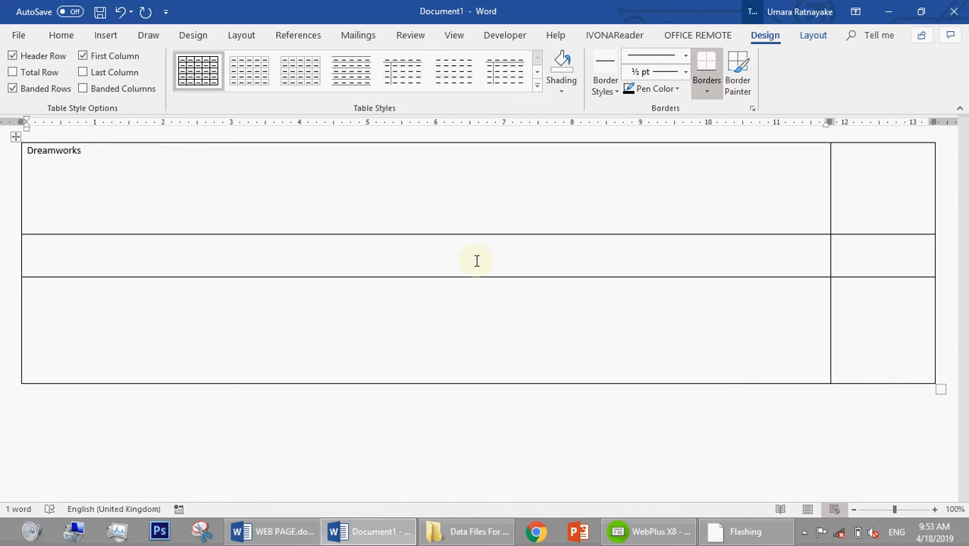
{"action": "type", "text": "Introductio"}
{"action": "left_click_drag", "start_coordinate": [131, 151], "coordinate": [82, 149]}
{"action": "key", "text": "ctrl+c"}
{"action": "key", "text": "BackSpace"}
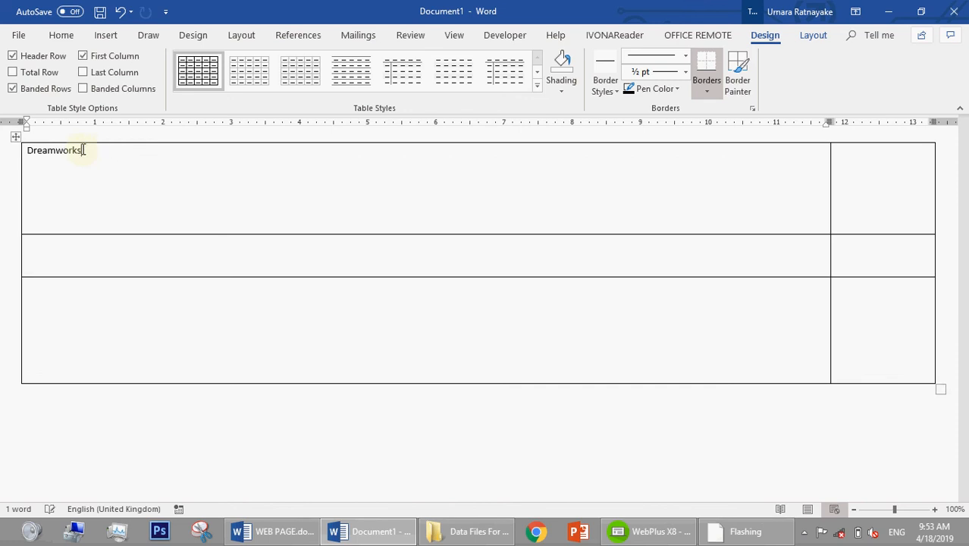
{"action": "left_click", "coordinate": [330, 245]}
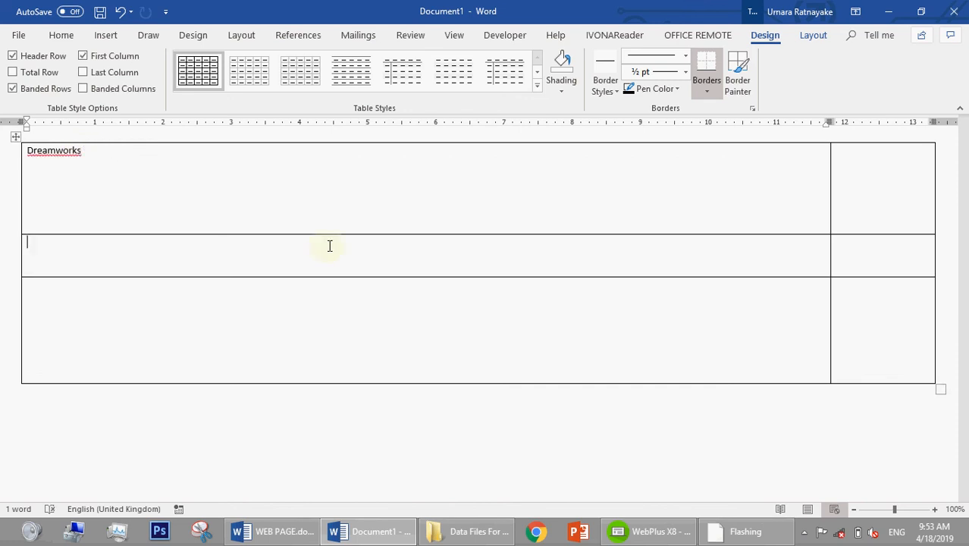
{"action": "key", "text": "ctrl+v"}
{"action": "type", "text": "n"}
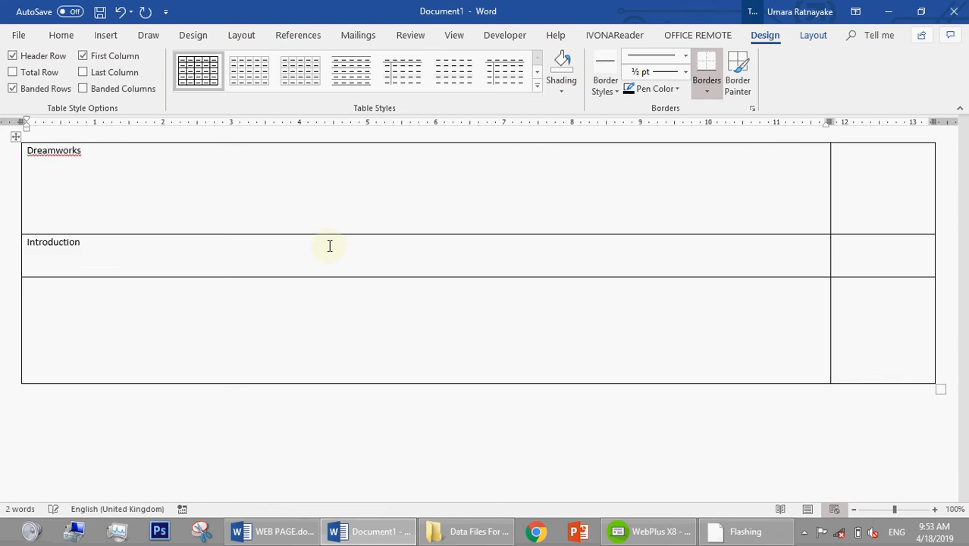
Extend the table's last row down the page and merge the two cells of the Introduction row
{"action": "left_click", "coordinate": [330, 281]}
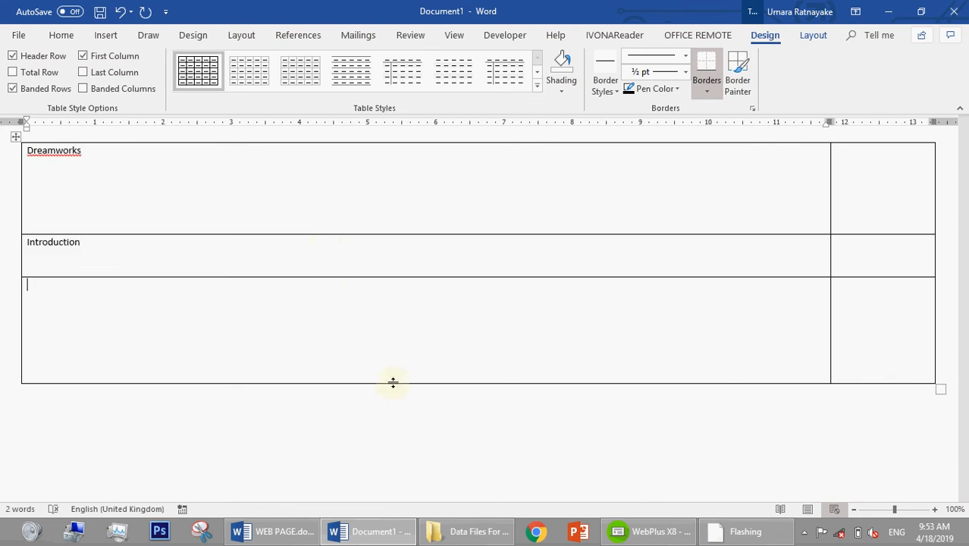
{"action": "left_click_drag", "start_coordinate": [392, 384], "coordinate": [403, 478]}
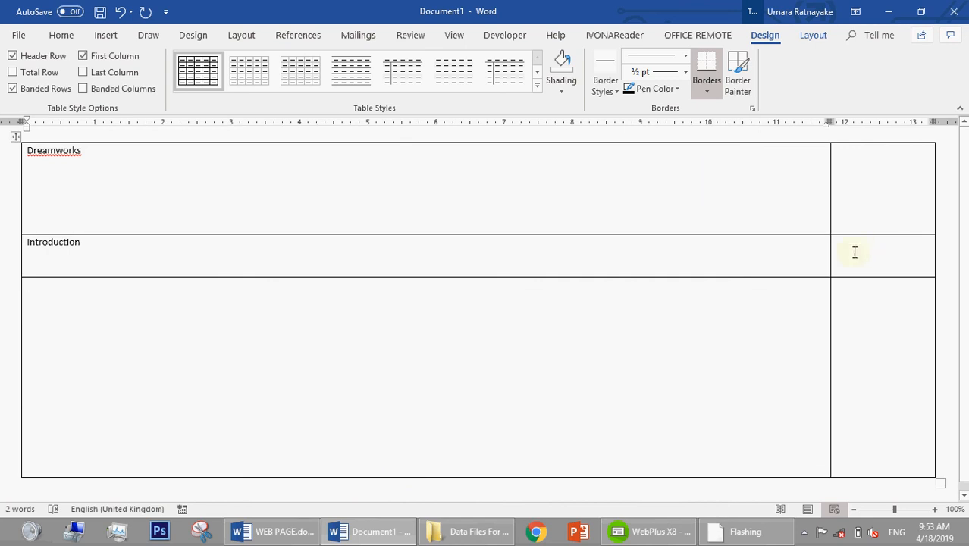
{"action": "left_click_drag", "start_coordinate": [854, 252], "coordinate": [774, 274]}
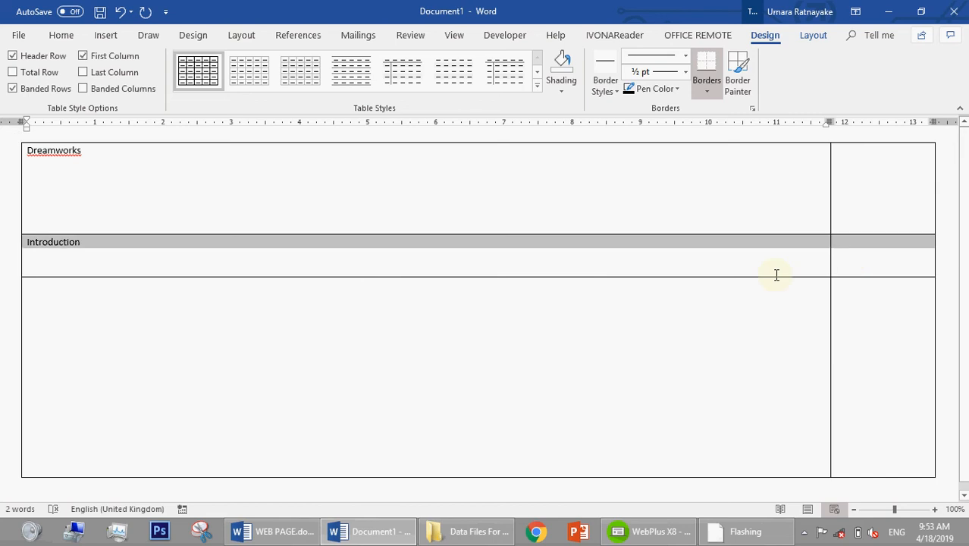
{"action": "right_click", "coordinate": [529, 257]}
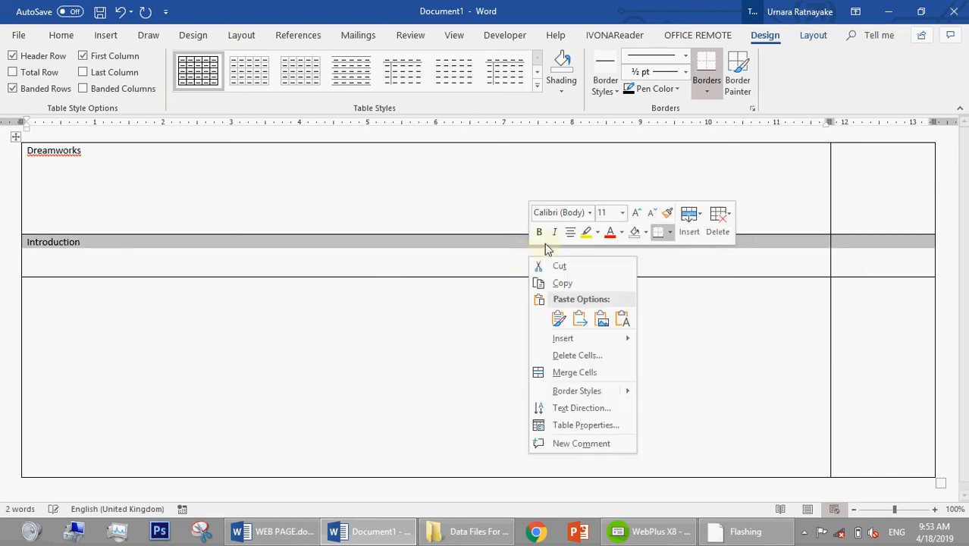
{"action": "left_click", "coordinate": [563, 374]}
{"action": "left_click", "coordinate": [421, 308]}
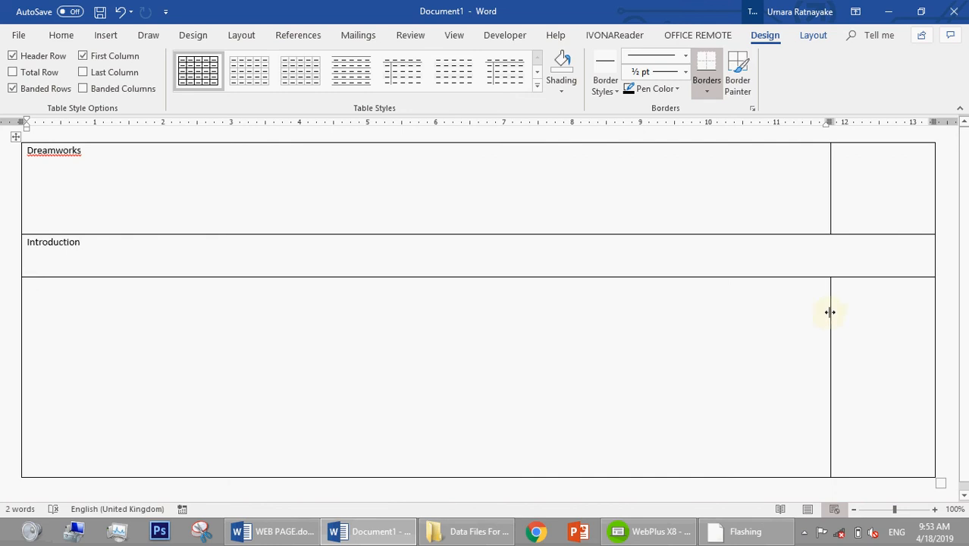
Widen the table's second column by moving the column divider to about 11.4 inches
{"action": "left_click_drag", "start_coordinate": [831, 312], "coordinate": [805, 308]}
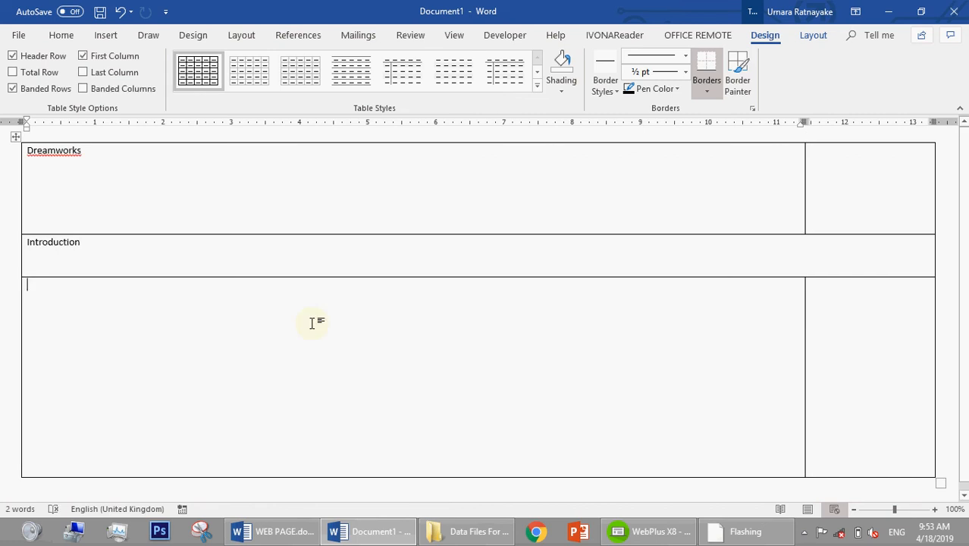
{"action": "right_click", "coordinate": [314, 321]}
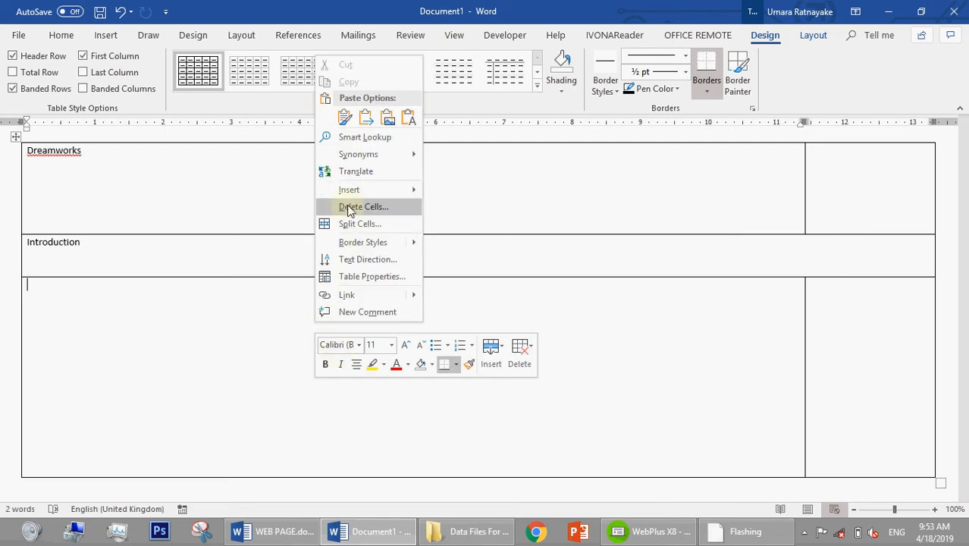
{"action": "left_click", "coordinate": [296, 408]}
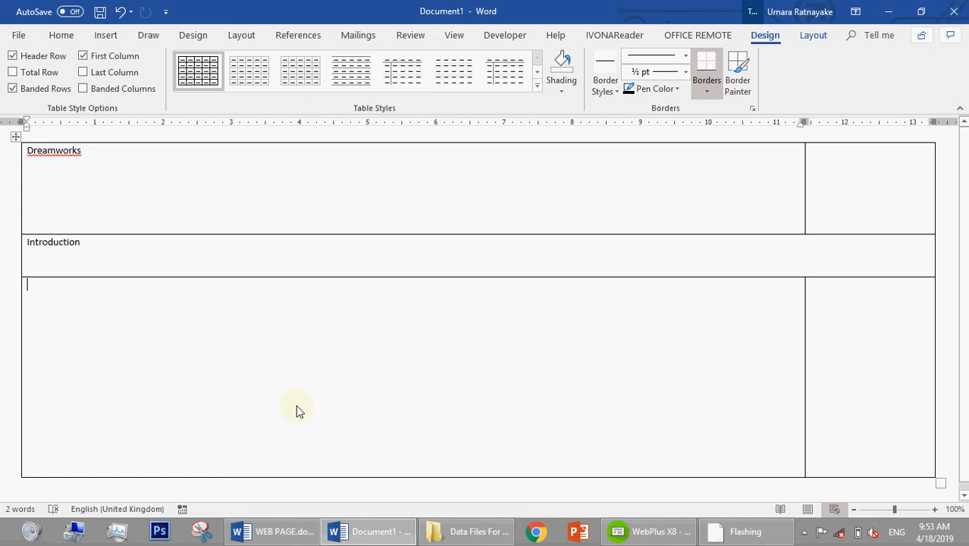
{"action": "left_click", "coordinate": [752, 537]}
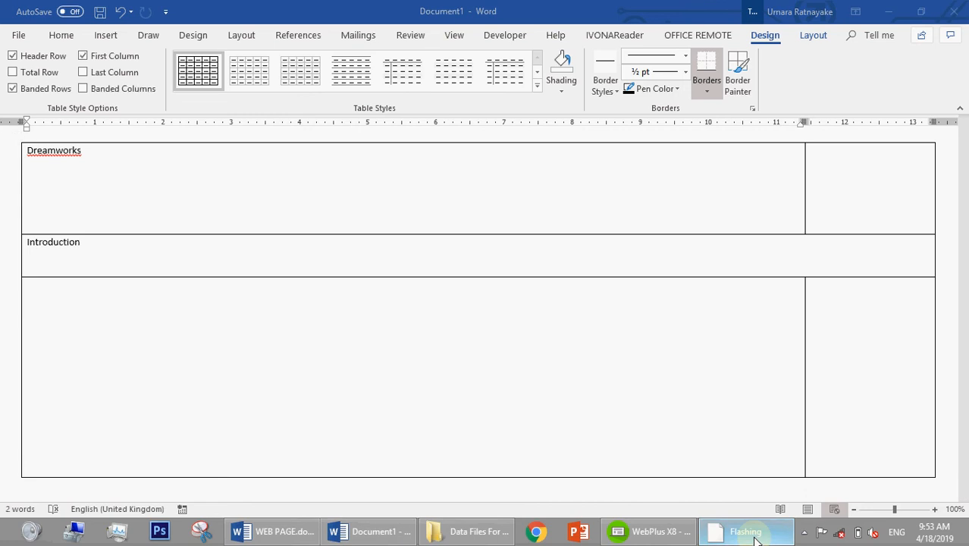
{"action": "left_click", "coordinate": [804, 531]}
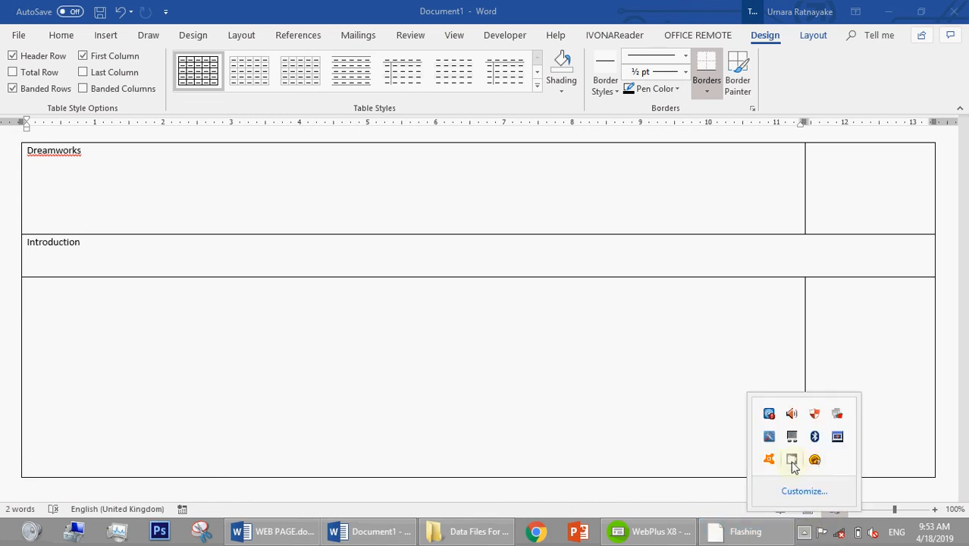
{"action": "left_click", "coordinate": [792, 461]}
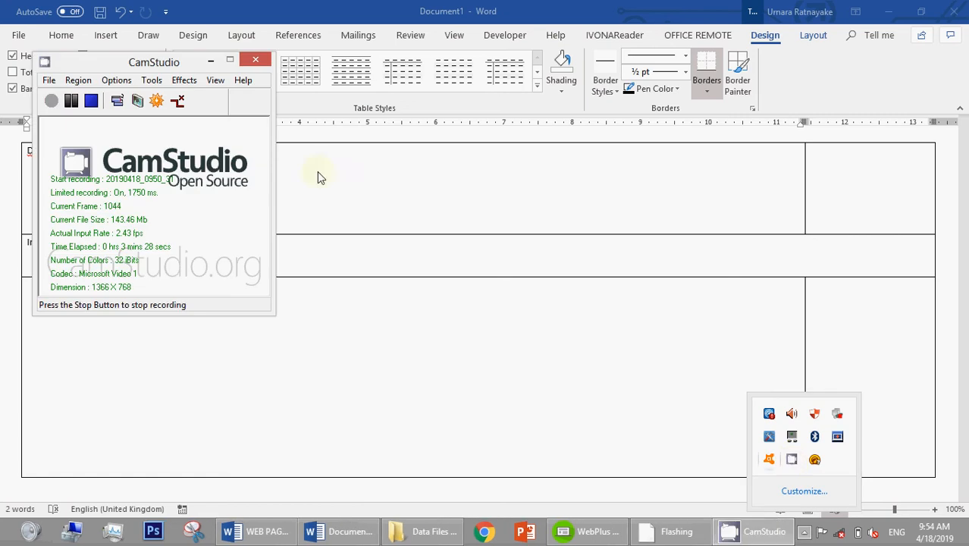
{"action": "left_click", "coordinate": [51, 101]}
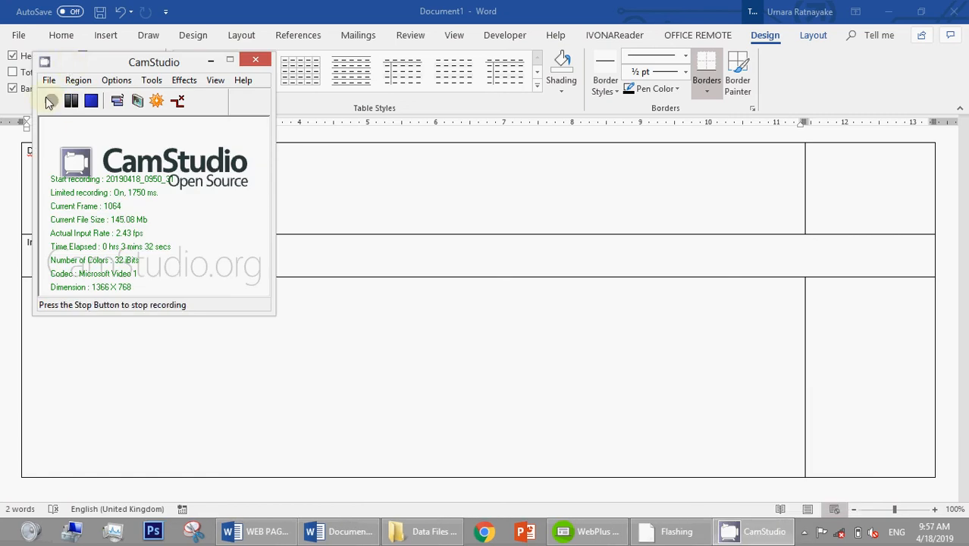
{"action": "left_click", "coordinate": [266, 6]}
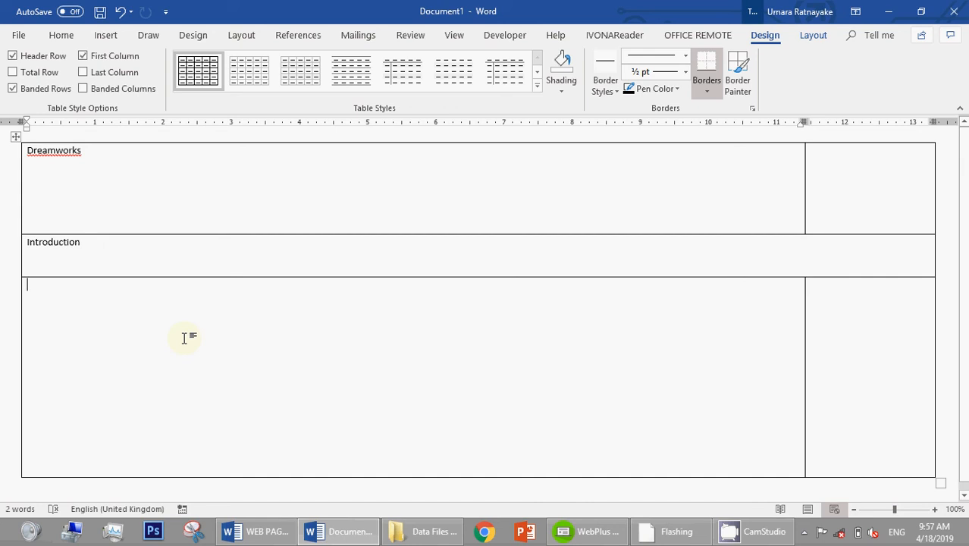
{"action": "left_click", "coordinate": [290, 203]}
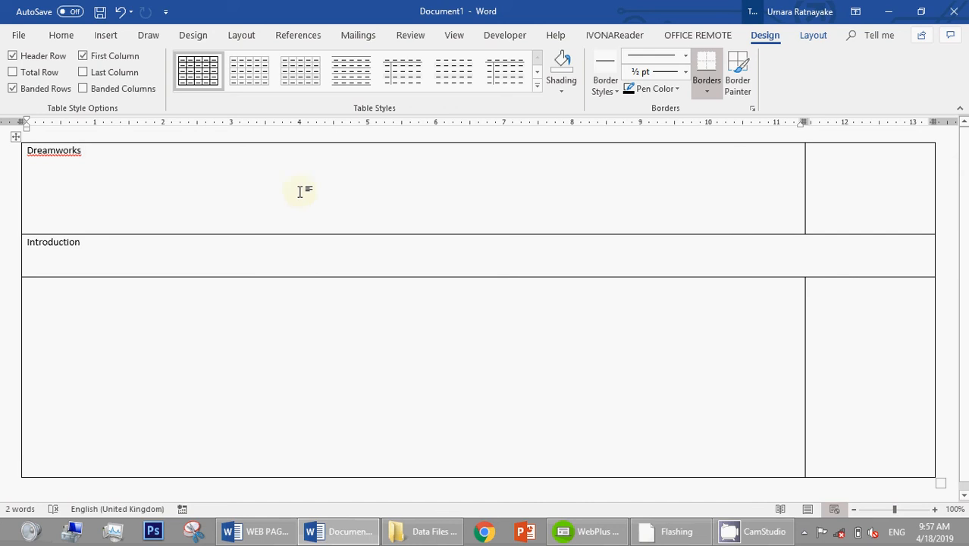
{"action": "left_click", "coordinate": [337, 389]}
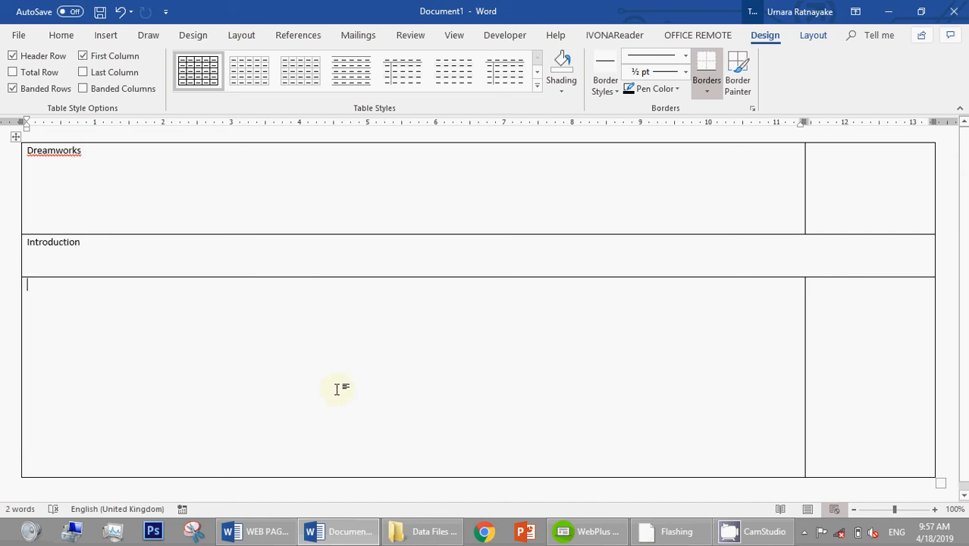
{"action": "left_click", "coordinate": [888, 11]}
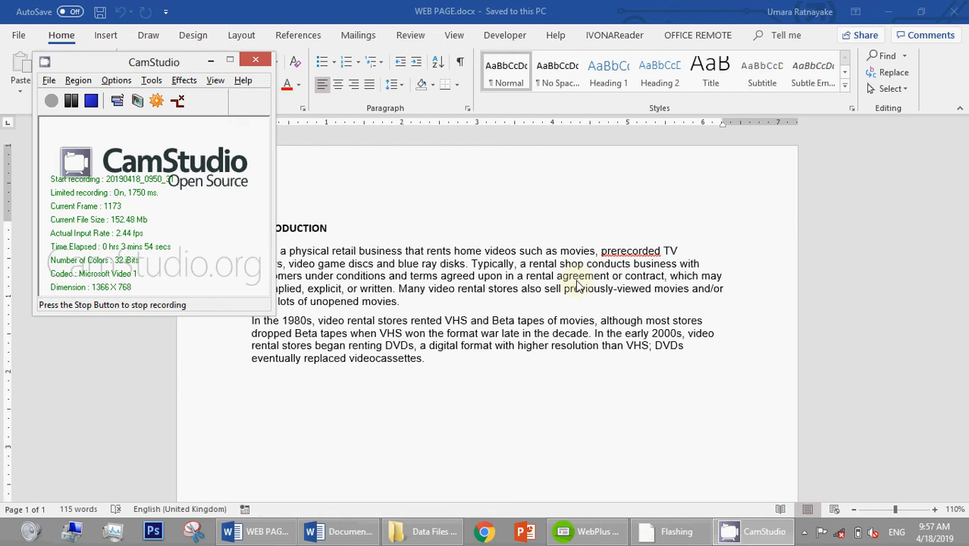
{"action": "left_click", "coordinate": [339, 531]}
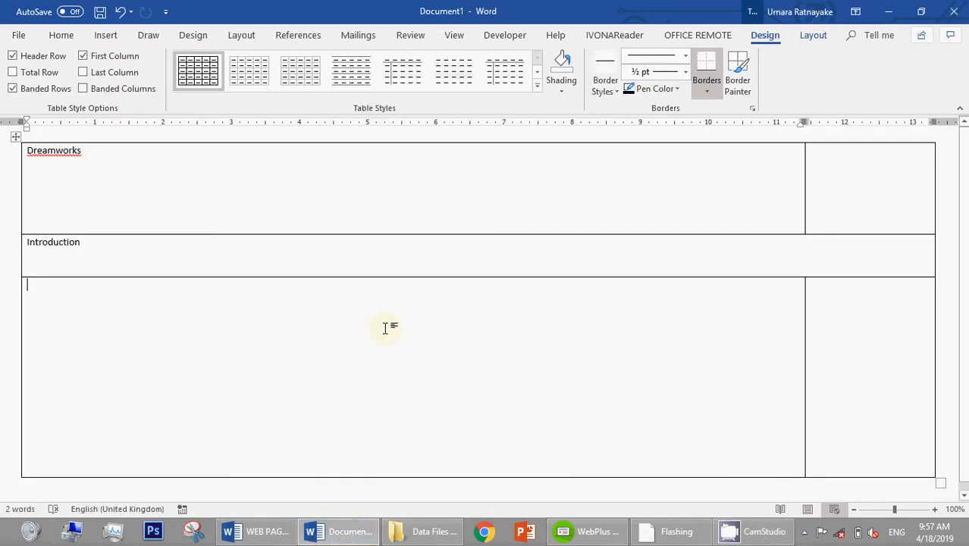
{"action": "left_click", "coordinate": [289, 238]}
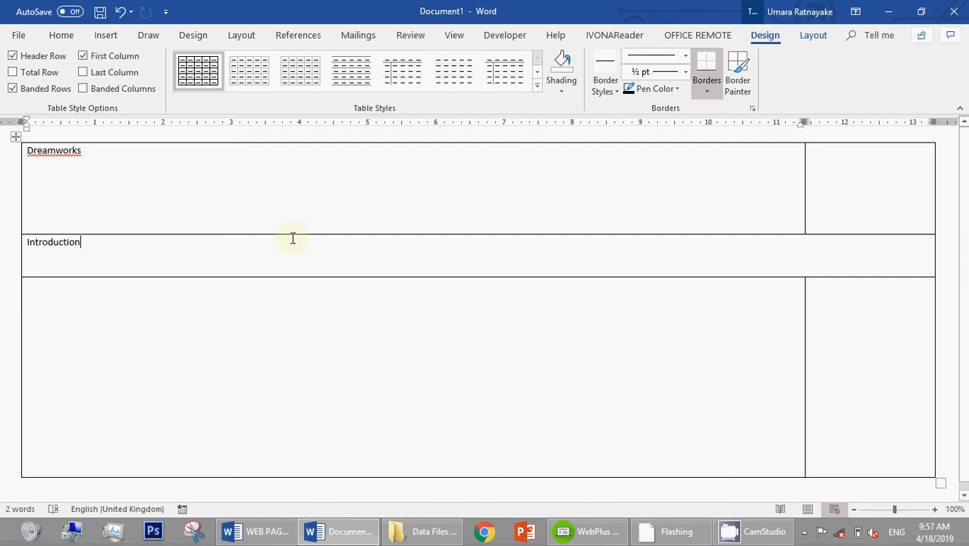
{"action": "left_click", "coordinate": [190, 184]}
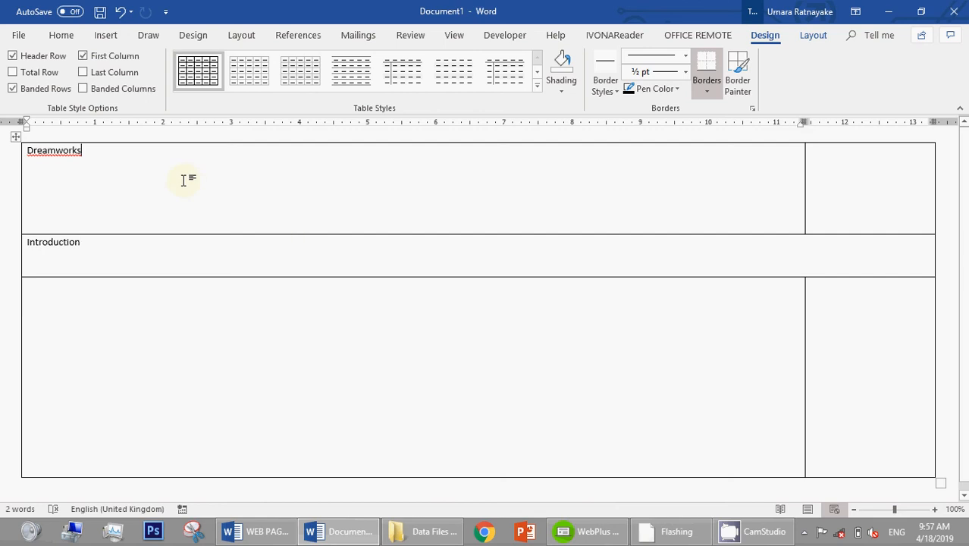
Split the last row's wide cell into two columns and one row, and narrow the first new cell to about 2.1 inches
{"action": "right_click", "coordinate": [227, 368]}
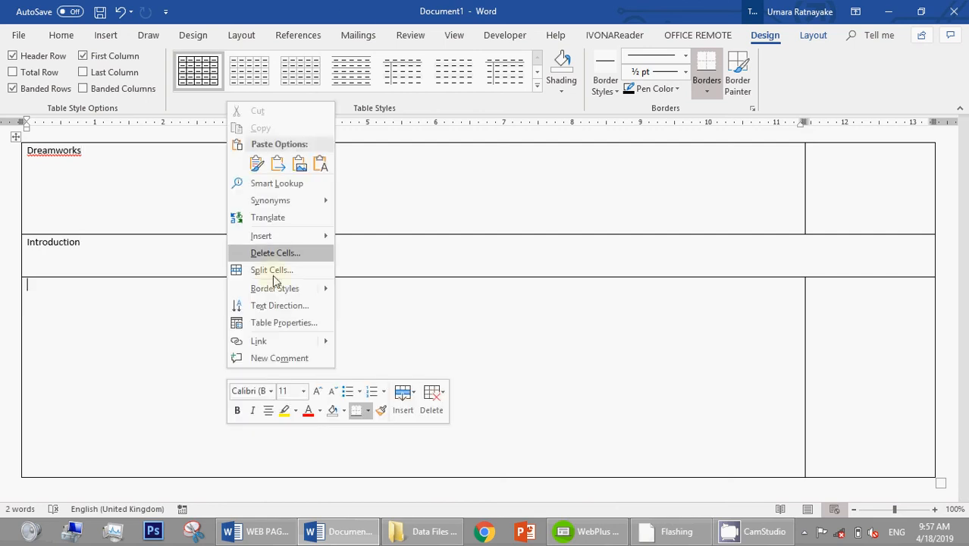
{"action": "left_click", "coordinate": [273, 271]}
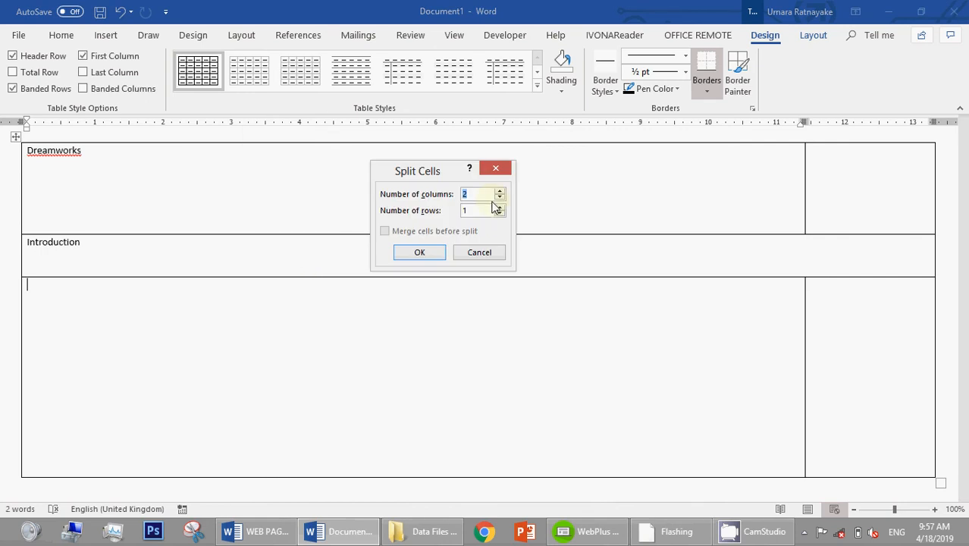
{"action": "left_click", "coordinate": [419, 253]}
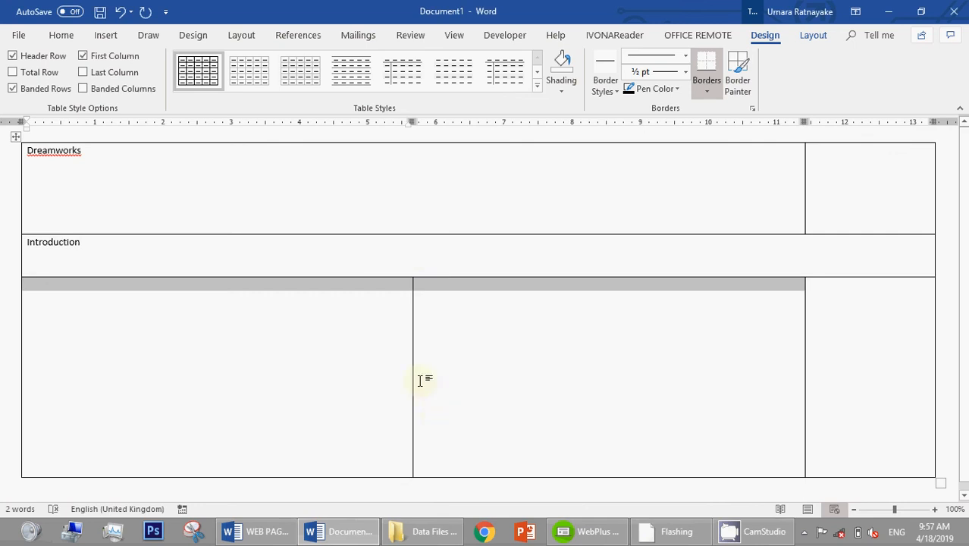
{"action": "left_click_drag", "start_coordinate": [413, 363], "coordinate": [164, 338]}
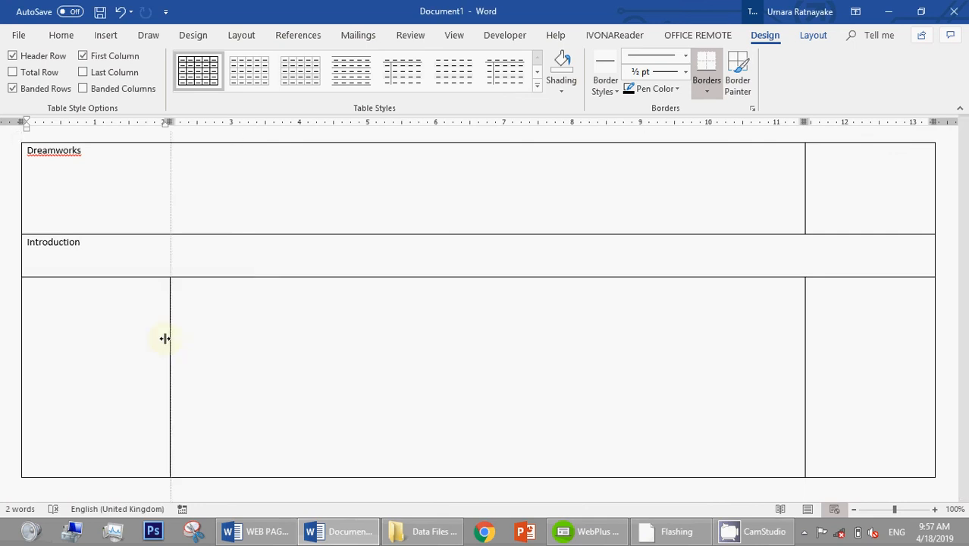
{"action": "left_click", "coordinate": [329, 358]}
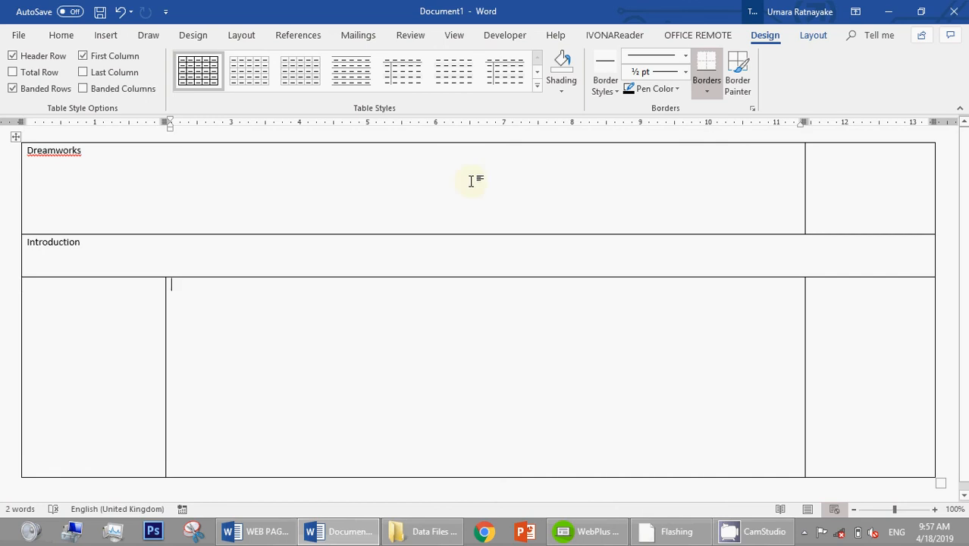
Enter the spaced navigation entries "Home", "Our Collections", "Membership" and "FAQ" in the last row's rightmost cell
{"action": "left_click", "coordinate": [78, 150]}
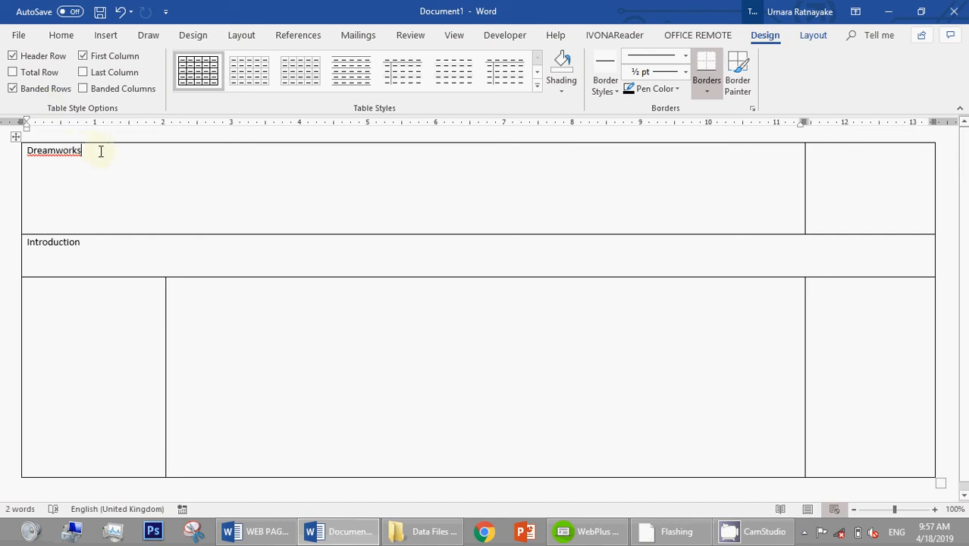
{"action": "left_click", "coordinate": [815, 307]}
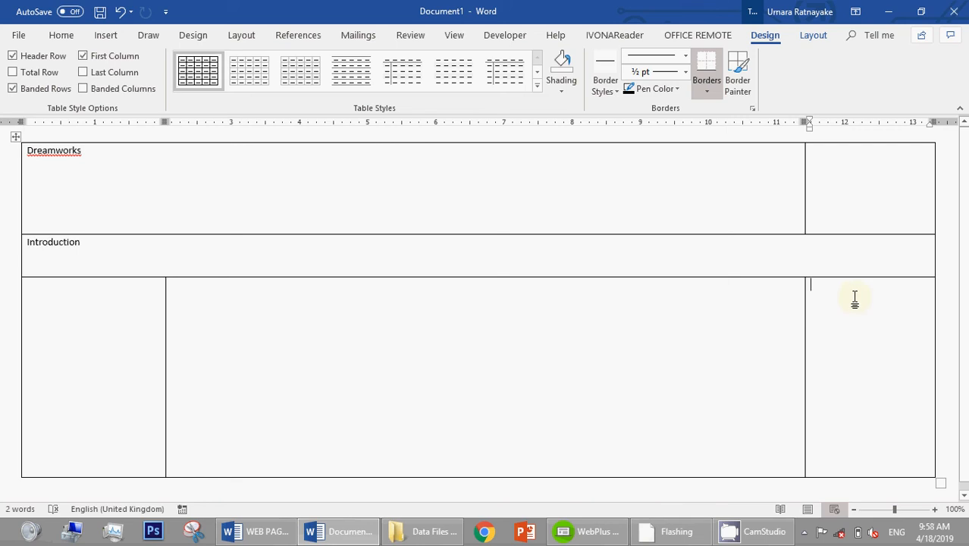
{"action": "type", "text": "Home"}
{"action": "key", "text": "Return"}
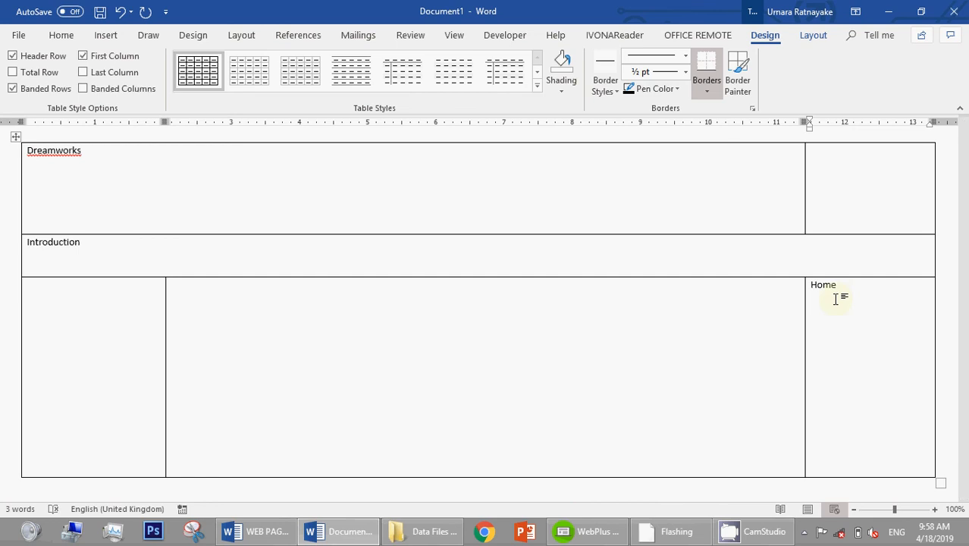
{"action": "type", "text": "Our P"}
{"action": "type", "text": "ollections"}
{"action": "key", "text": "Return"}
{"action": "type", "text": "Membership"}
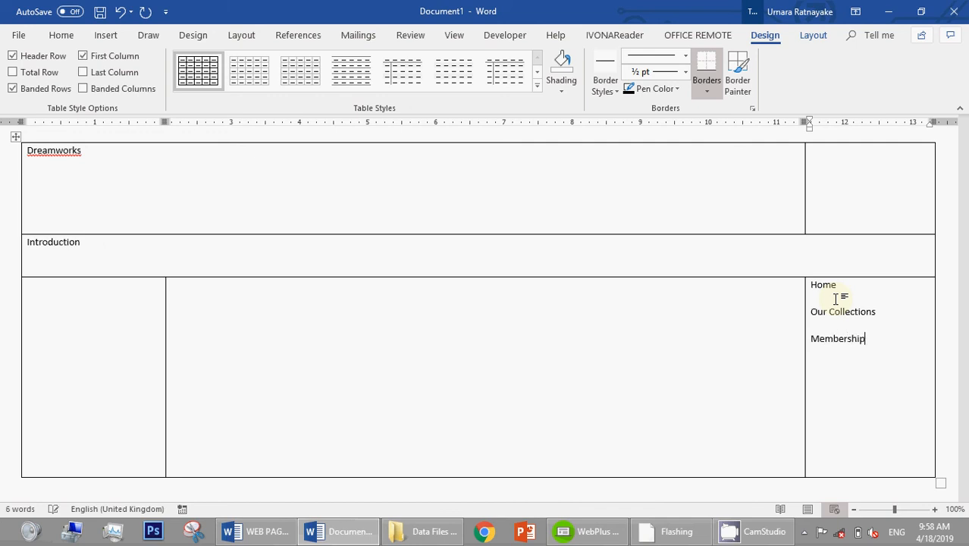
{"action": "key", "text": "Return"}
{"action": "type", "text": "FAQ"}
{"action": "left_click", "coordinate": [670, 373]}
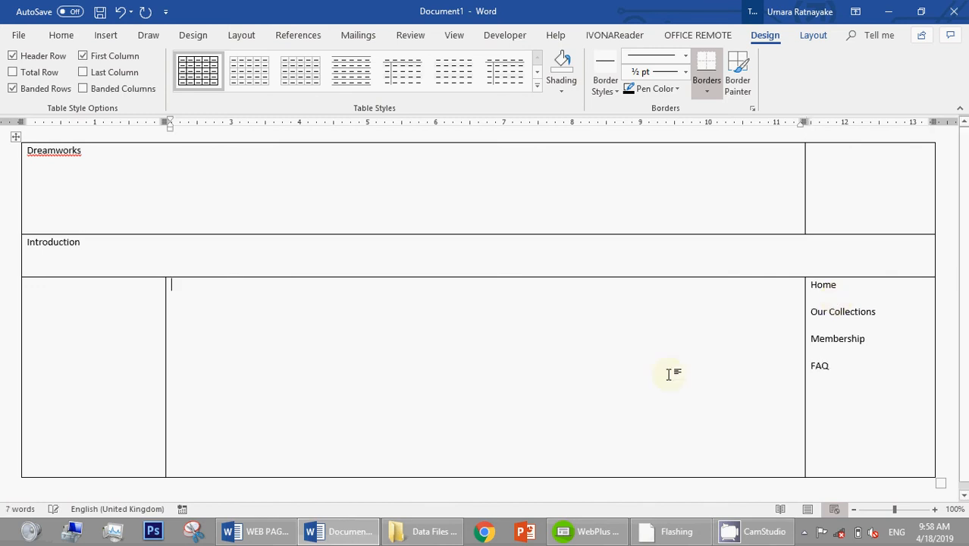
Open the custom RGB colour settings for the page background colour
{"action": "left_click", "coordinate": [872, 247]}
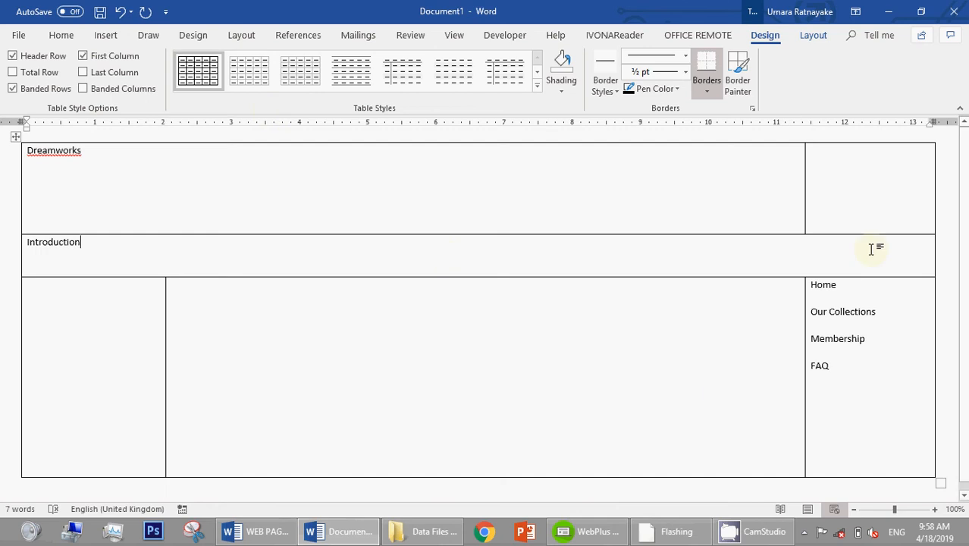
{"action": "left_click", "coordinate": [218, 195]}
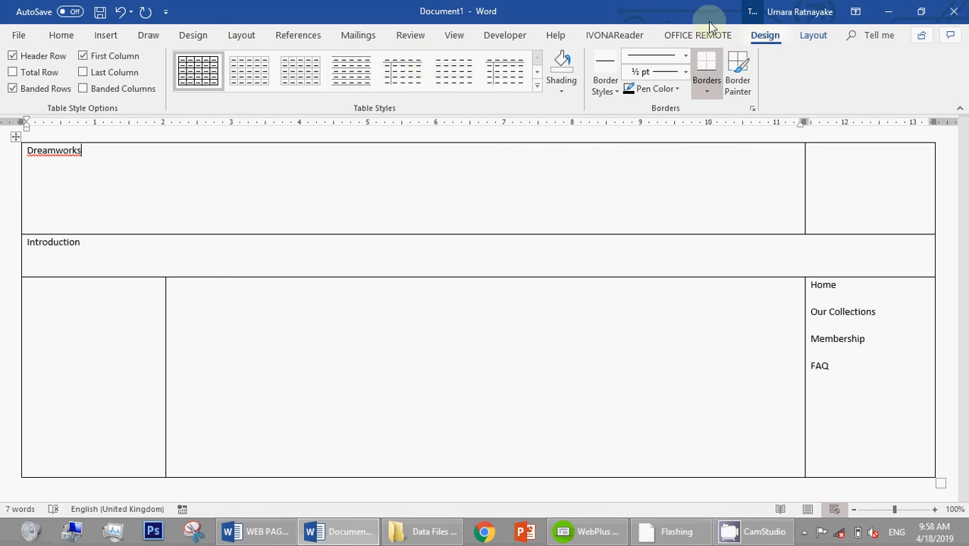
{"action": "left_click", "coordinate": [194, 36]}
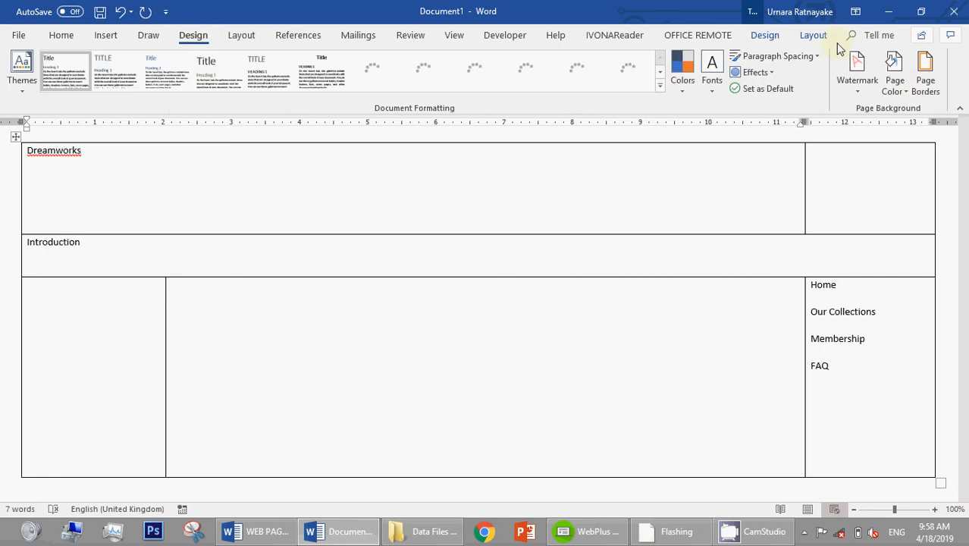
{"action": "left_click", "coordinate": [905, 91]}
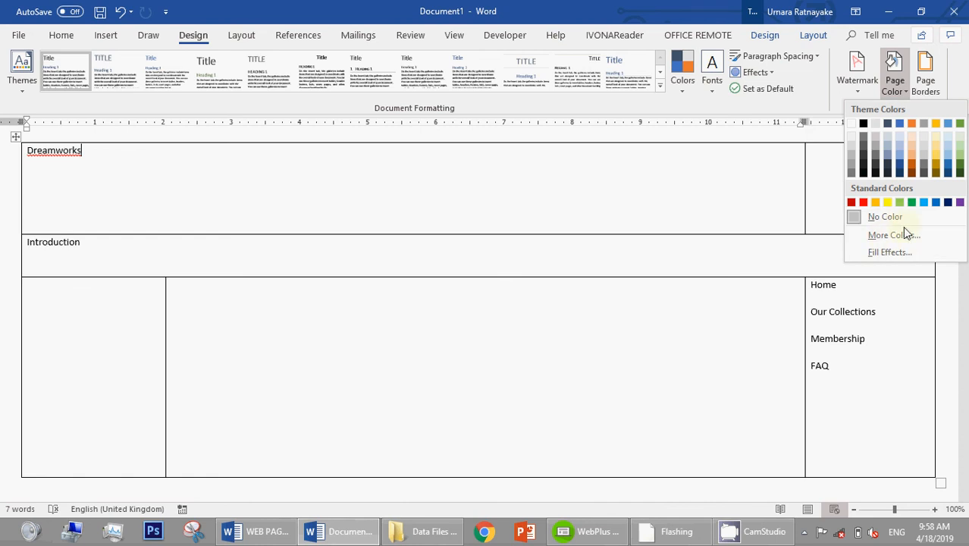
{"action": "left_click", "coordinate": [905, 236]}
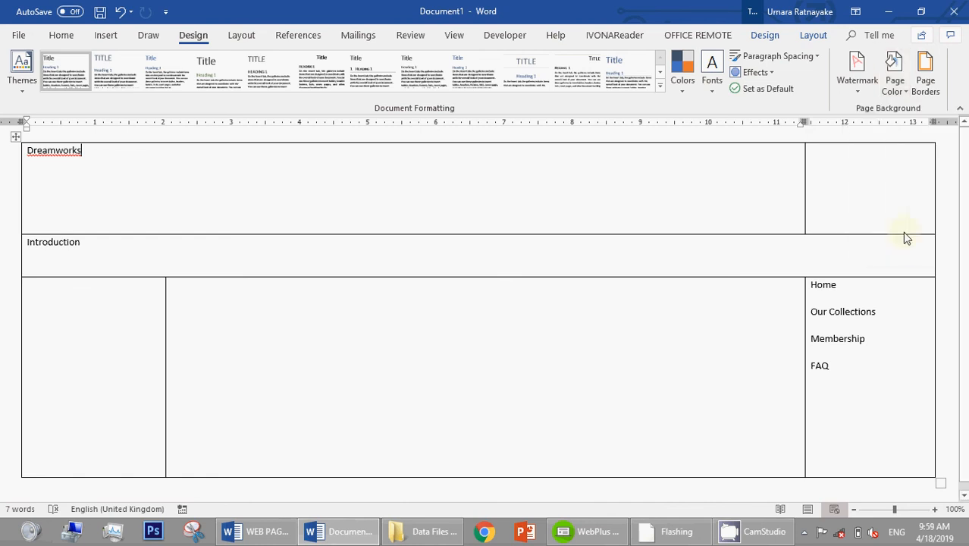
{"action": "left_click_drag", "start_coordinate": [789, 119], "coordinate": [694, 119]}
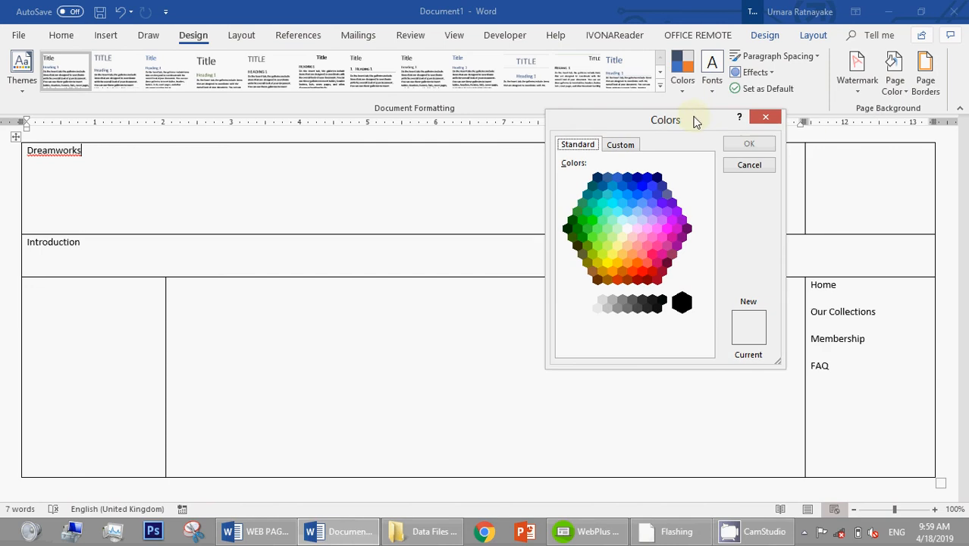
{"action": "left_click", "coordinate": [621, 145]}
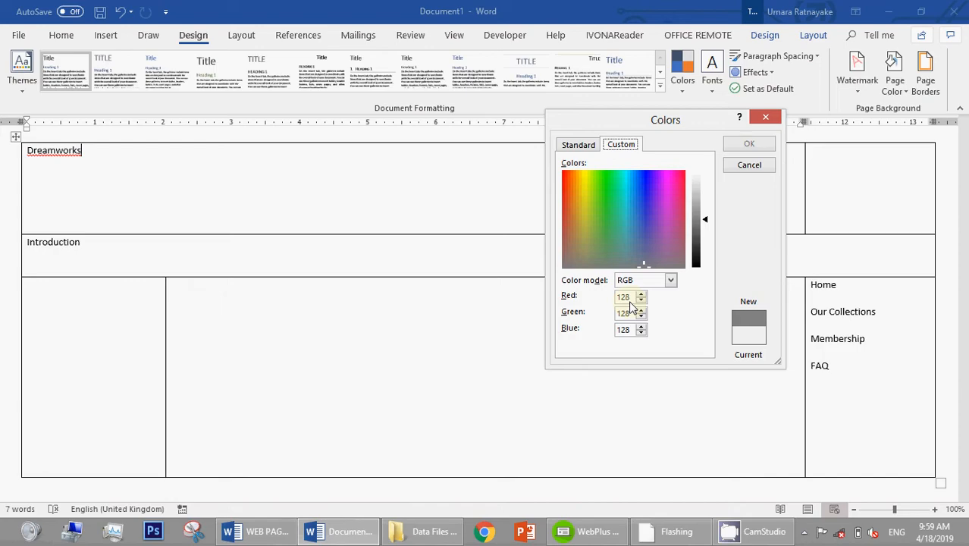
Switch to Photoshop and choose the web-safe blue 3399CC in the foreground Color Picker
{"action": "key", "text": "super"}
{"action": "type", "text": "phot"}
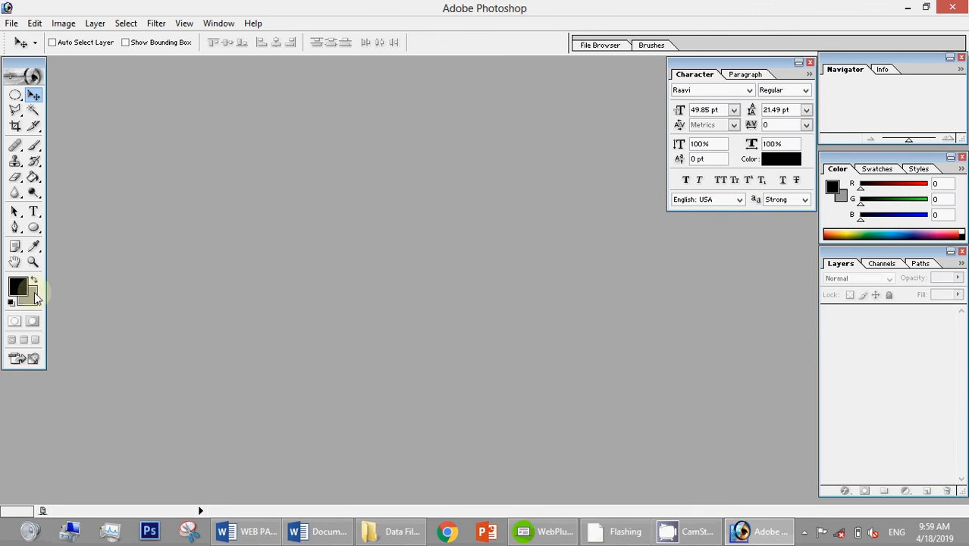
{"action": "left_click", "coordinate": [18, 288]}
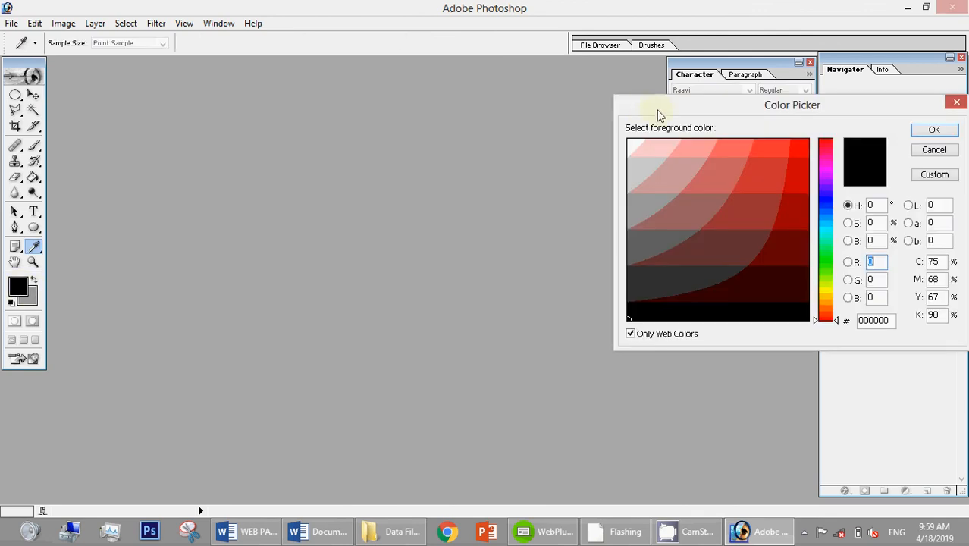
{"action": "left_click_drag", "start_coordinate": [656, 113], "coordinate": [251, 119]}
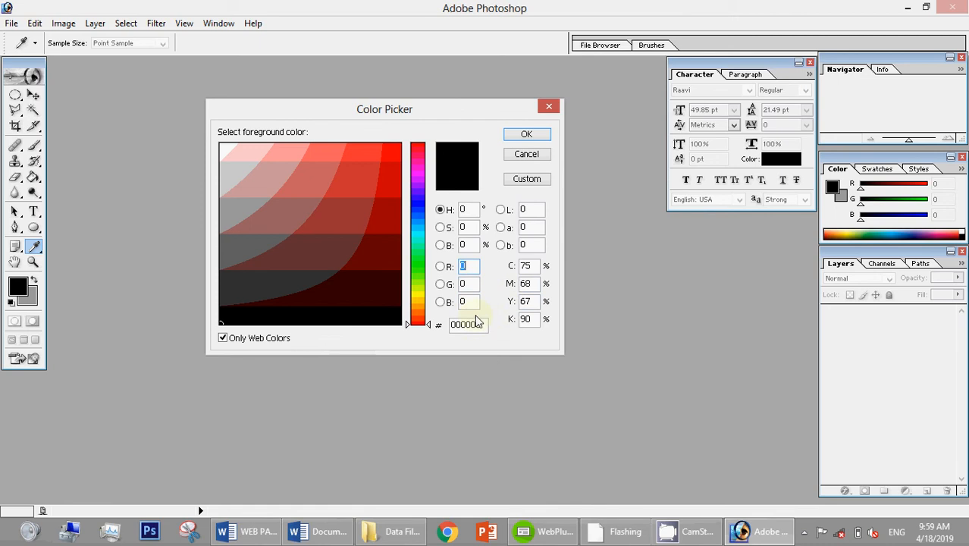
{"action": "left_click", "coordinate": [418, 219]}
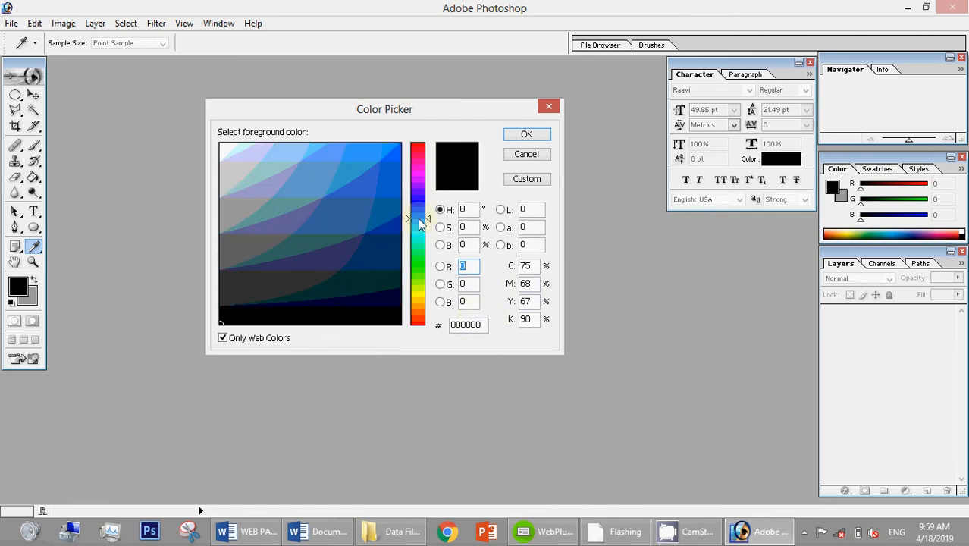
{"action": "left_click", "coordinate": [359, 171]}
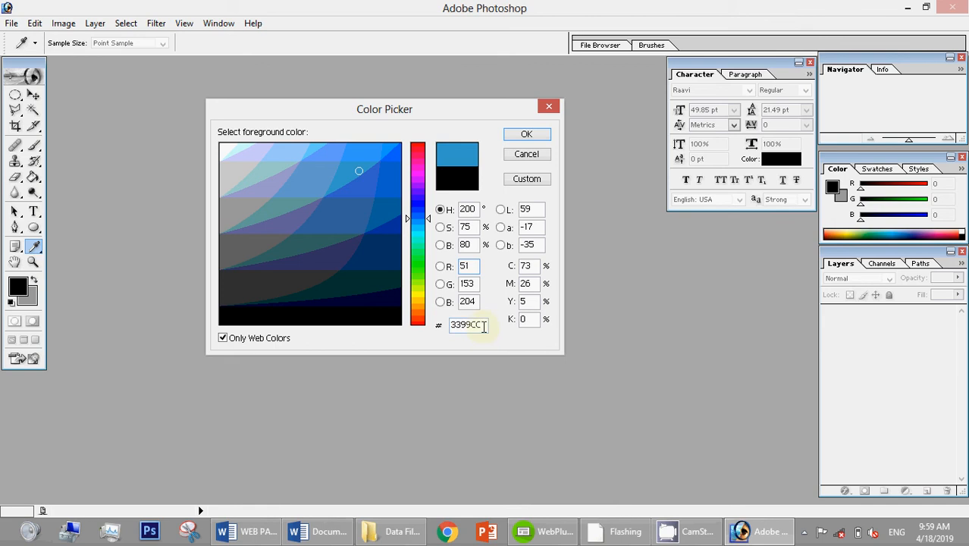
{"action": "left_click_drag", "start_coordinate": [481, 325], "coordinate": [439, 326]}
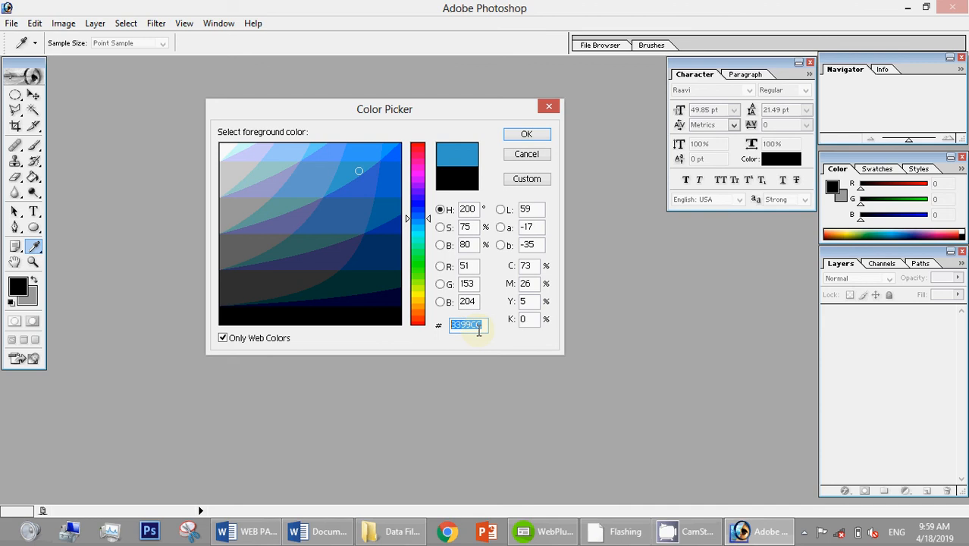
{"action": "left_click", "coordinate": [479, 330]}
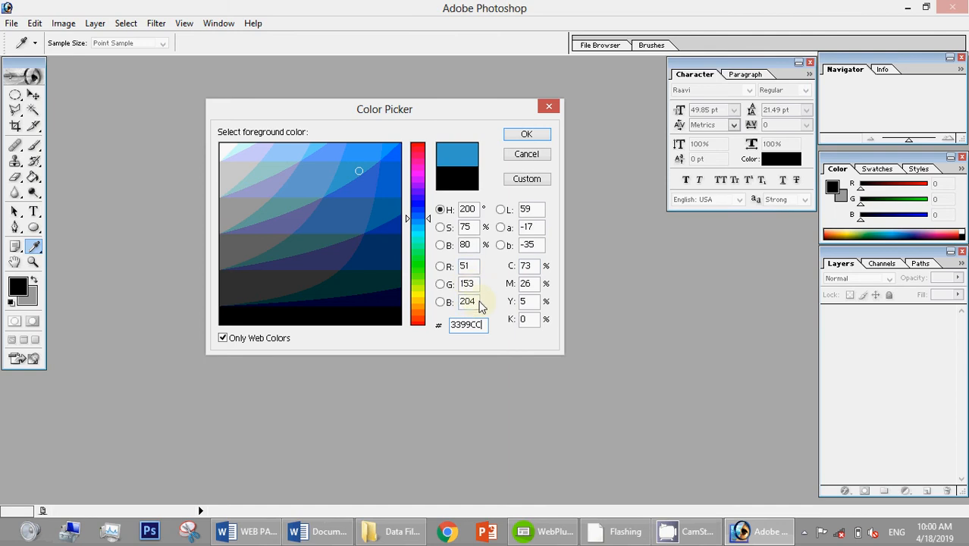
Switch back to Word and set the page colour to Red 51, Green 153, Blue 204, matching the Photoshop colour
{"action": "key", "text": "alt+Tab"}
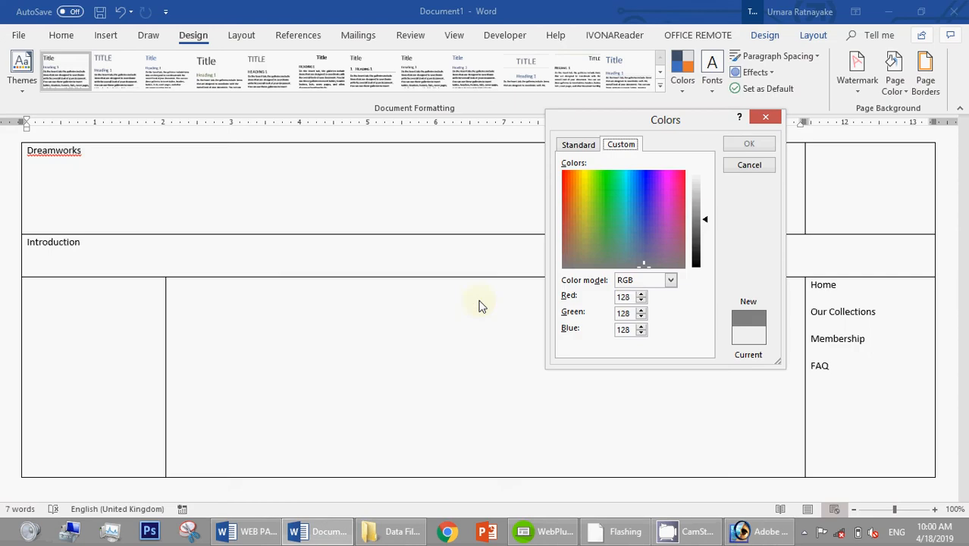
{"action": "left_click", "coordinate": [627, 297]}
{"action": "left_click_drag", "start_coordinate": [627, 297], "coordinate": [599, 299]}
{"action": "key", "text": "alt+Tab"}
{"action": "key", "text": "alt+Tab"}
{"action": "key", "text": "alt+Tab"}
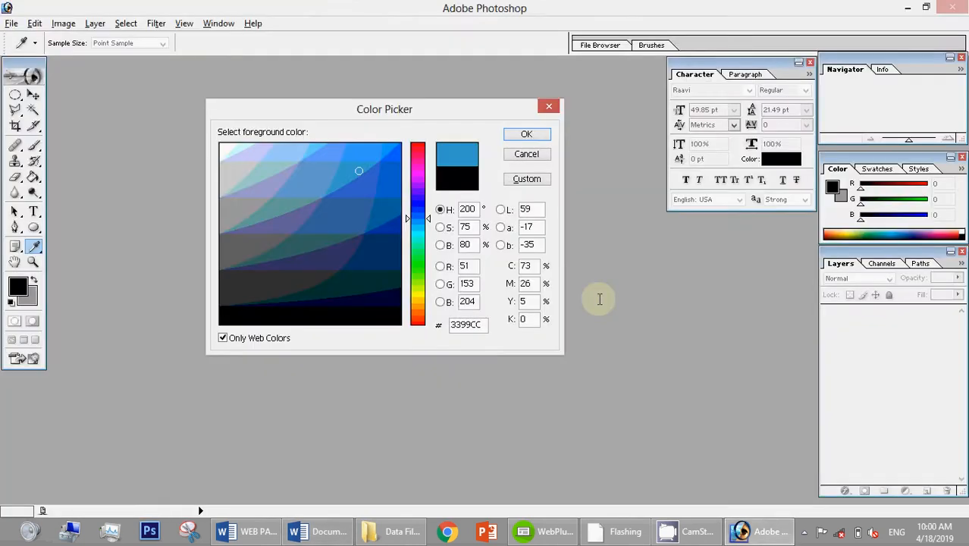
{"action": "key", "text": "alt+Tab"}
{"action": "type", "text": "51"}
{"action": "key", "text": "Tab"}
{"action": "key", "text": "alt+Tab"}
{"action": "key", "text": "alt+Tab"}
{"action": "key", "text": "alt+Tab"}
{"action": "key", "text": "alt+Tab"}
{"action": "type", "text": "153"}
{"action": "key", "text": "alt+Tab"}
{"action": "key", "text": "alt+Tab"}
{"action": "key", "text": "Tab"}
{"action": "type", "text": "2"}
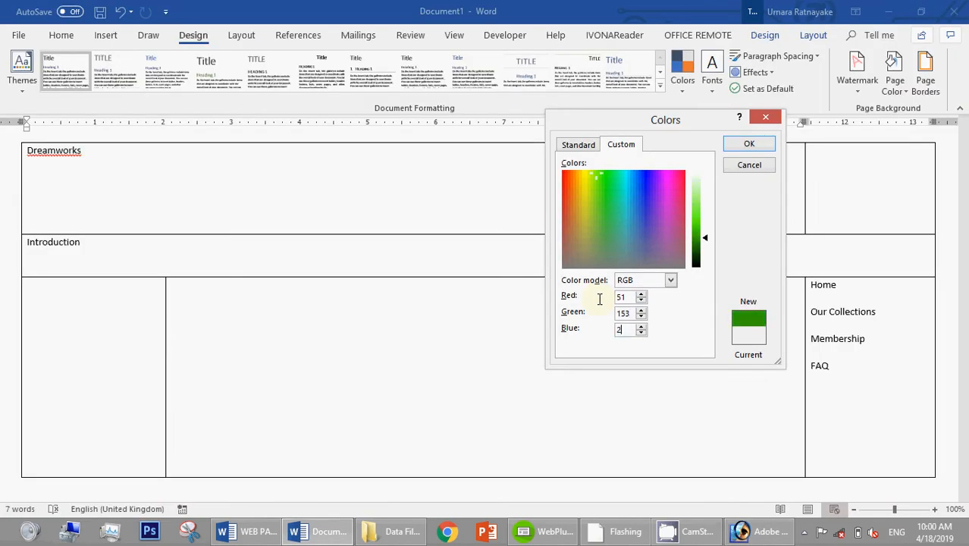
{"action": "type", "text": "04"}
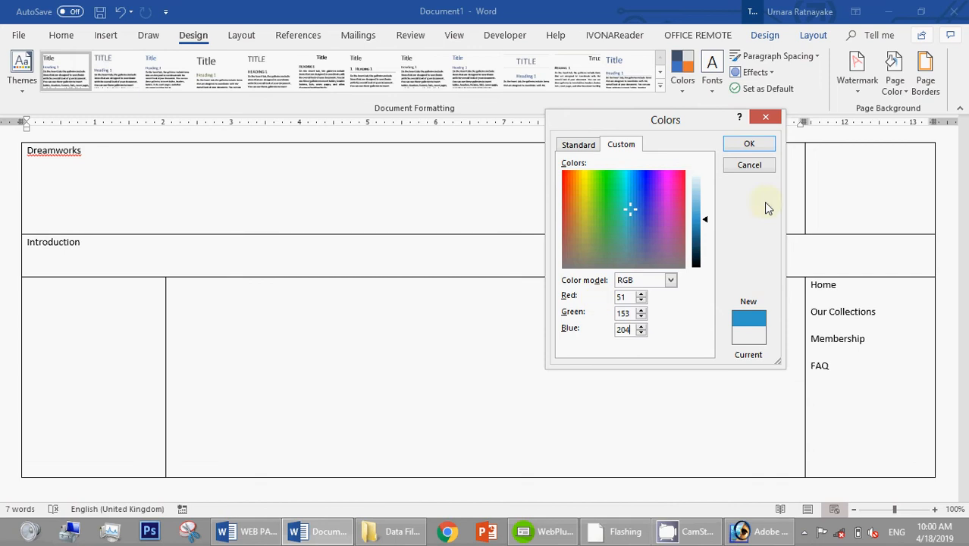
{"action": "left_click", "coordinate": [751, 148]}
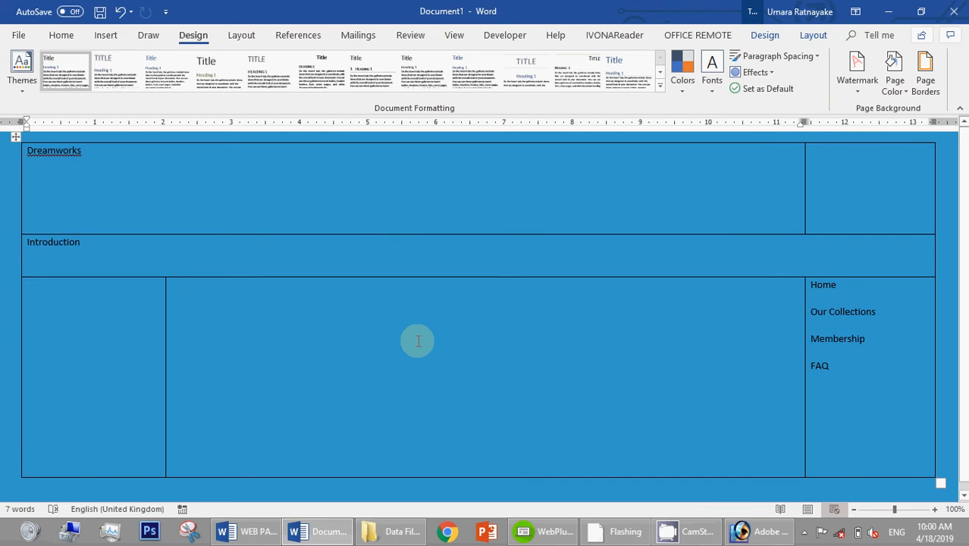
{"action": "key", "text": "alt+Tab"}
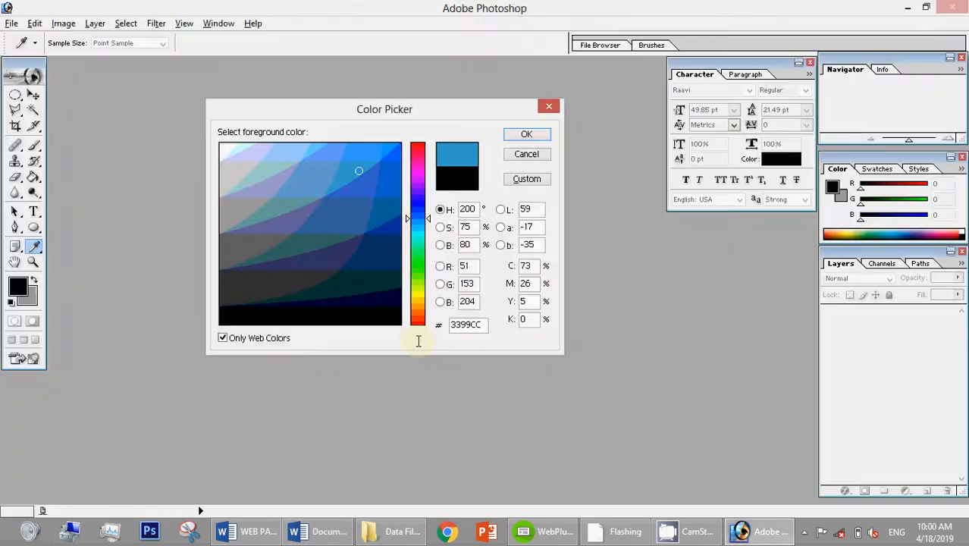
{"action": "key", "text": "alt+Tab"}
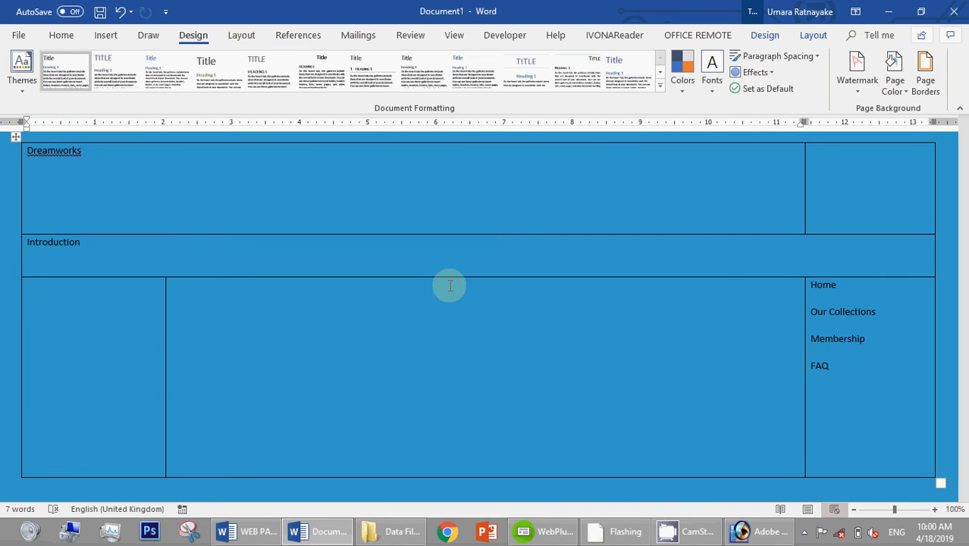
Switch to Photoshop, select the hex code 3399CC in the Color Picker, and return to Word
{"action": "key", "text": "alt+Tab"}
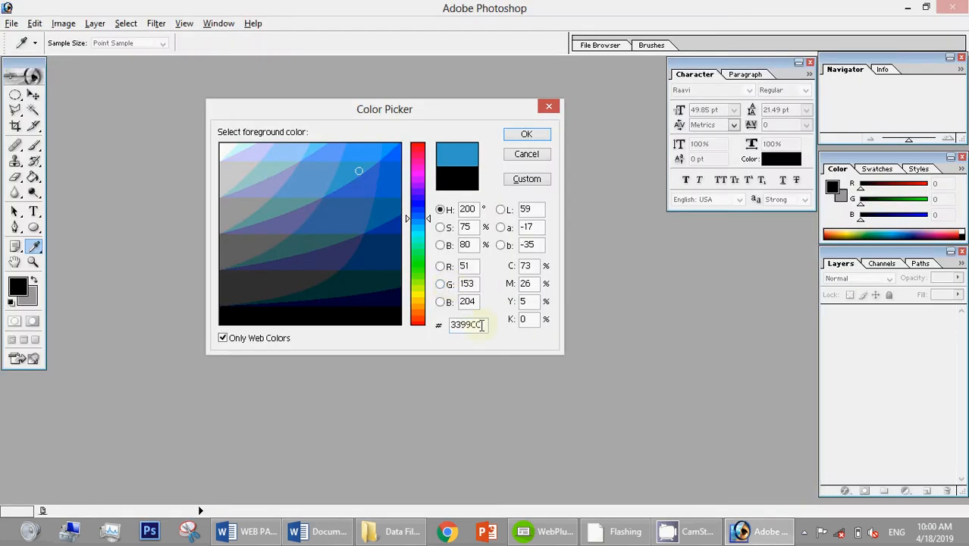
{"action": "left_click_drag", "start_coordinate": [481, 325], "coordinate": [439, 328]}
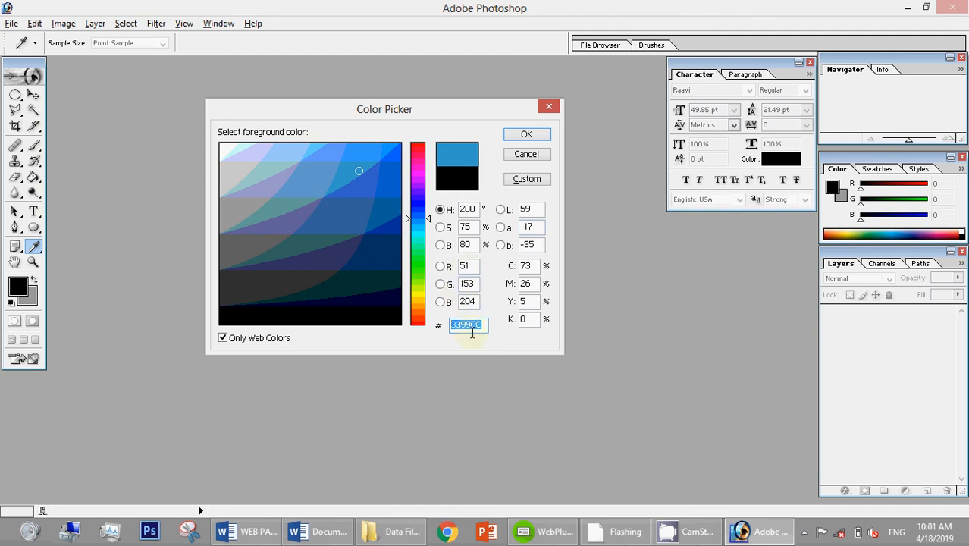
{"action": "key", "text": "alt+Tab"}
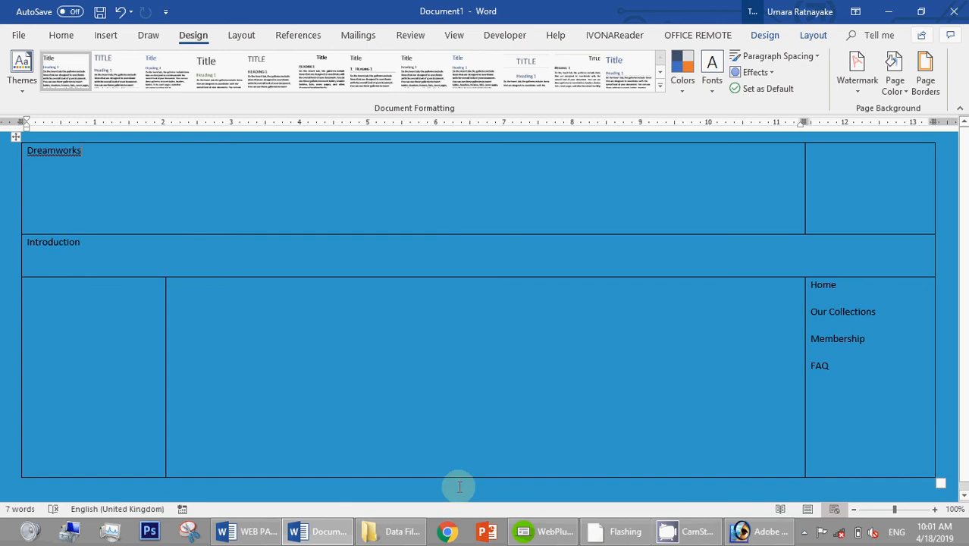
Switch to WebPlus and set the Home page's dimensions to 1200 pix wide and 600 pix high
{"action": "left_click", "coordinate": [533, 531]}
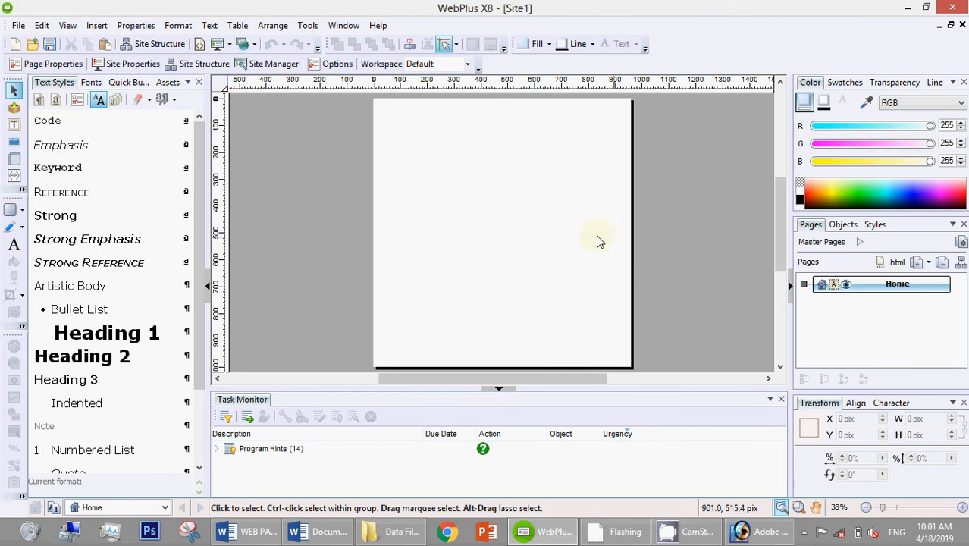
{"action": "right_click", "coordinate": [505, 161]}
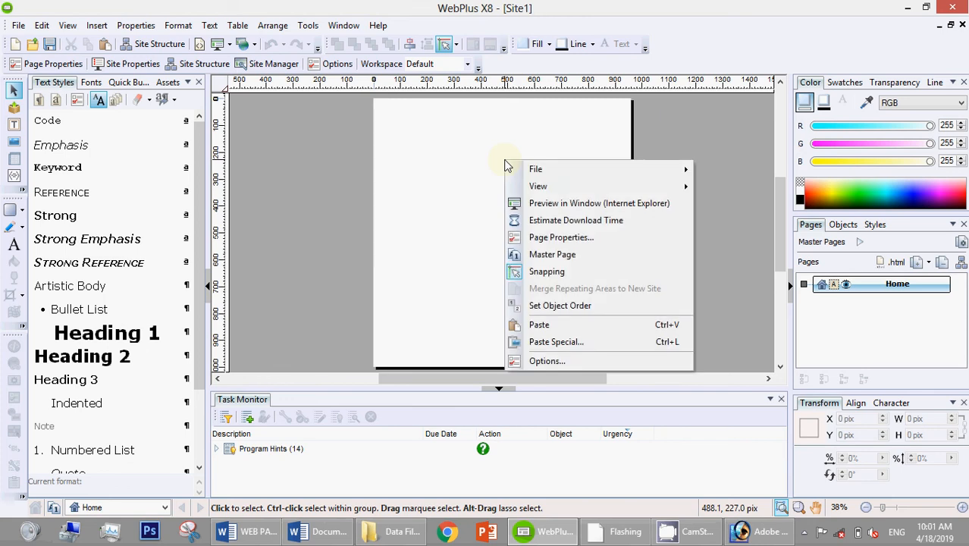
{"action": "left_click", "coordinate": [561, 237]}
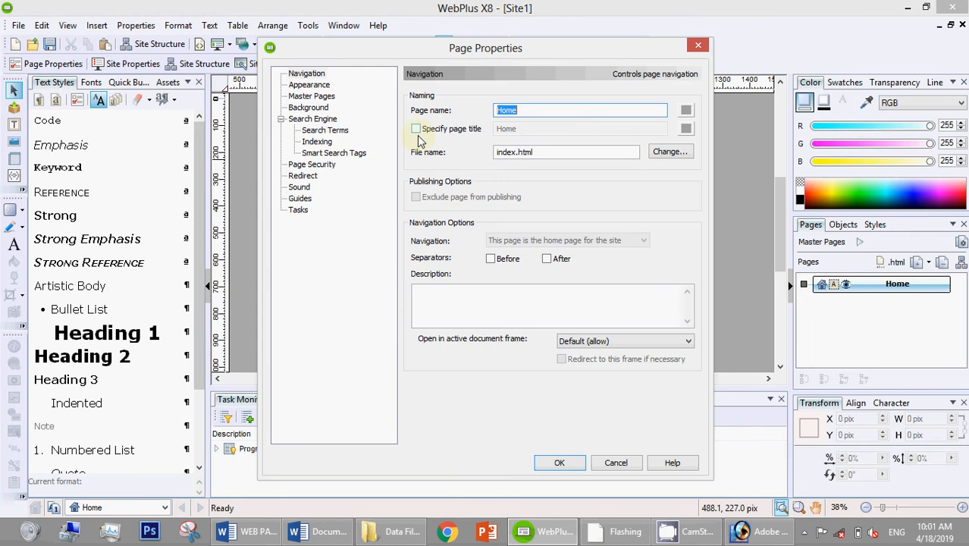
{"action": "left_click", "coordinate": [317, 85]}
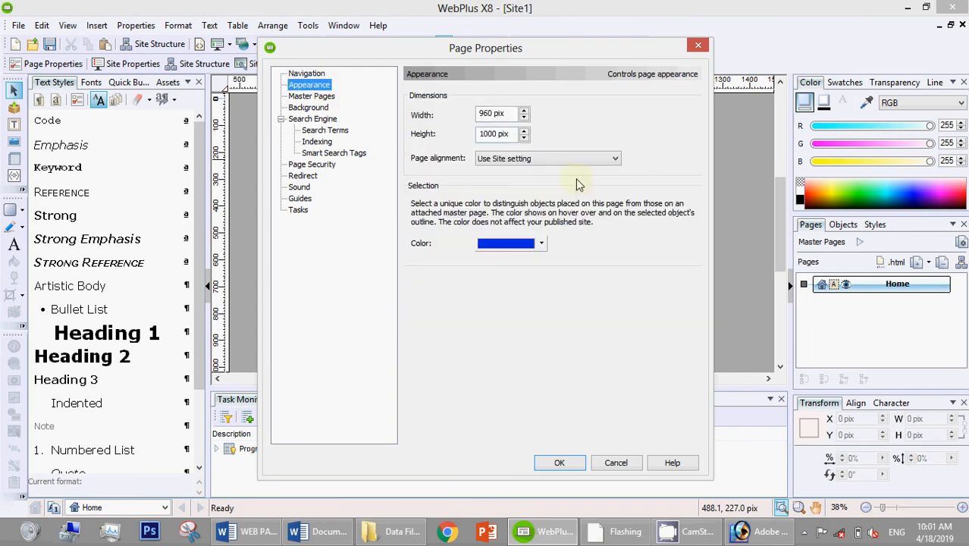
{"action": "left_click_drag", "start_coordinate": [506, 114], "coordinate": [416, 100]}
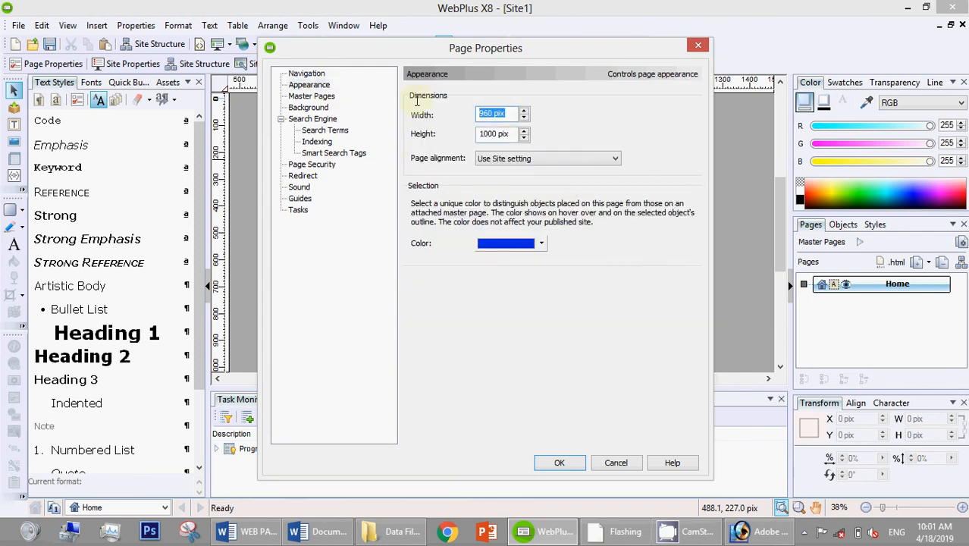
{"action": "type", "text": "100"}
{"action": "key", "text": "BackSpace"}
{"action": "key", "text": "BackSpace"}
{"action": "type", "text": "200"}
{"action": "key", "text": "Tab"}
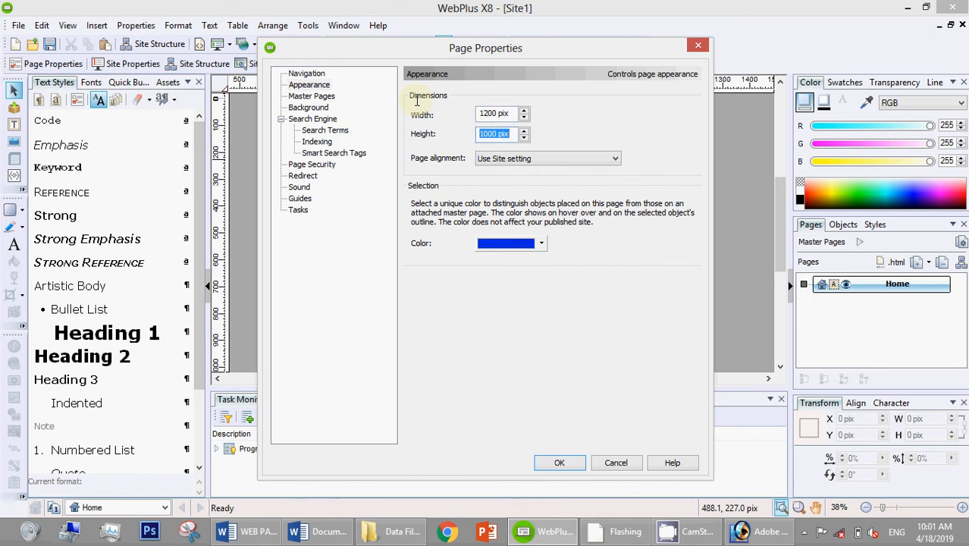
{"action": "type", "text": "600"}
{"action": "key", "text": "Return"}
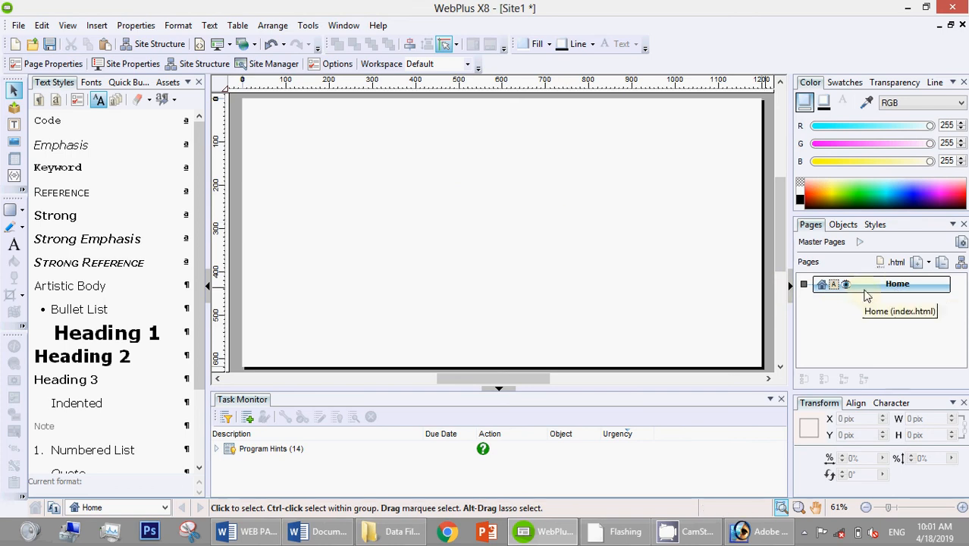
{"action": "key", "text": "alt+Tab"}
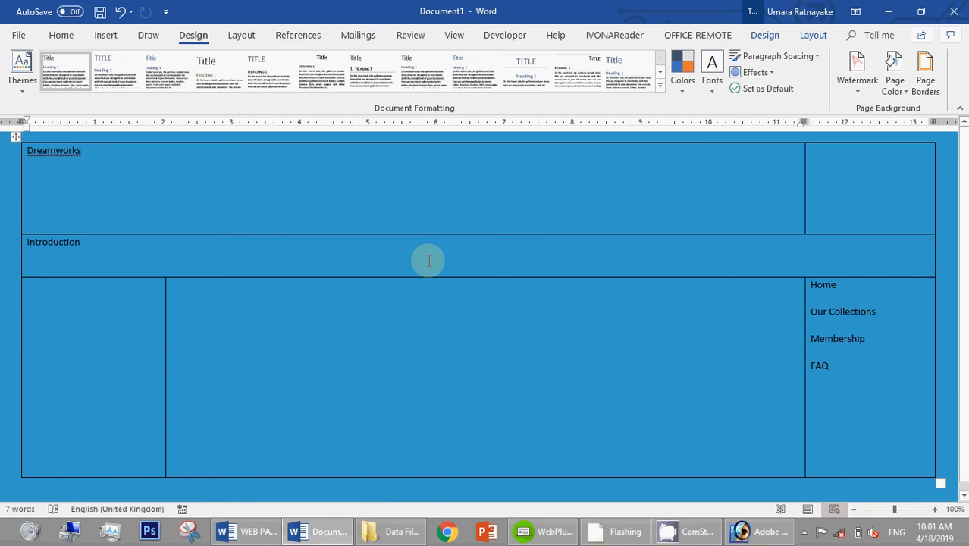
{"action": "key", "text": "alt+Tab"}
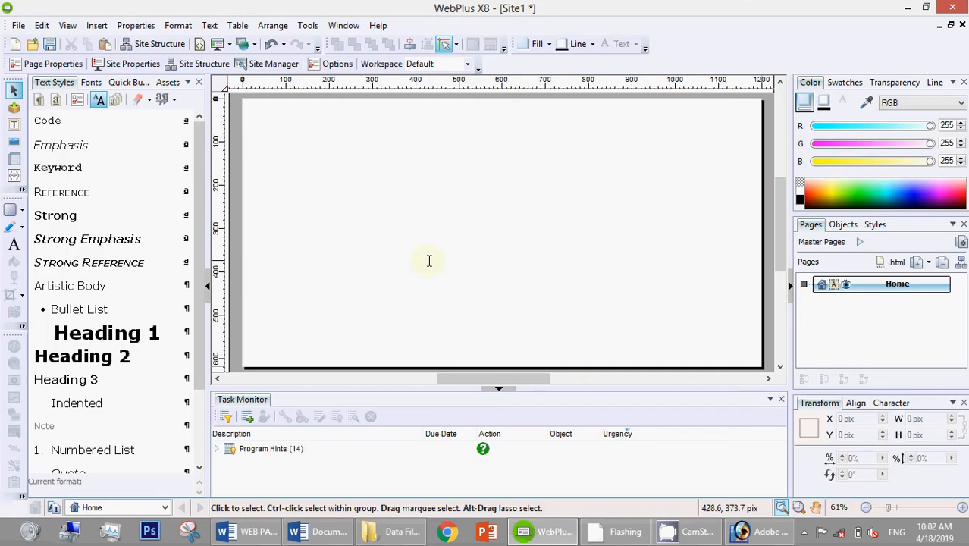
Set the WebPlus Home page's background option to "Use page background" in its page properties
{"action": "right_click", "coordinate": [393, 143]}
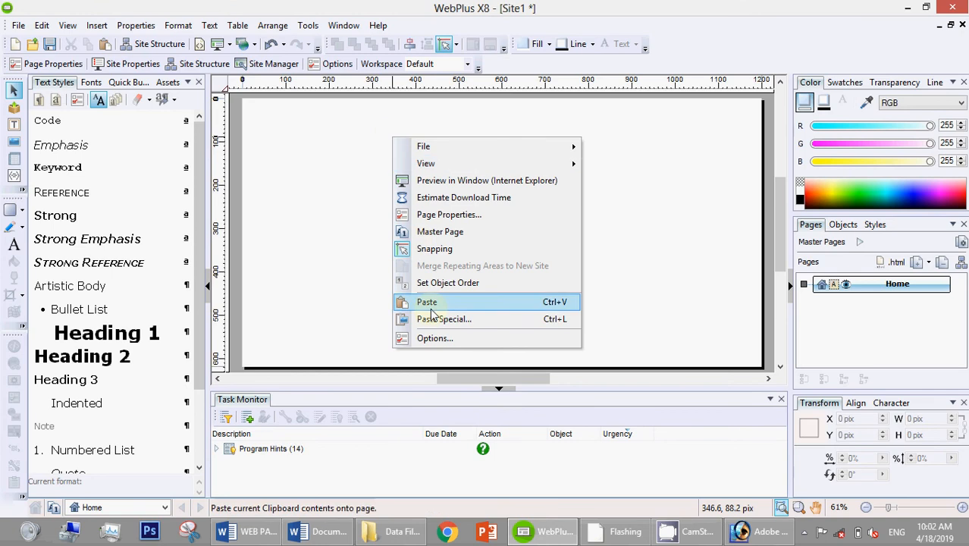
{"action": "left_click", "coordinate": [470, 215]}
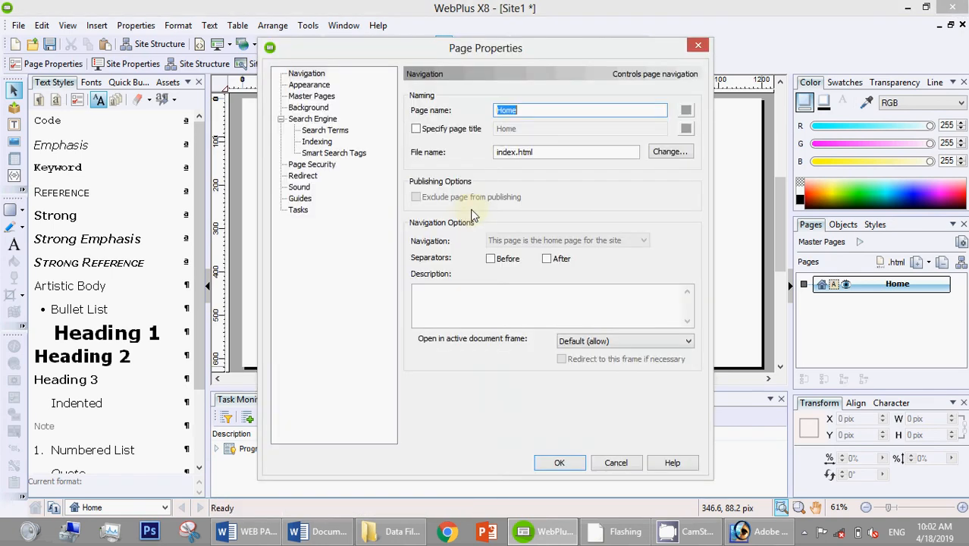
{"action": "left_click", "coordinate": [308, 107]}
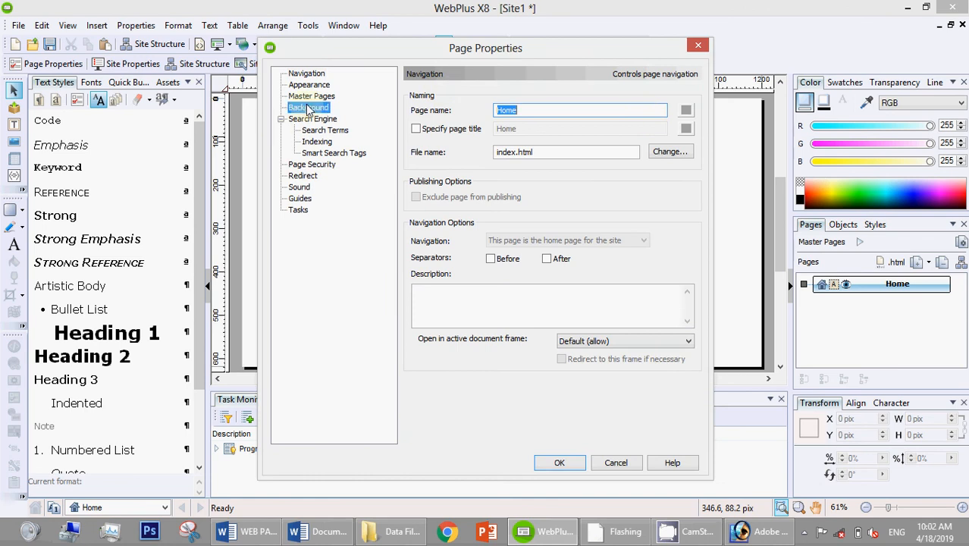
{"action": "left_click", "coordinate": [642, 113]}
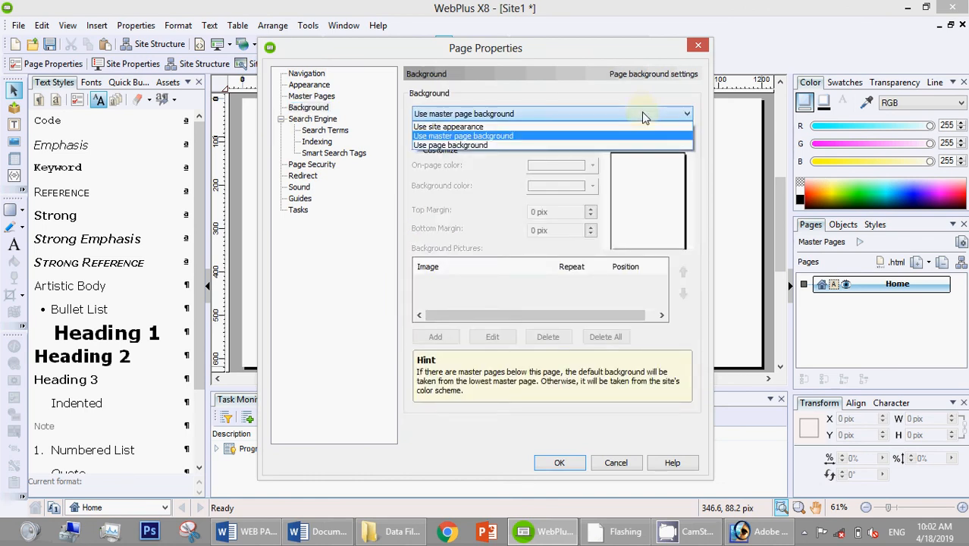
{"action": "left_click", "coordinate": [510, 145]}
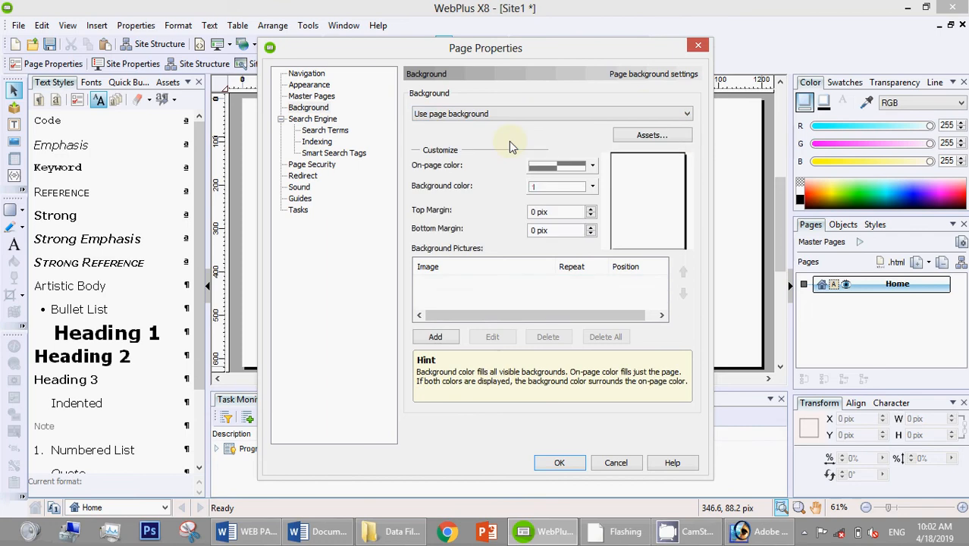
Set the page's background color to the custom hex value 3399CC, consulting the Photoshop Color Picker, and apply the page properties
{"action": "left_click", "coordinate": [594, 189]}
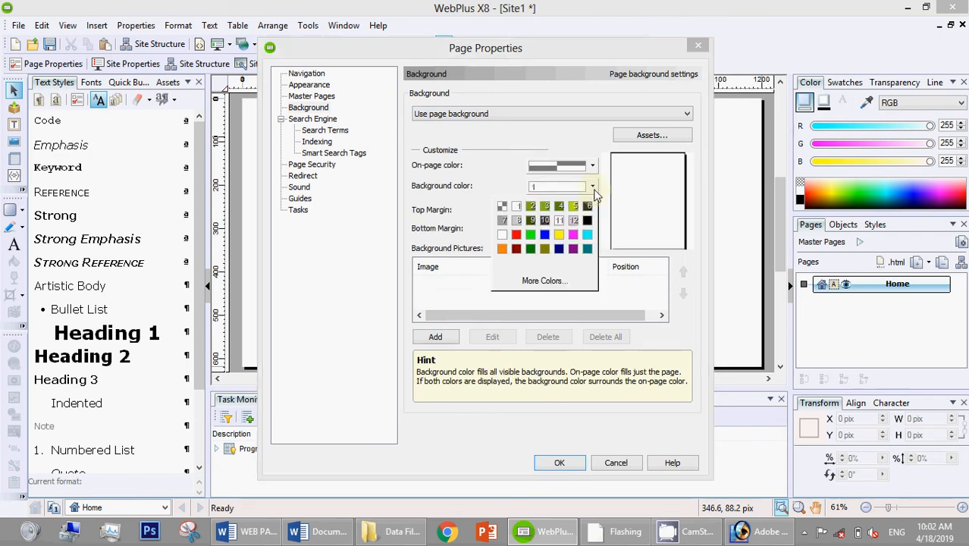
{"action": "left_click", "coordinate": [552, 281]}
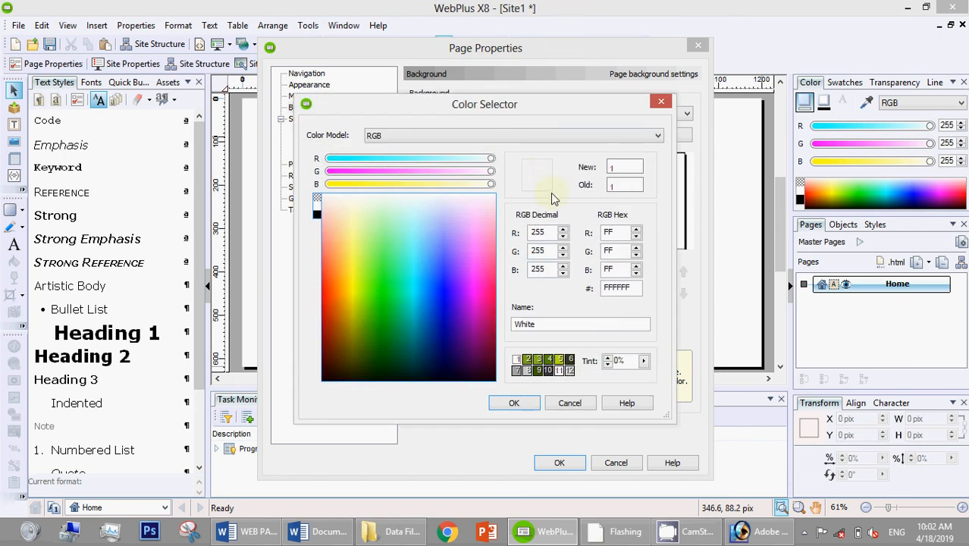
{"action": "left_click", "coordinate": [637, 288]}
{"action": "left_click", "coordinate": [762, 531]}
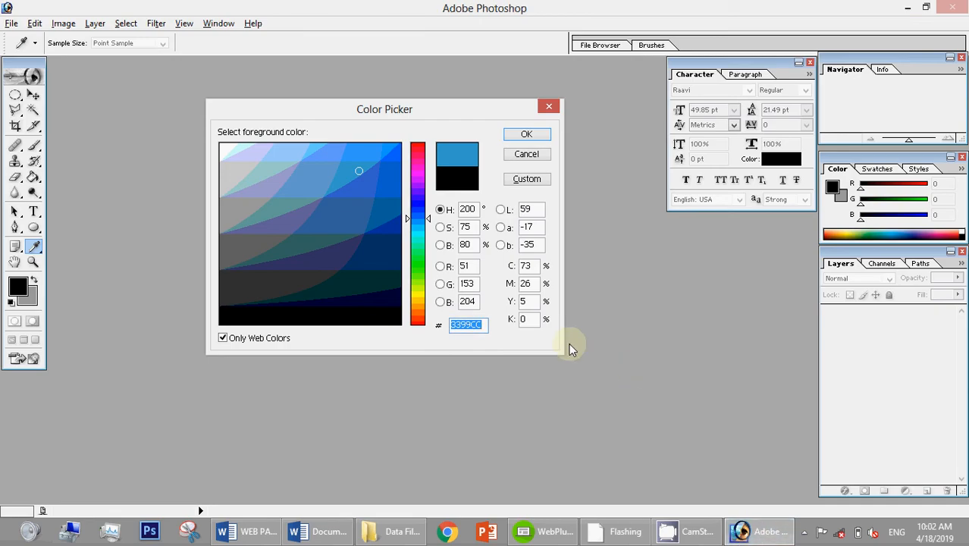
{"action": "key", "text": "alt+Tab"}
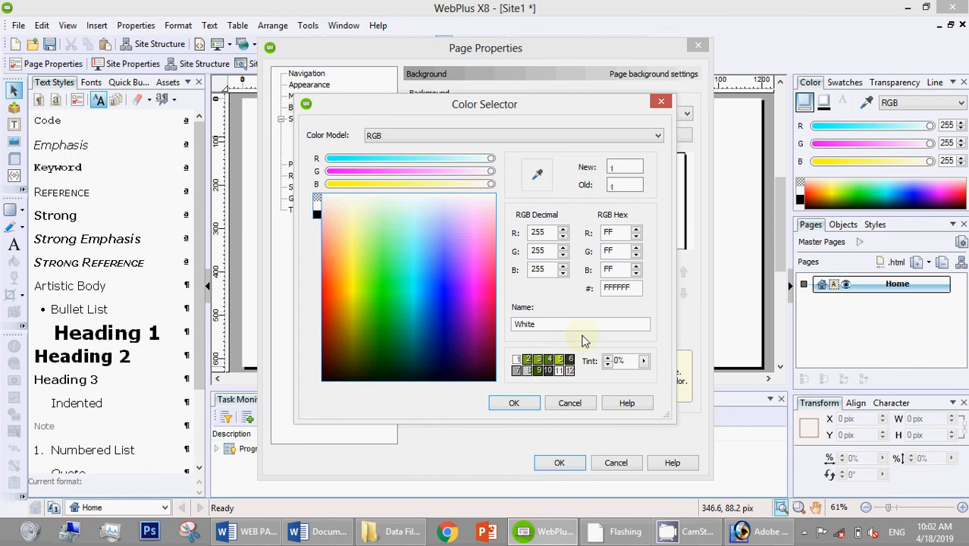
{"action": "double_click", "coordinate": [603, 287]}
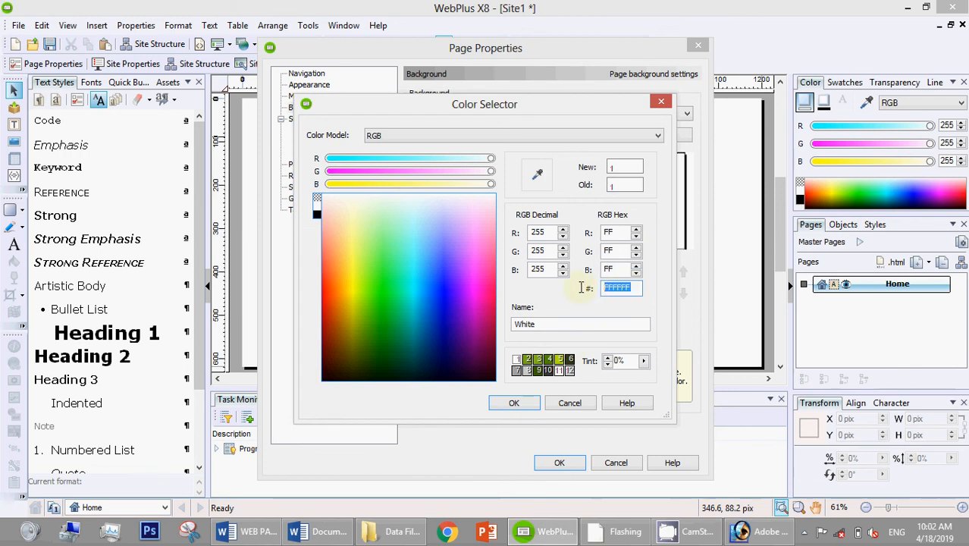
{"action": "type", "text": "3399CC"}
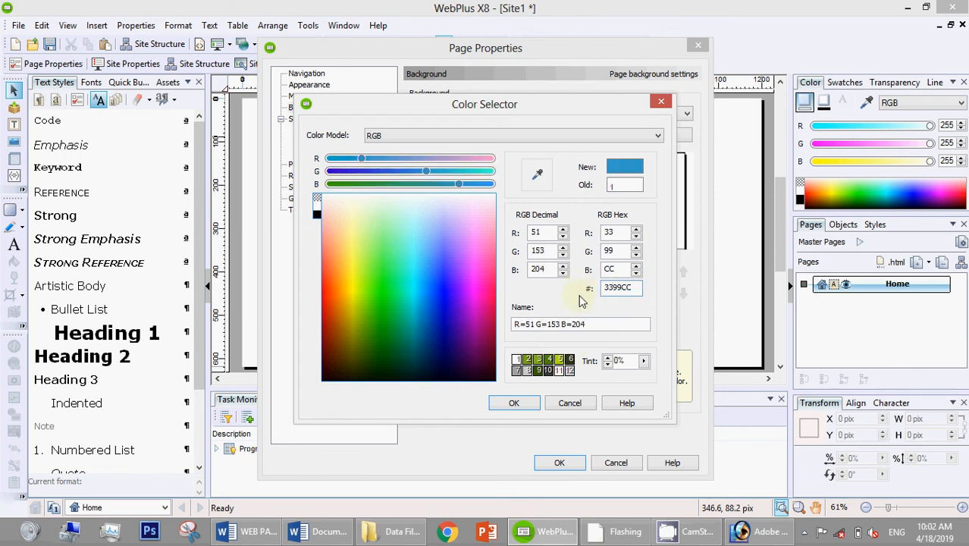
{"action": "left_click", "coordinate": [526, 403]}
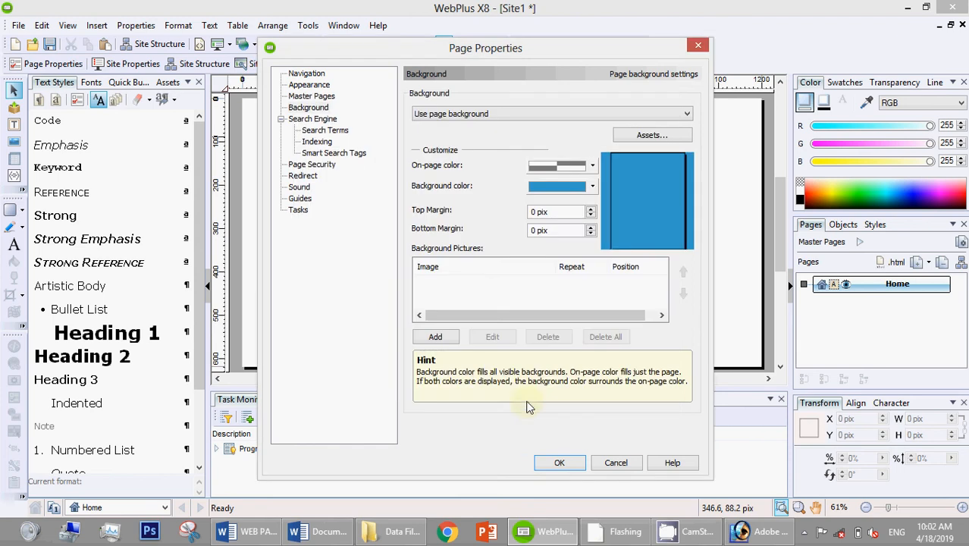
{"action": "left_click", "coordinate": [554, 463]}
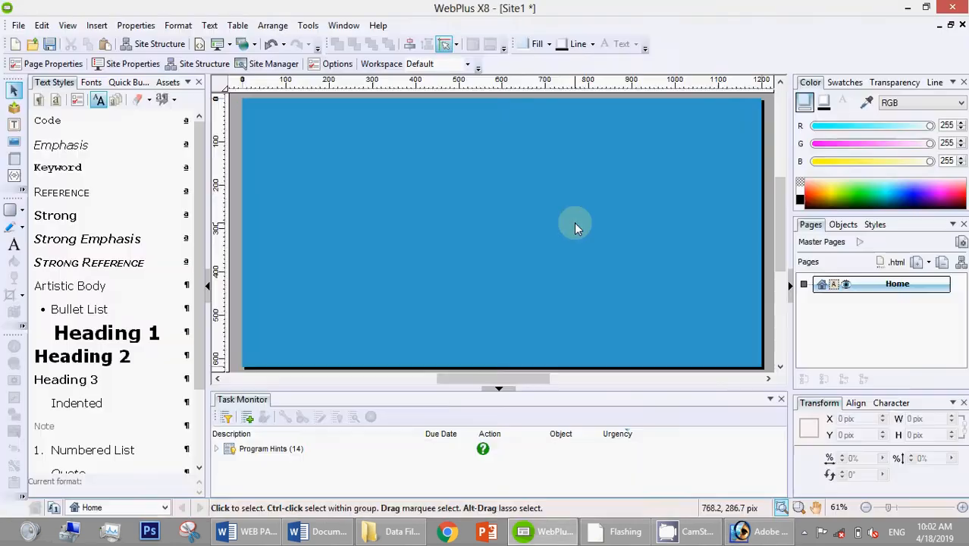
Switch back to Word and start saving the document under a new file, with the Desktop as the location
{"action": "key", "text": "alt+Tab"}
{"action": "key", "text": "Tab"}
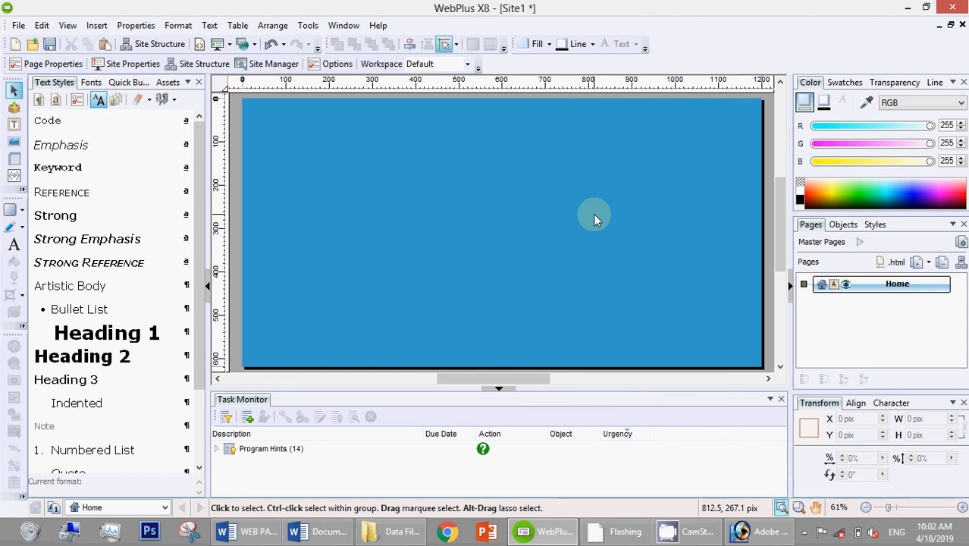
{"action": "key", "text": "alt+Tab"}
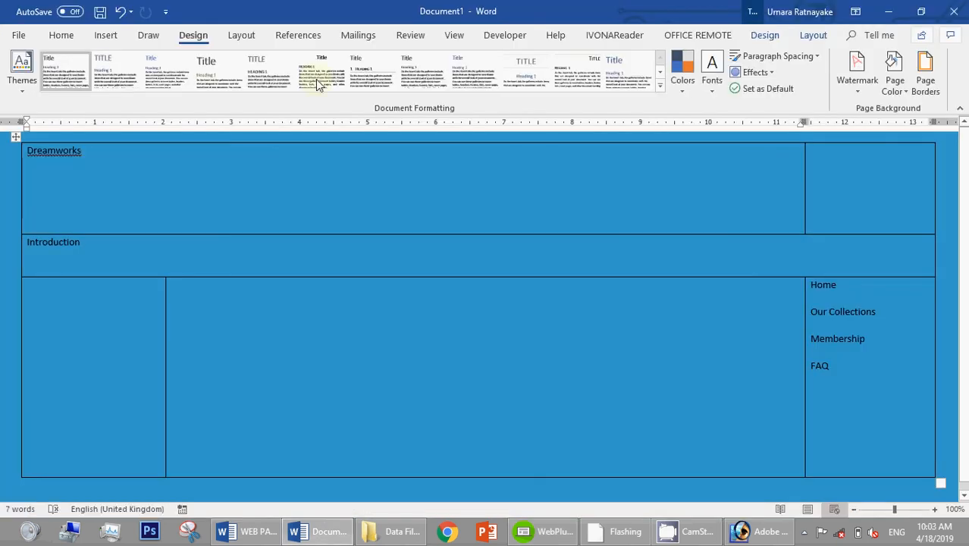
{"action": "left_click", "coordinate": [19, 35]}
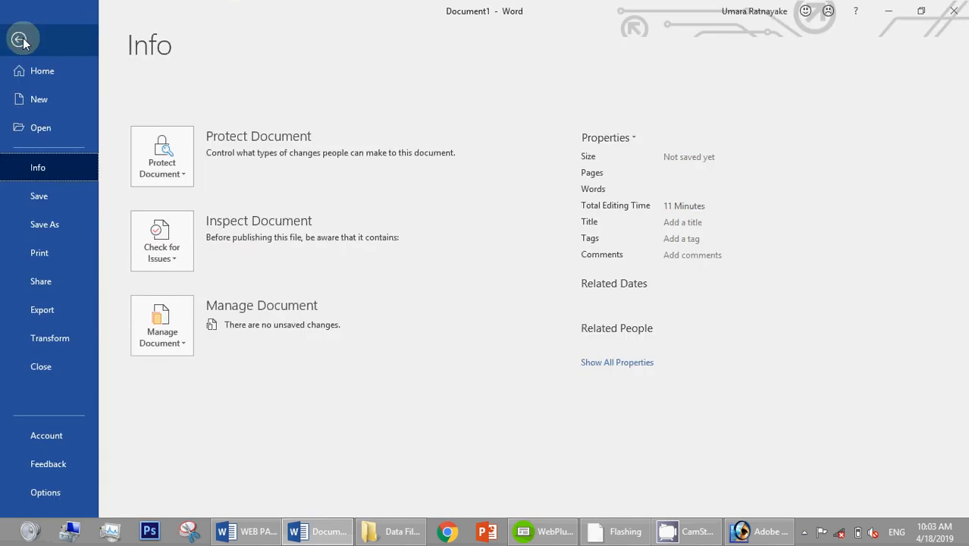
{"action": "left_click", "coordinate": [53, 222]}
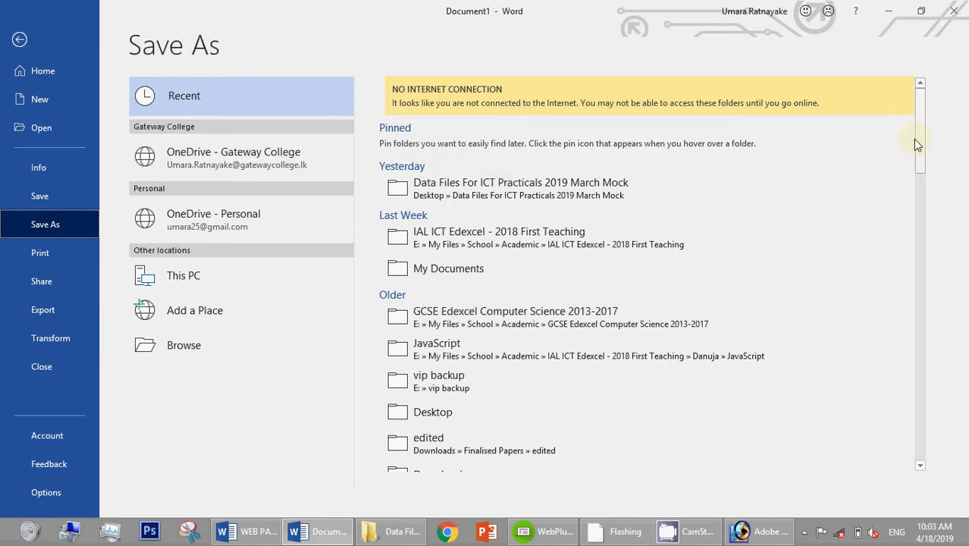
{"action": "left_click_drag", "start_coordinate": [920, 145], "coordinate": [945, 445]}
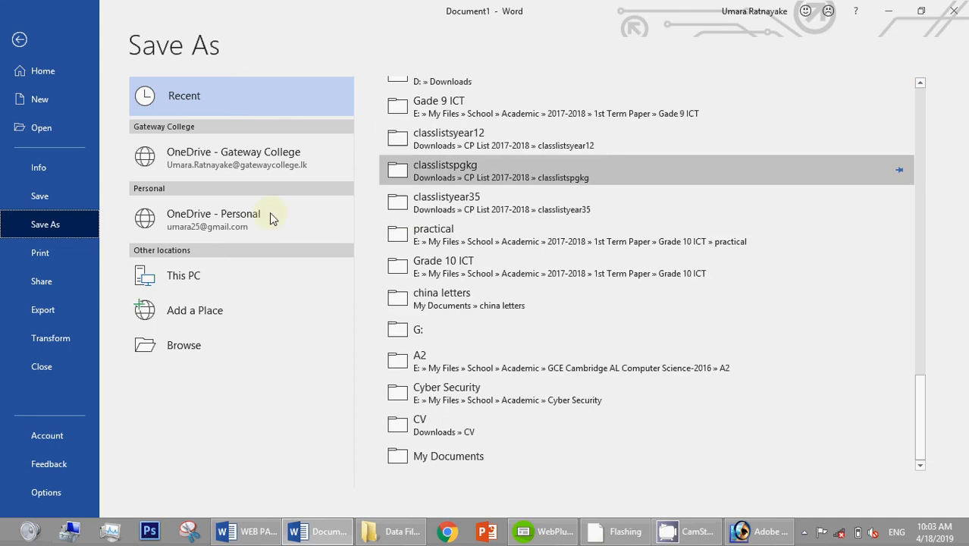
{"action": "left_click", "coordinate": [172, 355]}
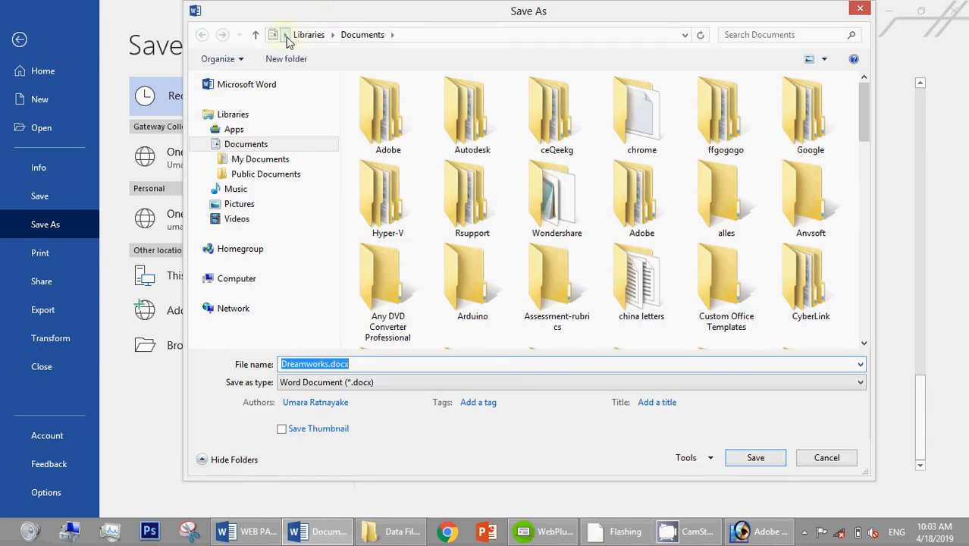
{"action": "left_click", "coordinate": [284, 36]}
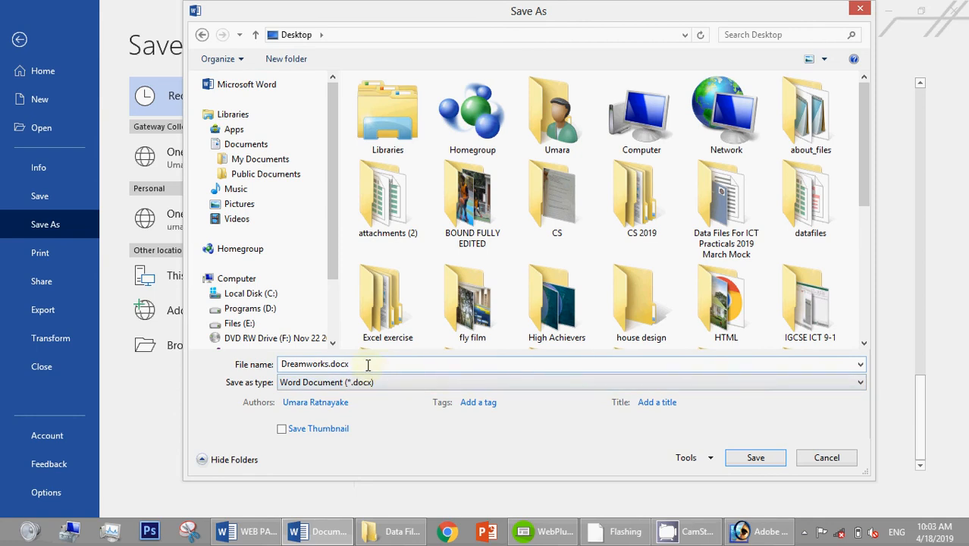
Choose Web Page (*.htm;*.html) as the file type for the Dreamworks document
{"action": "left_click", "coordinate": [368, 365]}
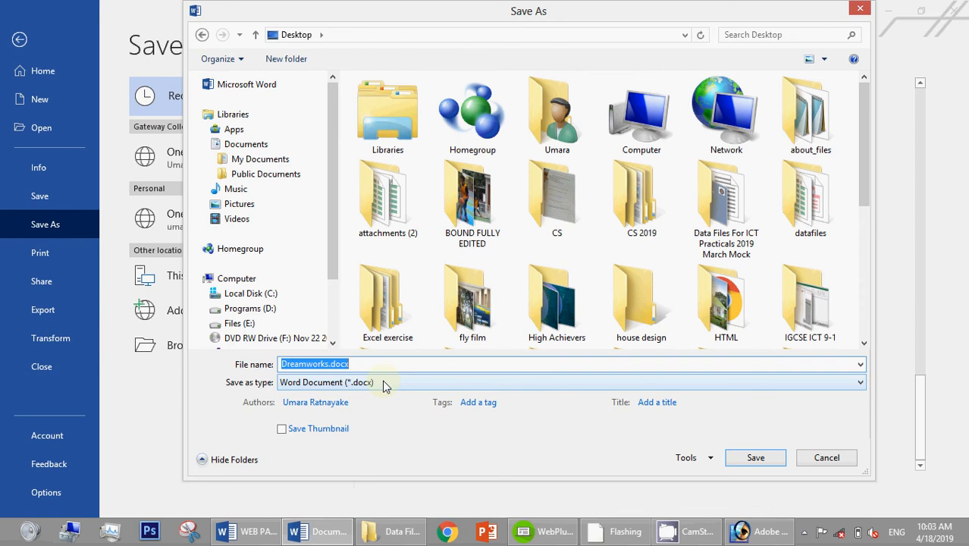
{"action": "left_click", "coordinate": [383, 386]}
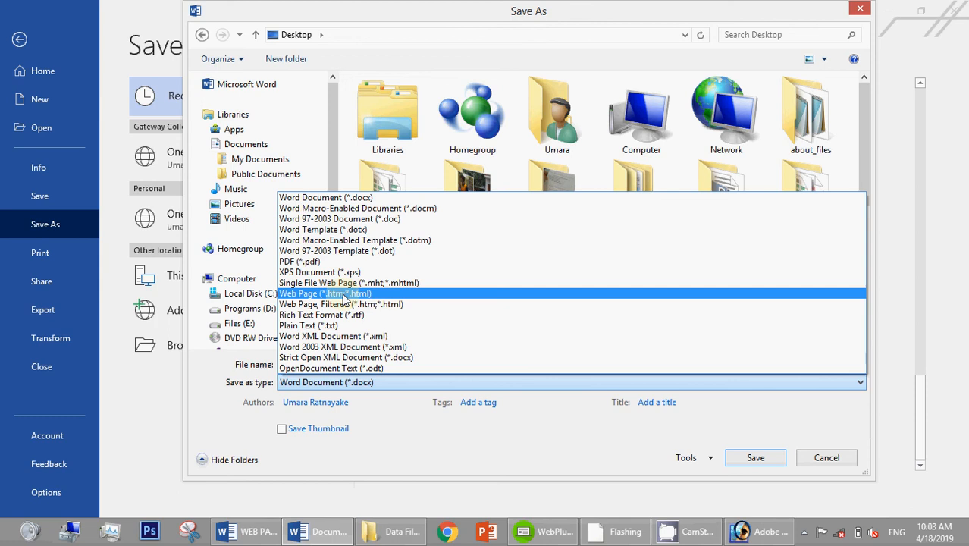
{"action": "left_click", "coordinate": [345, 293]}
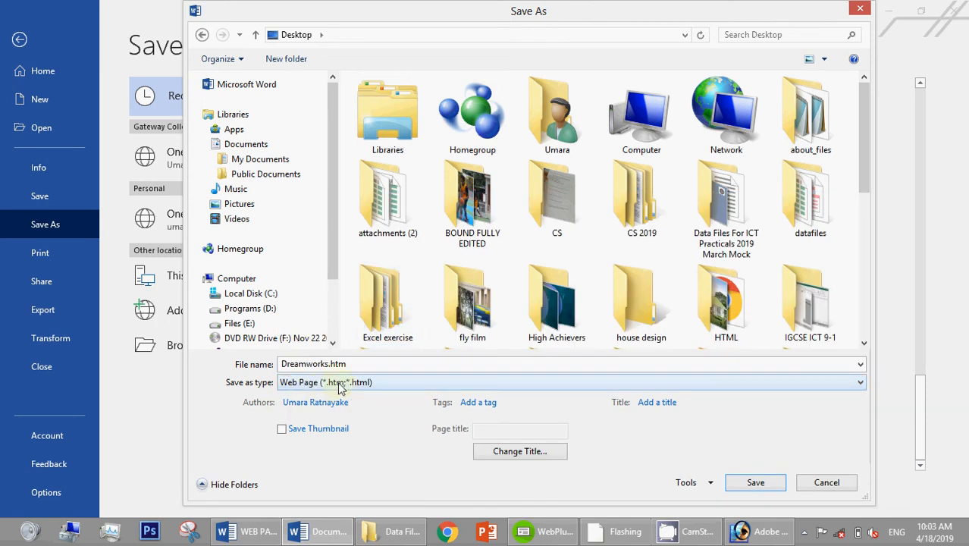
Enter index.html as the file name for the Dreamworks web page
{"action": "left_click", "coordinate": [376, 365]}
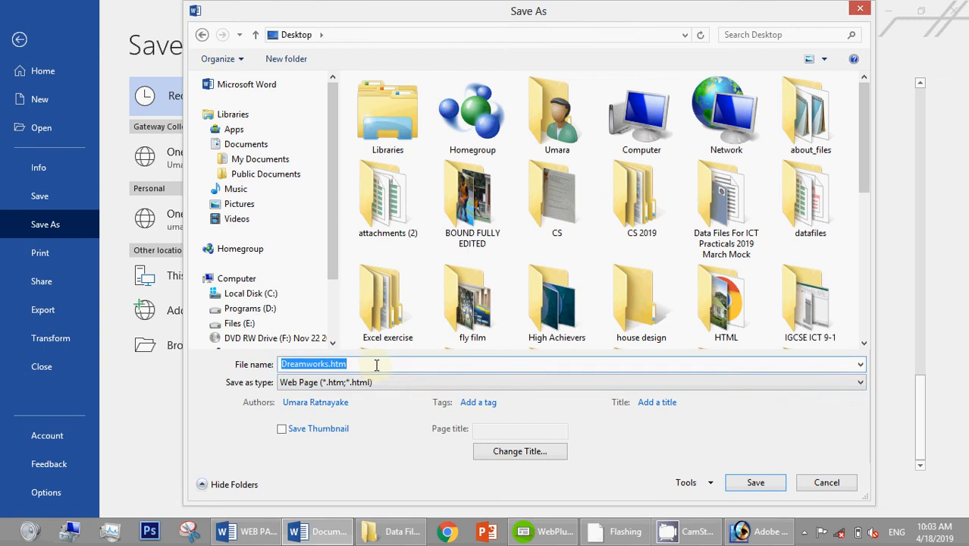
{"action": "type", "text": "index"}
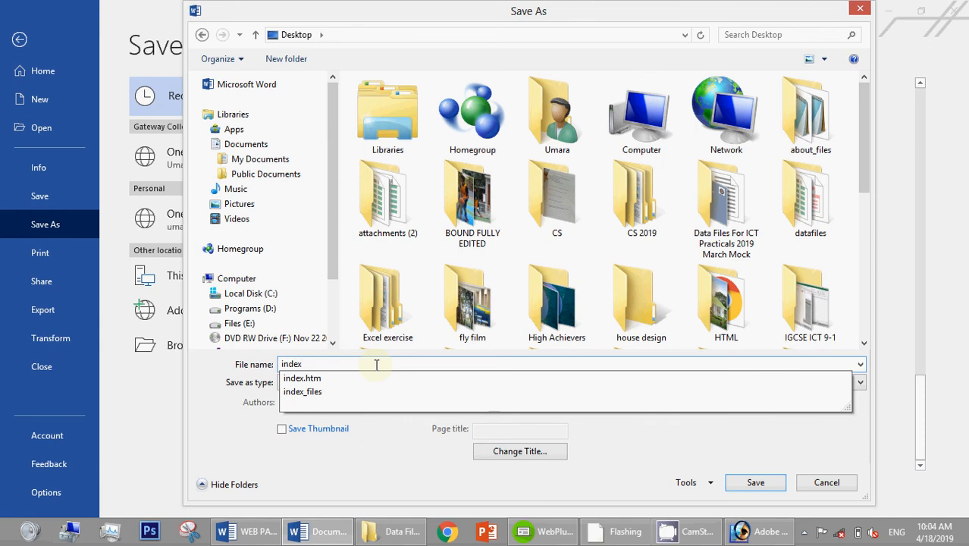
{"action": "type", "text": ".html"}
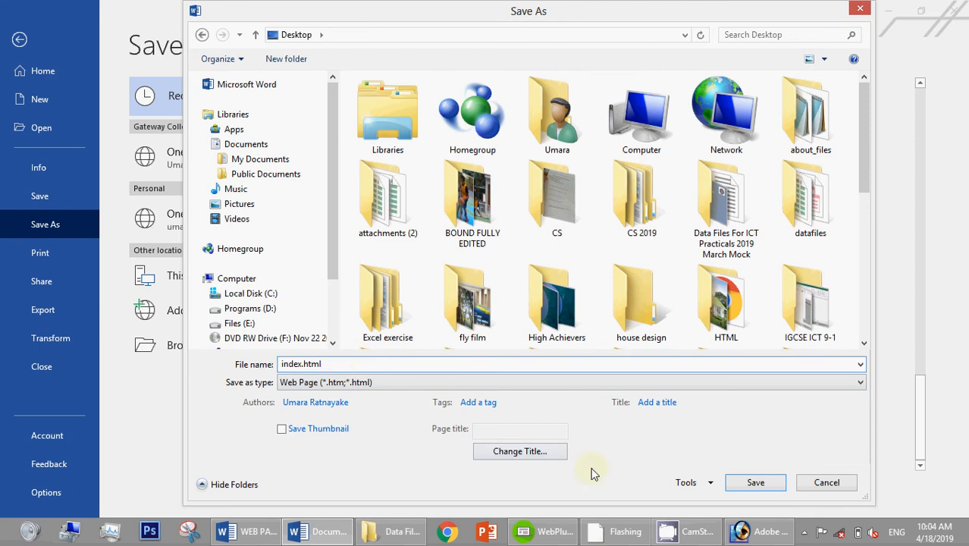
Set the page title to "Welcome to Dreamworks" and save the web page, replacing the existing index.htm
{"action": "left_click", "coordinate": [520, 451]}
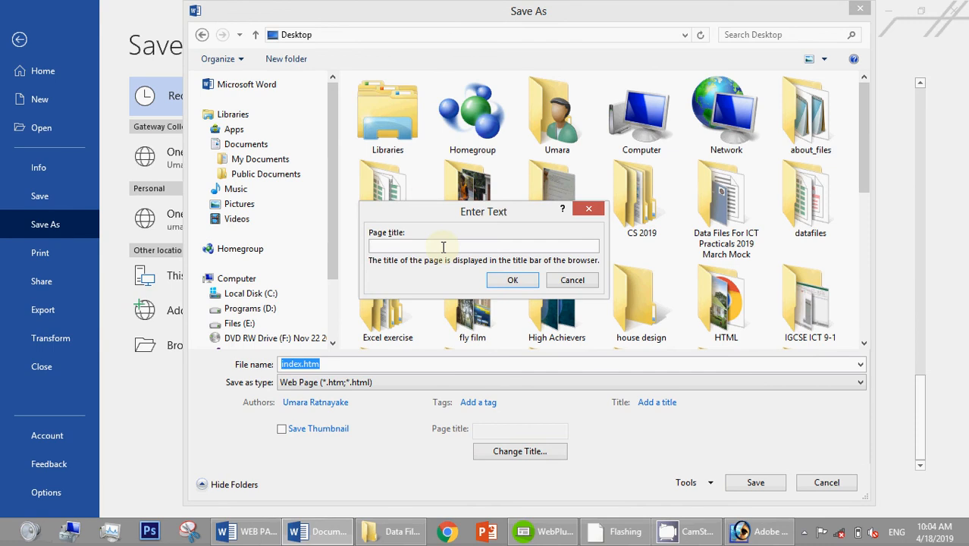
{"action": "type", "text": "Welcome to Dreamworks"}
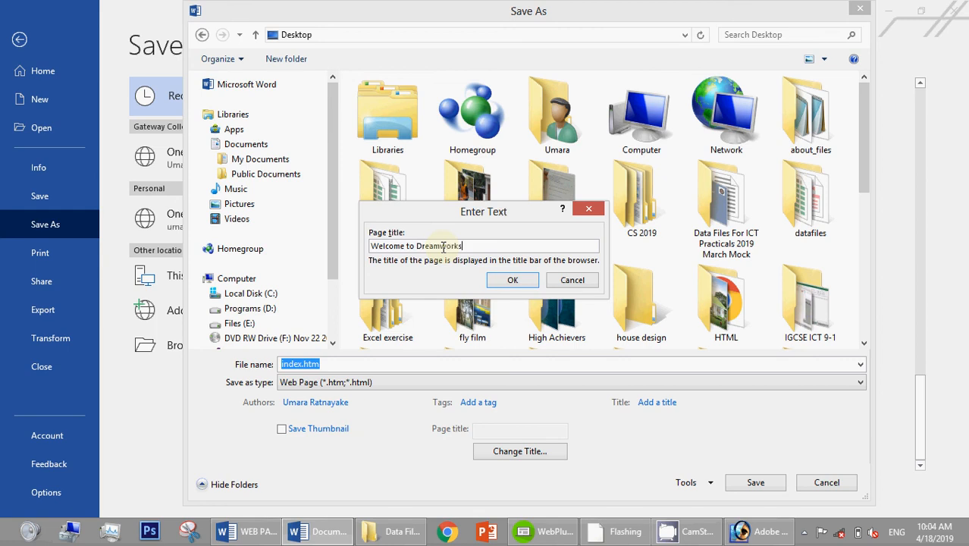
{"action": "left_click", "coordinate": [507, 280]}
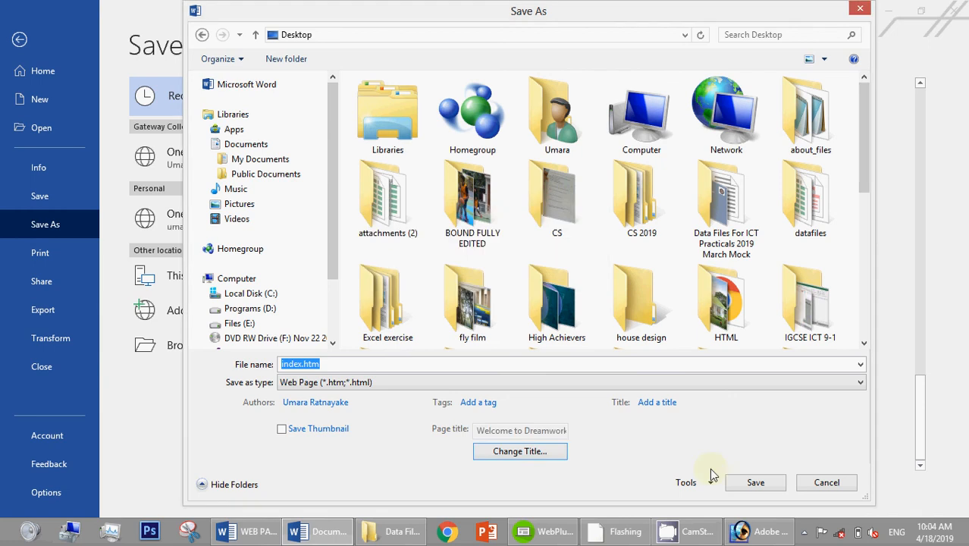
{"action": "left_click", "coordinate": [752, 483]}
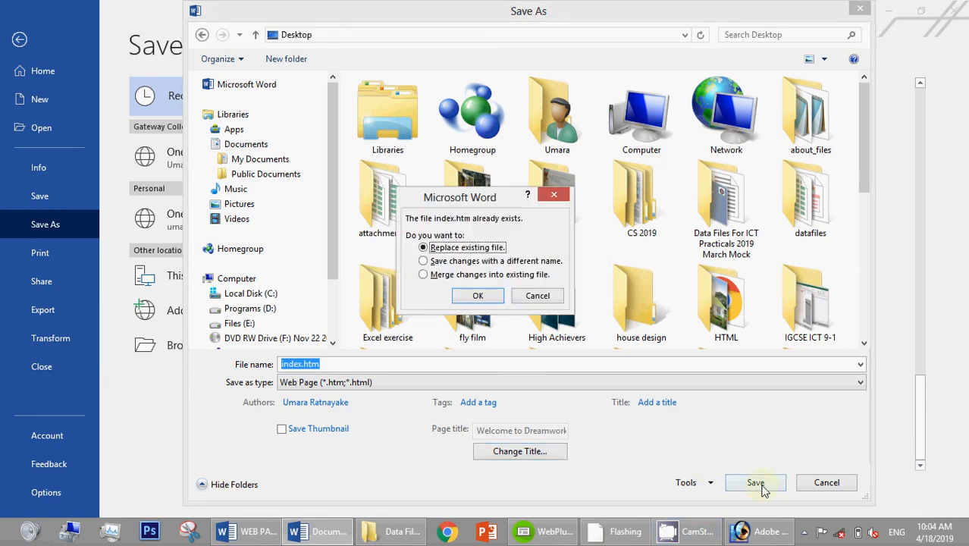
{"action": "left_click", "coordinate": [478, 296]}
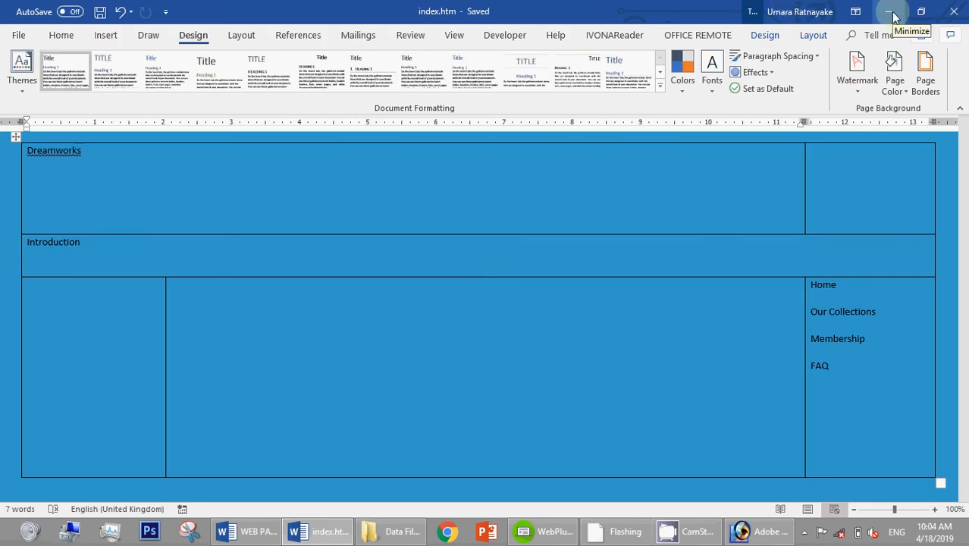
Save another copy of the web page on the Desktop under the file name index.html
{"action": "left_click", "coordinate": [17, 38]}
{"action": "left_click", "coordinate": [45, 226]}
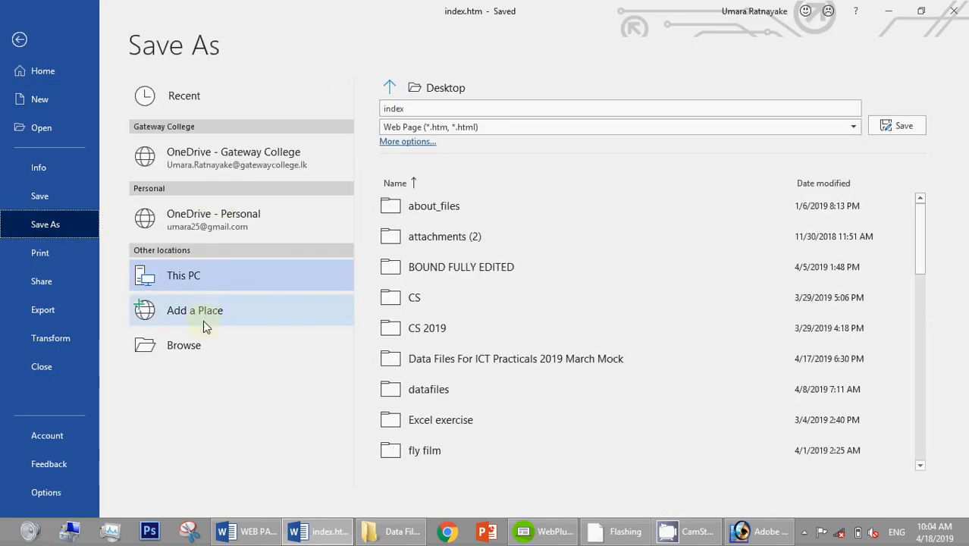
{"action": "left_click", "coordinate": [202, 348]}
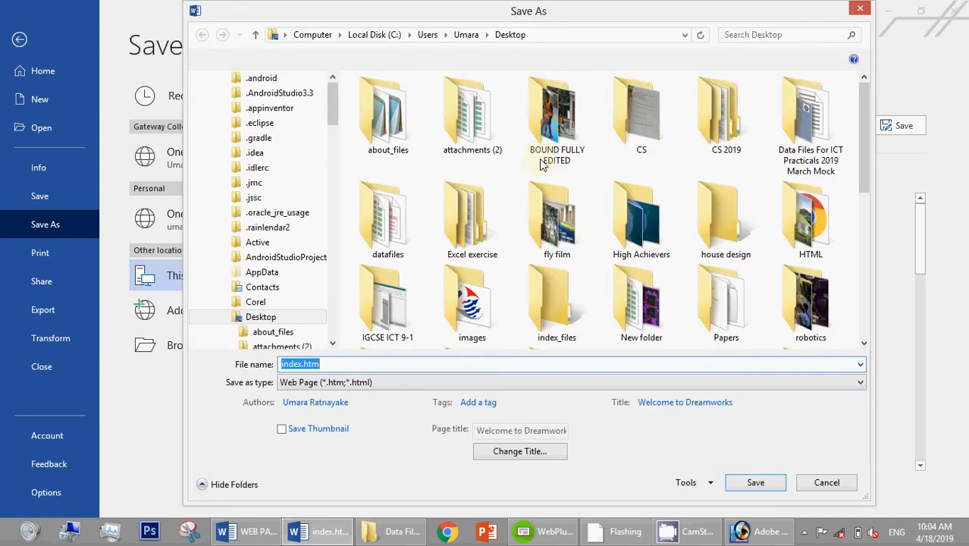
{"action": "left_click", "coordinate": [341, 362]}
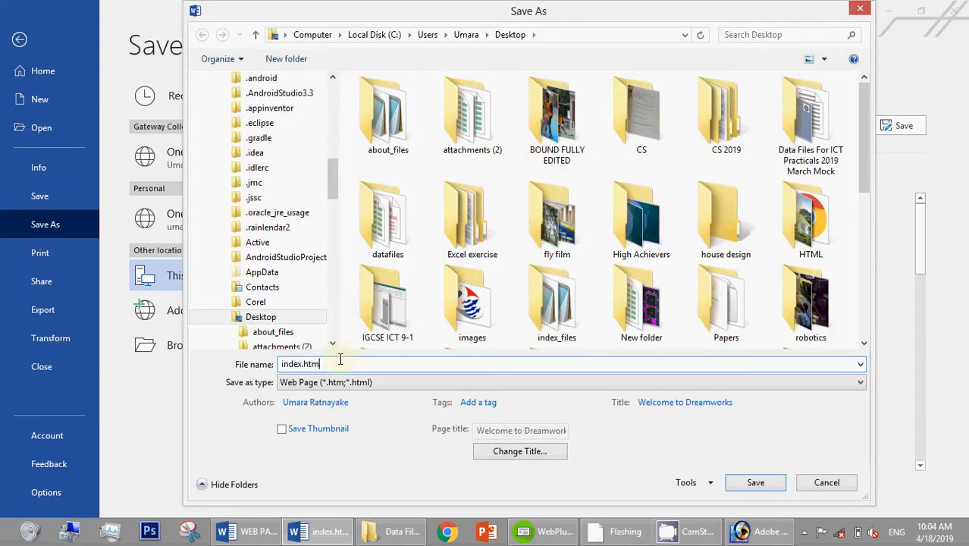
{"action": "type", "text": "l"}
{"action": "left_click", "coordinate": [756, 484]}
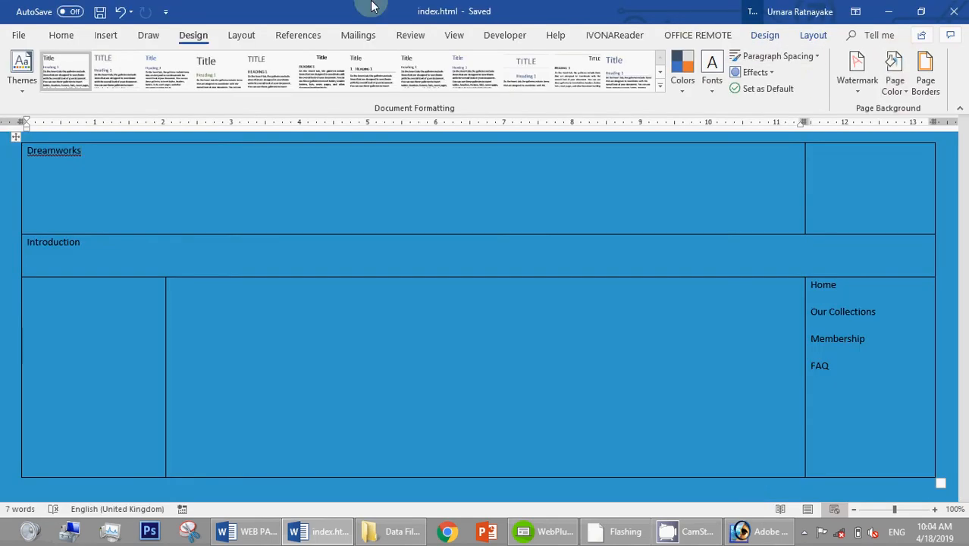
Minimize the open program windows, open index.html from the desktop in Chrome and maximize the browser window
{"action": "left_click", "coordinate": [889, 12]}
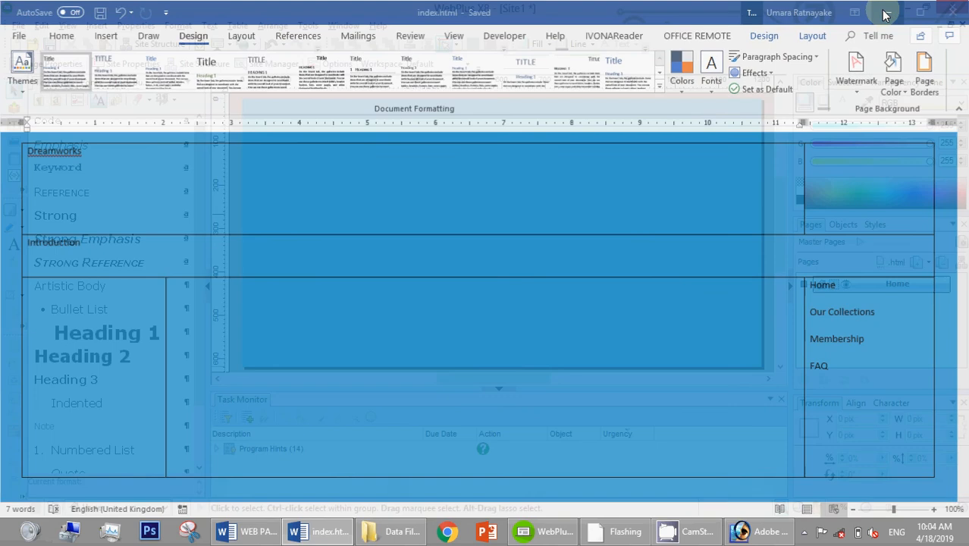
{"action": "left_click", "coordinate": [908, 11]}
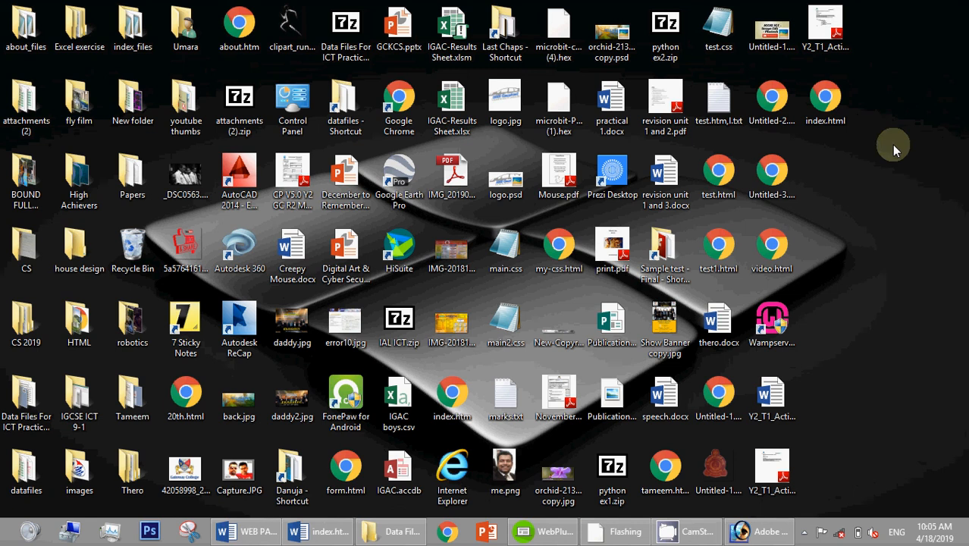
{"action": "left_click", "coordinate": [833, 113]}
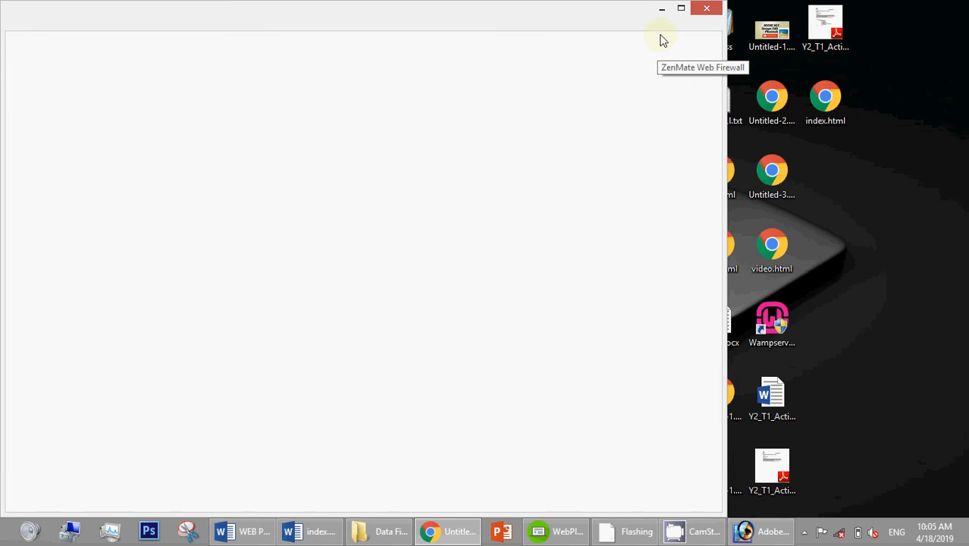
{"action": "left_click", "coordinate": [682, 8]}
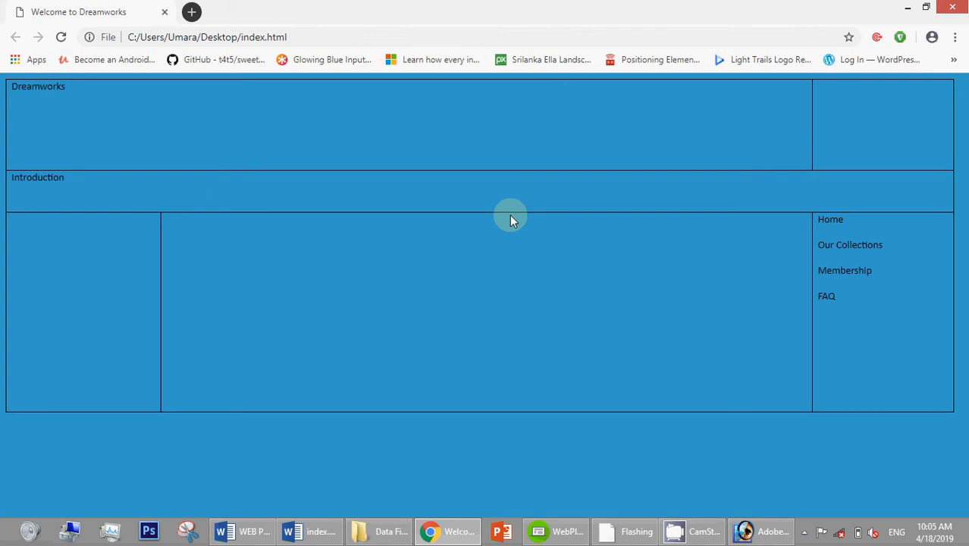
Return to the Word page, enlarge the whole table slightly from its lower corner, and close the browser view of index.html
{"action": "left_click", "coordinate": [307, 537]}
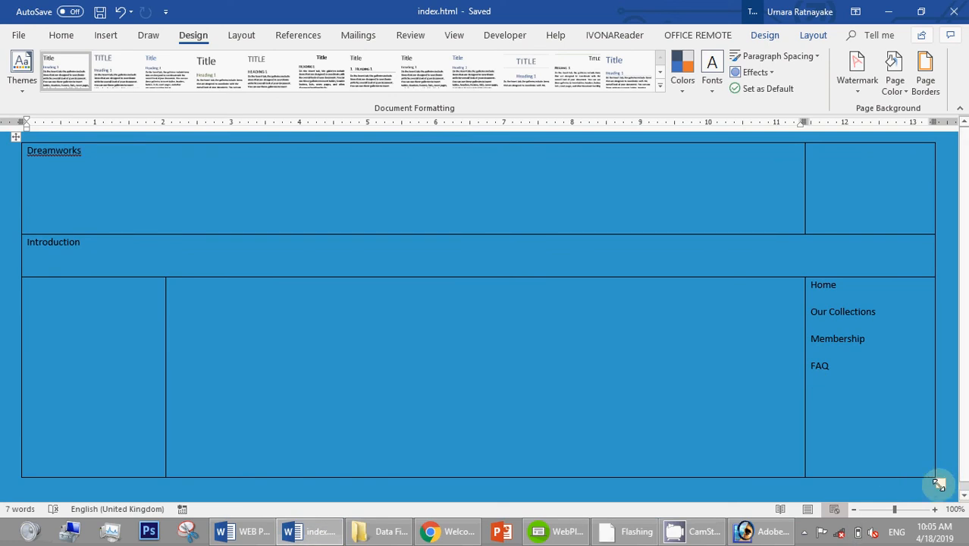
{"action": "left_click_drag", "start_coordinate": [938, 482], "coordinate": [939, 500]}
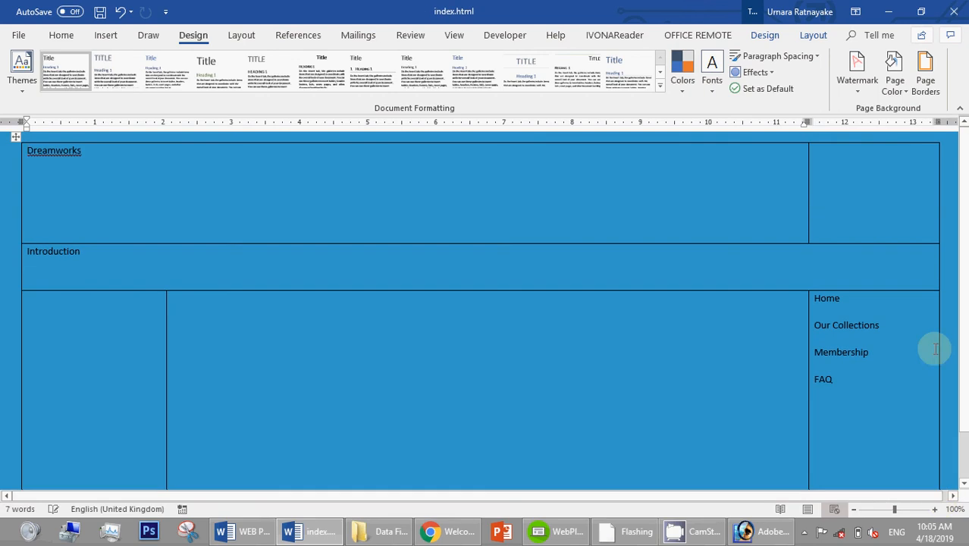
{"action": "scroll", "coordinate": [936, 349], "scroll_direction": "down", "scroll_amount": 1}
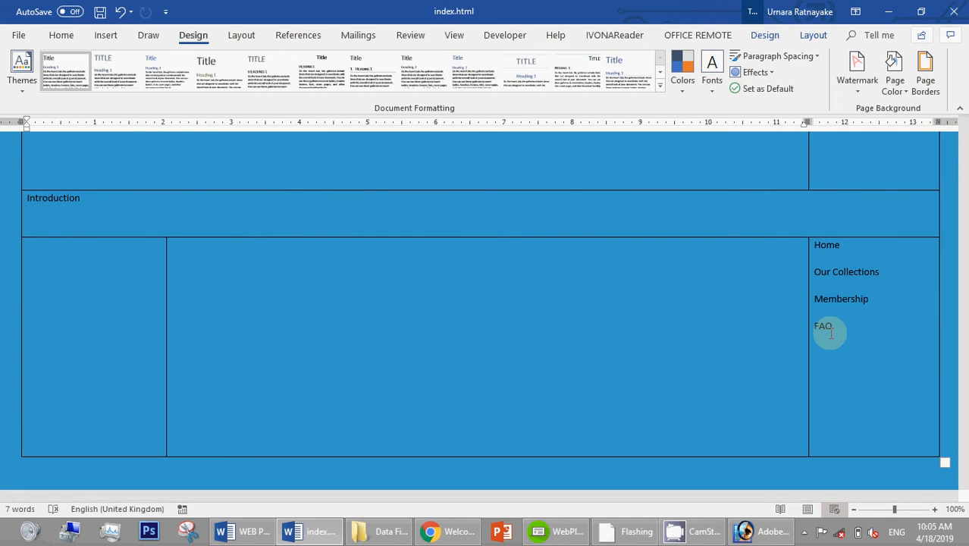
{"action": "key", "text": "alt+Tab"}
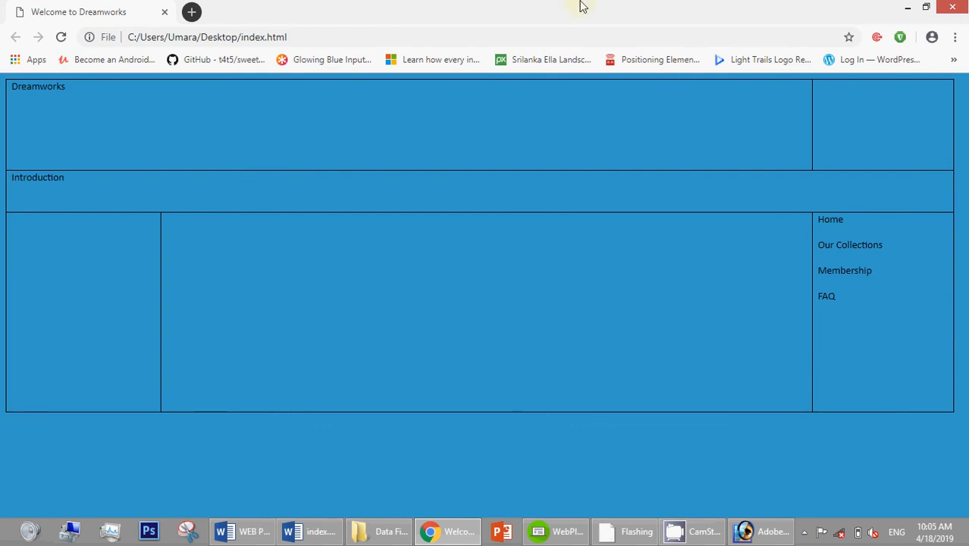
{"action": "left_click", "coordinate": [958, 6]}
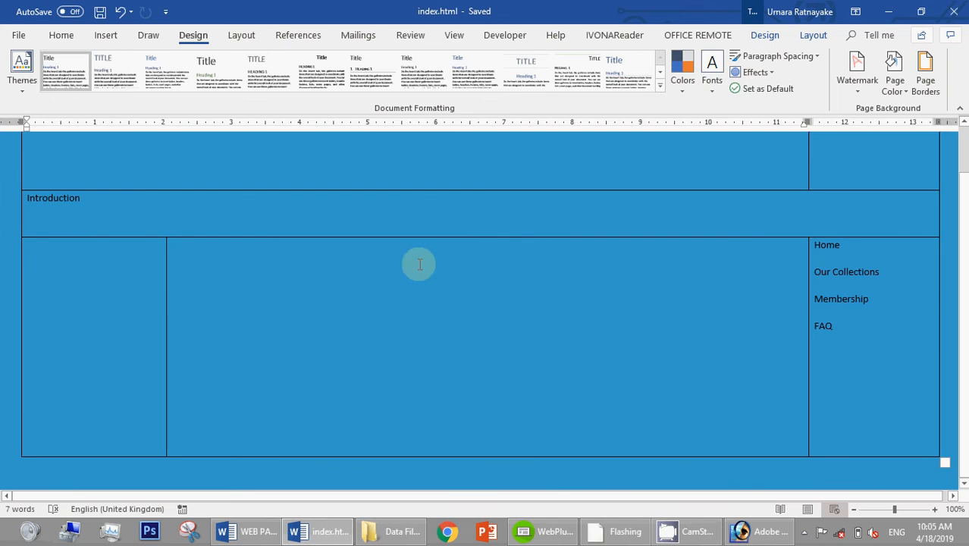
Switch to WebPlus and check the Save As file type for the site, leaving the dialog without saving
{"action": "left_click", "coordinate": [552, 529]}
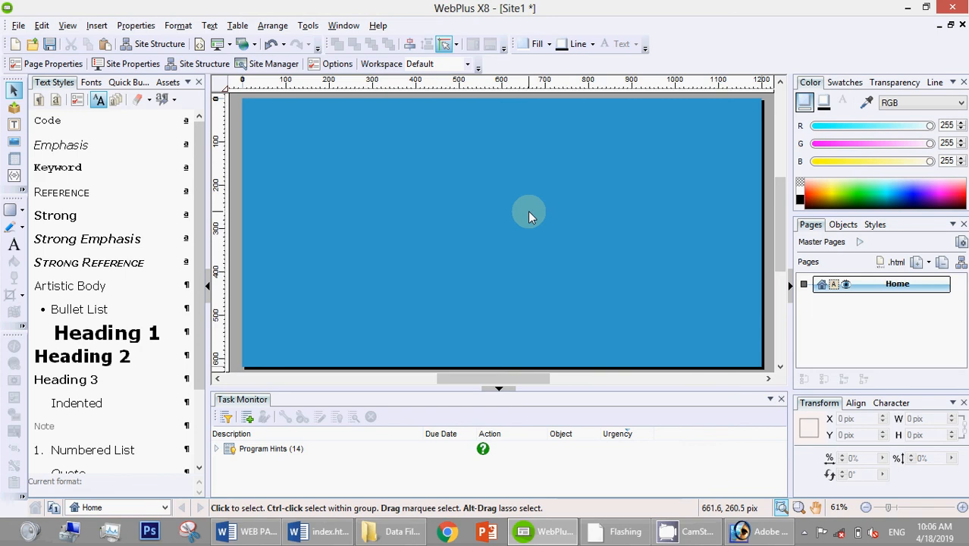
{"action": "left_click", "coordinate": [18, 25]}
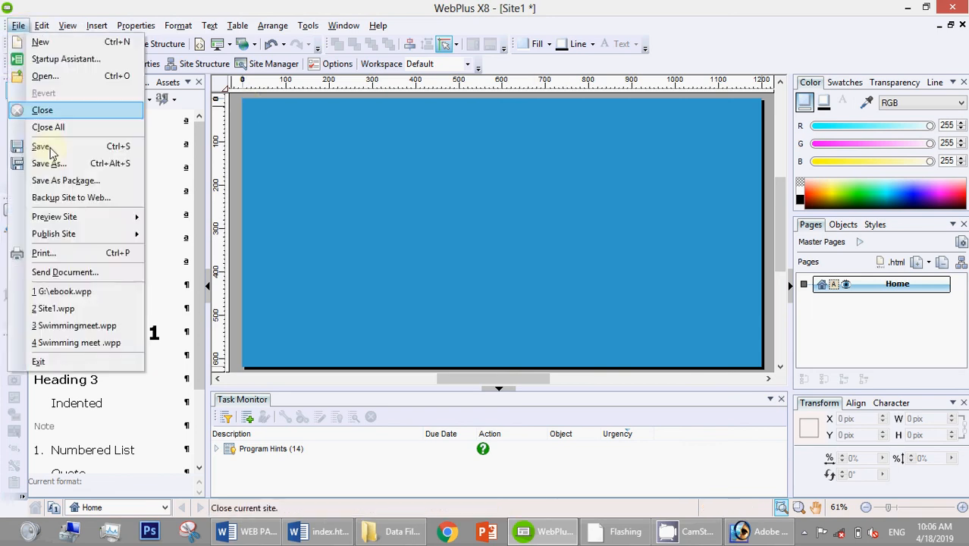
{"action": "left_click", "coordinate": [55, 163]}
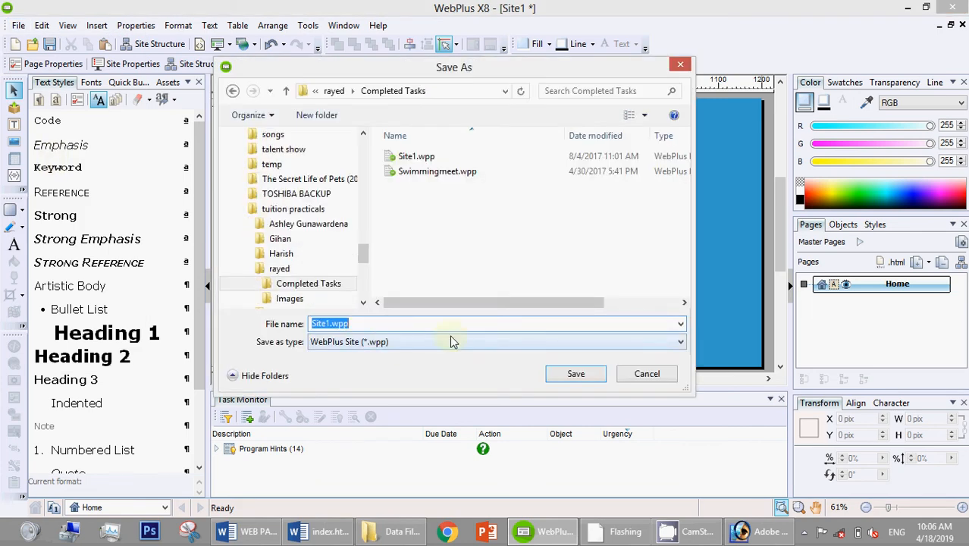
{"action": "left_click", "coordinate": [634, 375]}
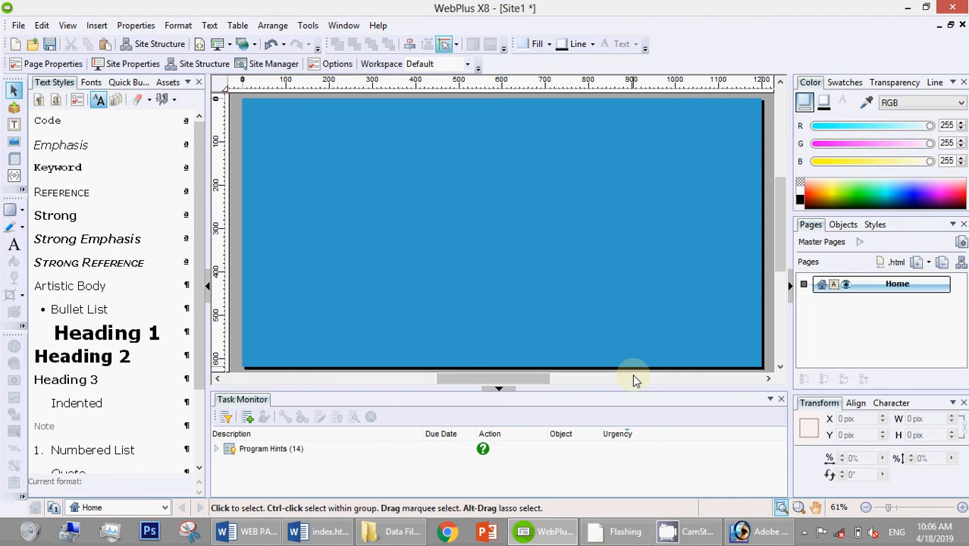
Examine the Browser Preview List and its Auto Detect option, and dismiss the dialog without applying changes
{"action": "left_click", "coordinate": [230, 46]}
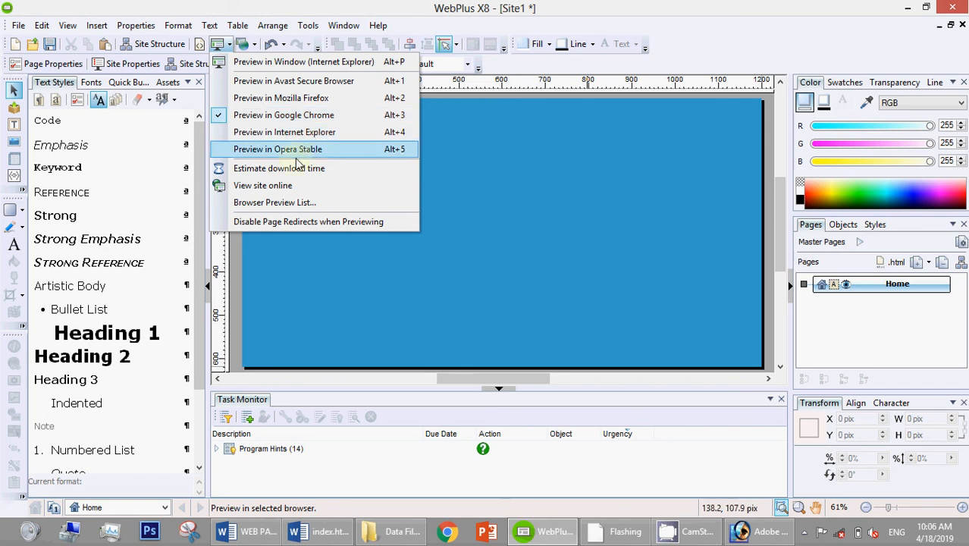
{"action": "left_click", "coordinate": [277, 204]}
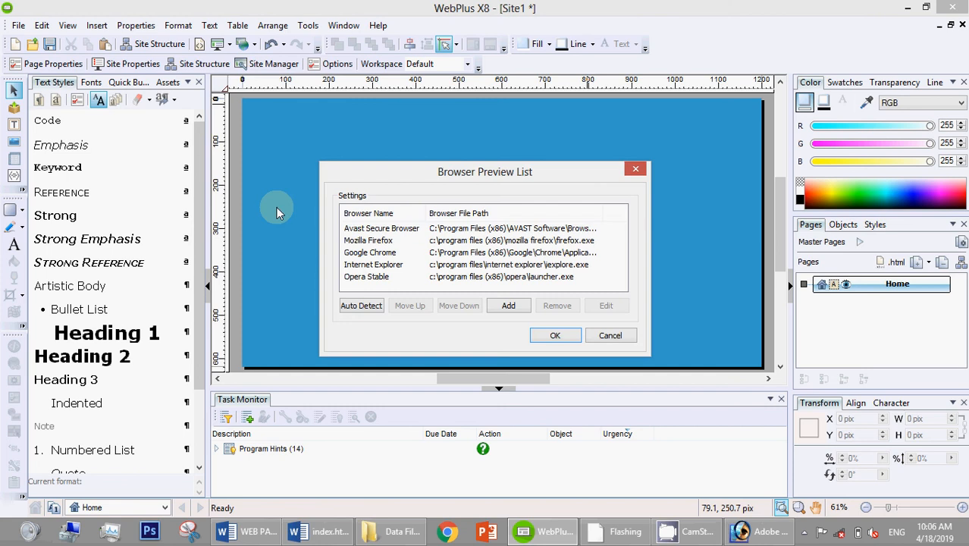
{"action": "left_click", "coordinate": [363, 305]}
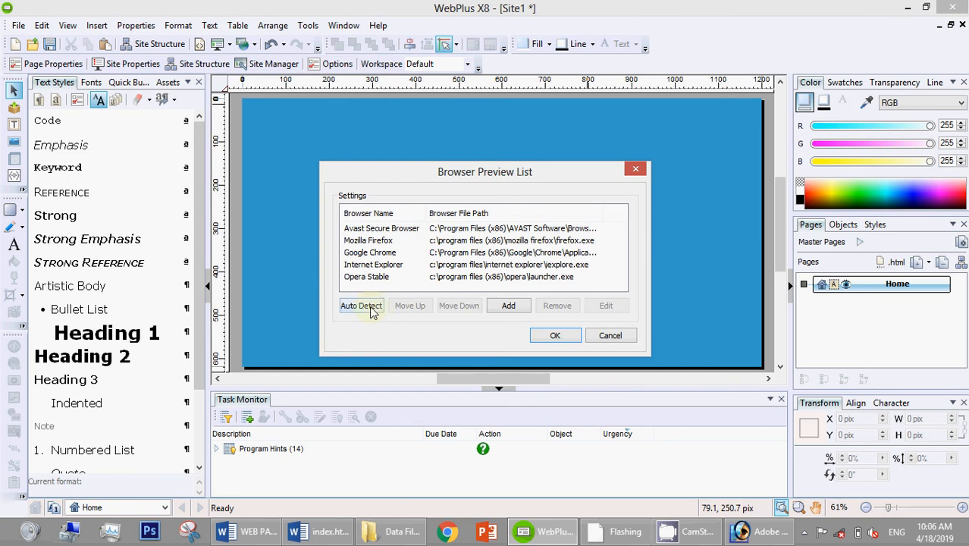
{"action": "left_click", "coordinate": [608, 339]}
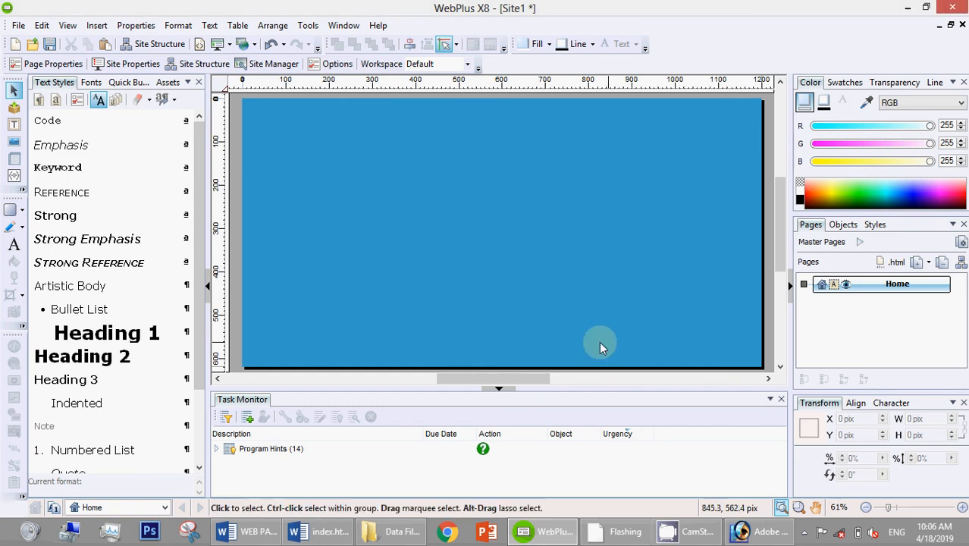
Preview the WebPlus Home page in Google Chrome and close the preview
{"action": "left_click", "coordinate": [232, 44]}
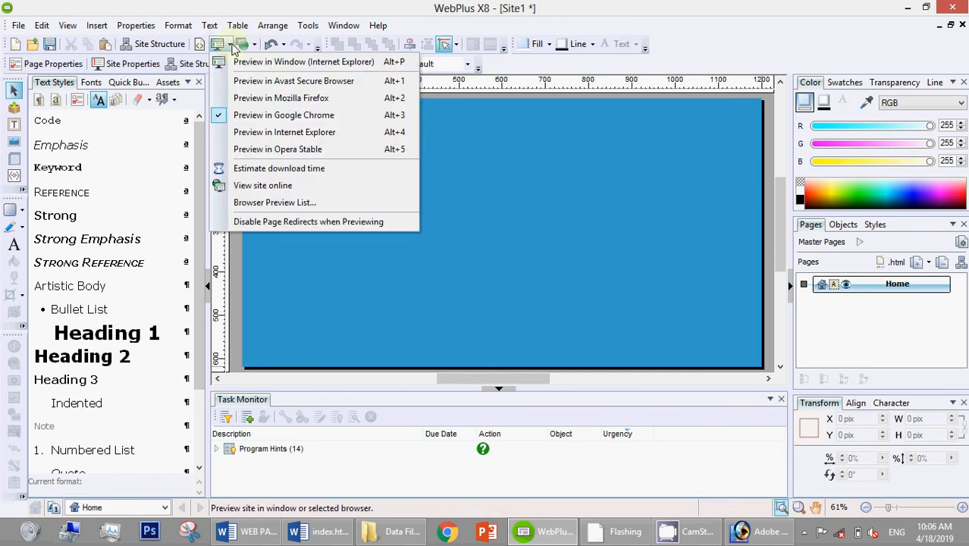
{"action": "left_click", "coordinate": [332, 118]}
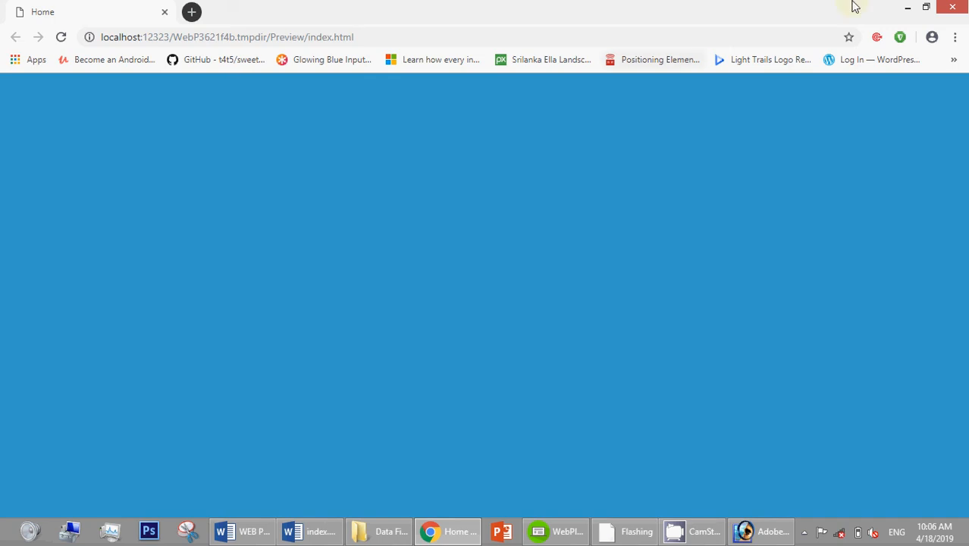
{"action": "left_click", "coordinate": [957, 9]}
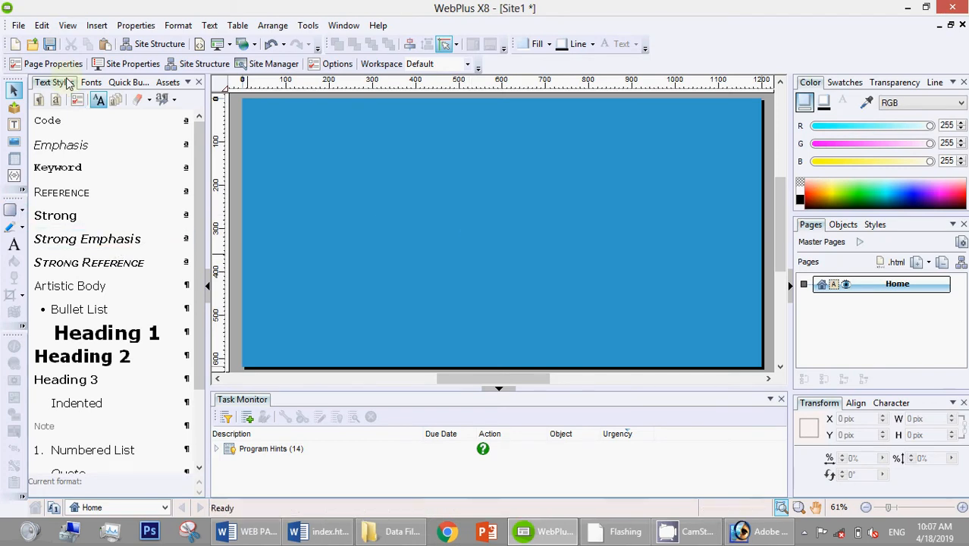
Restore the default workspace and bring up the Quick Build layout items
{"action": "left_click", "coordinate": [126, 85]}
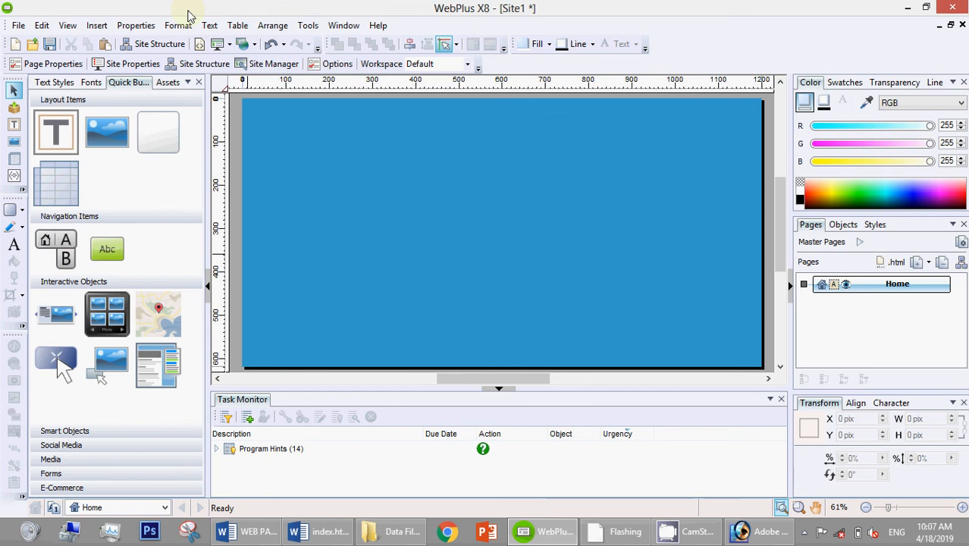
{"action": "left_click", "coordinate": [68, 26]}
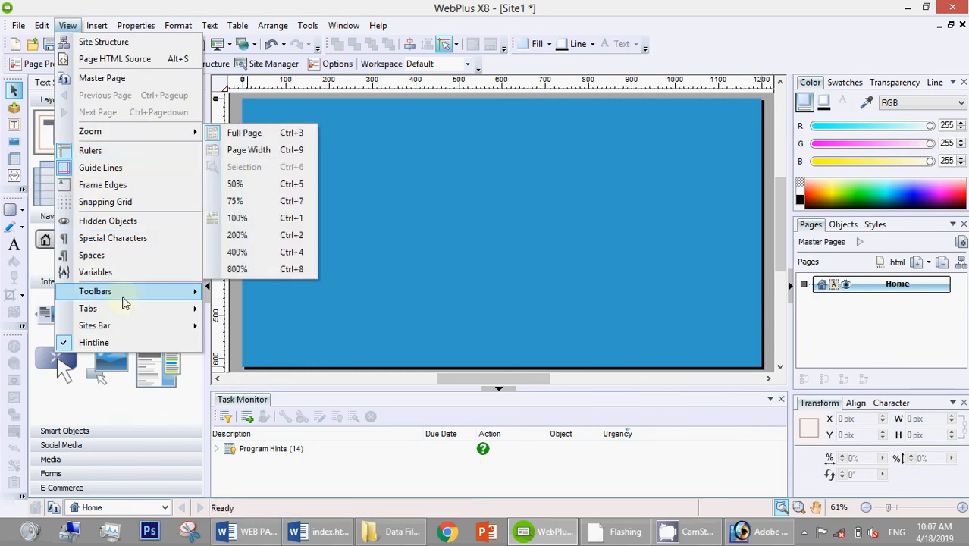
{"action": "mouse_move", "coordinate": [125, 311]}
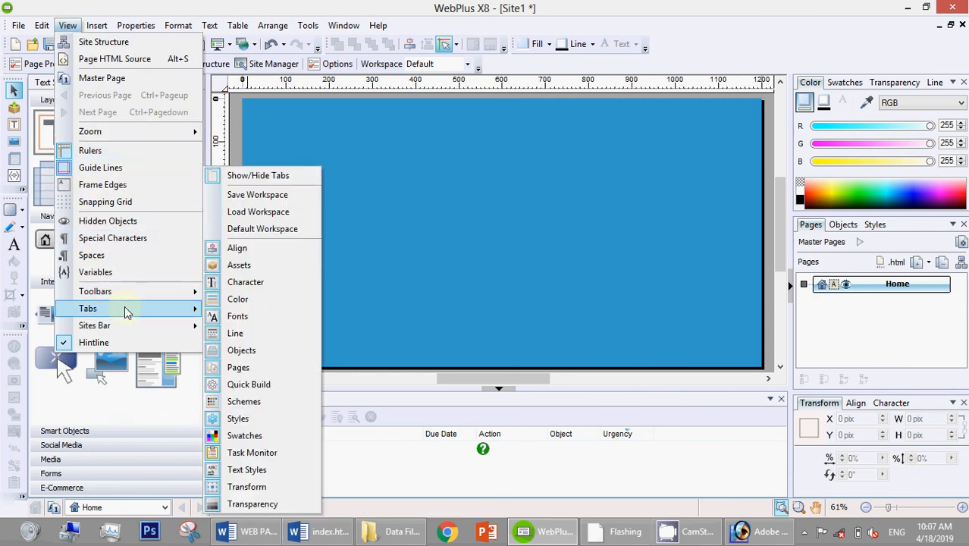
{"action": "left_click", "coordinate": [283, 229]}
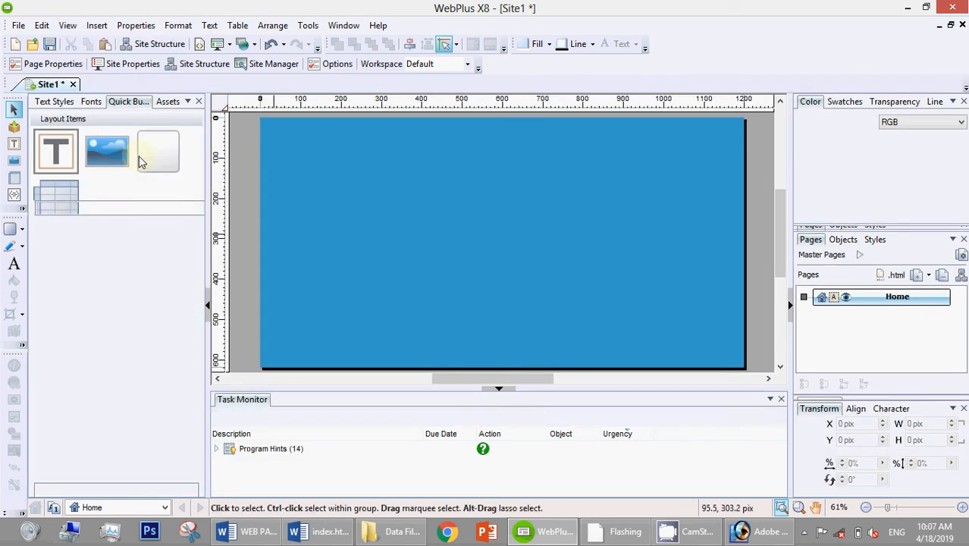
{"action": "left_click", "coordinate": [129, 82]}
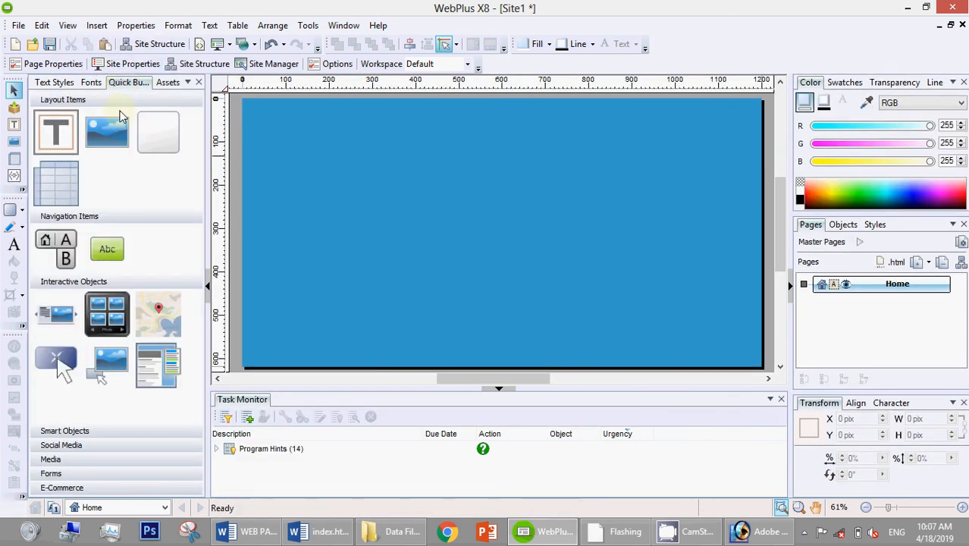
Draw a text frame about 794 by 56 pix near the top of the Home page and enter "Dreamworks" in it
{"action": "left_click", "coordinate": [47, 150]}
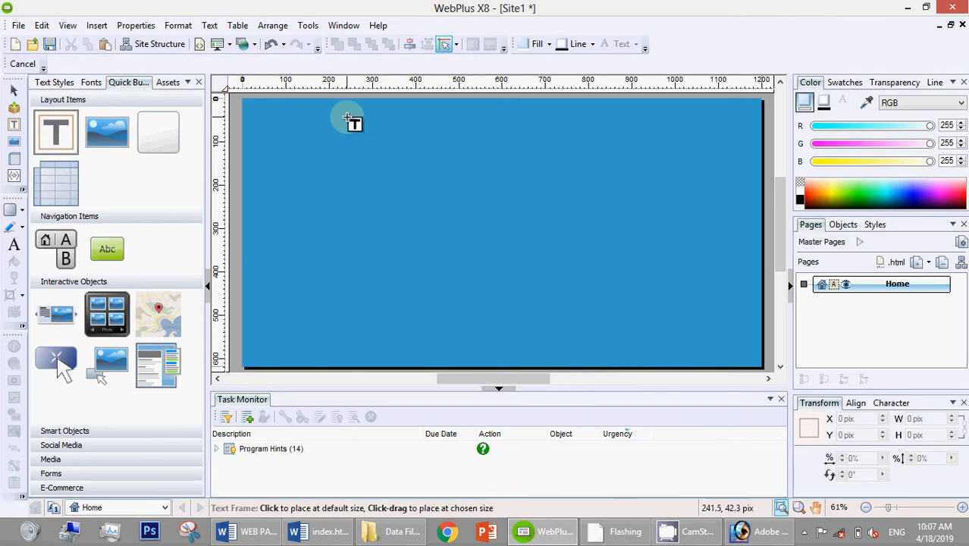
{"action": "mouse_move", "coordinate": [346, 118]}
{"action": "left_mouse_down"}
{"action": "mouse_move", "coordinate": [626, 101]}
{"action": "mouse_move", "coordinate": [691, 142]}
{"action": "left_mouse_up"}
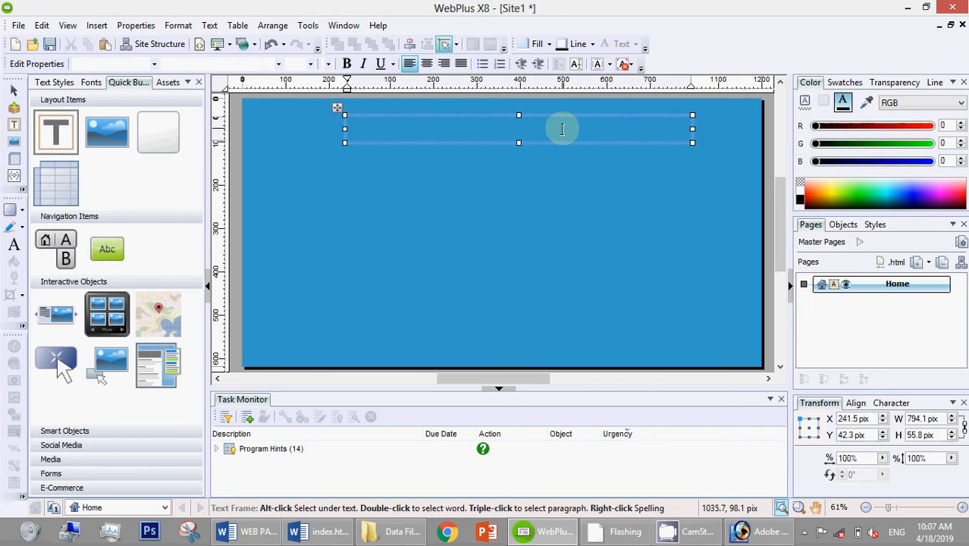
{"action": "type", "text": "Dreamworks"}
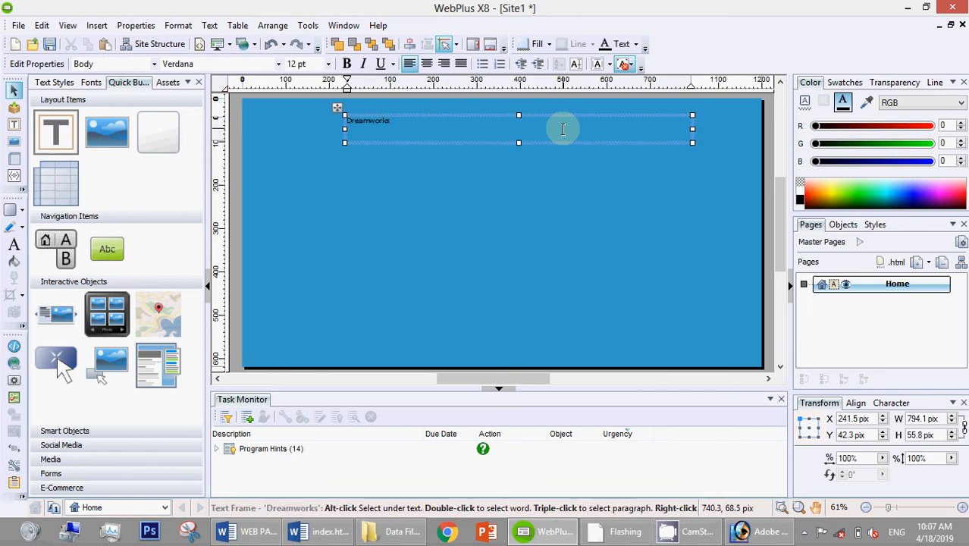
{"action": "left_click", "coordinate": [458, 188]}
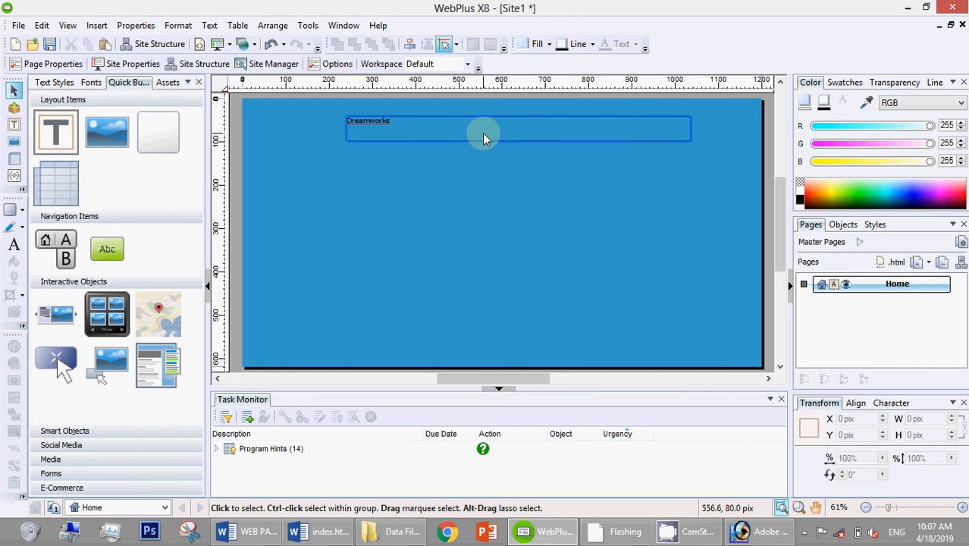
Duplicate the Dreamworks text frame directly below the original, at about Y 131 pix, and replace its text with "Introduction"
{"action": "left_click", "coordinate": [483, 139]}
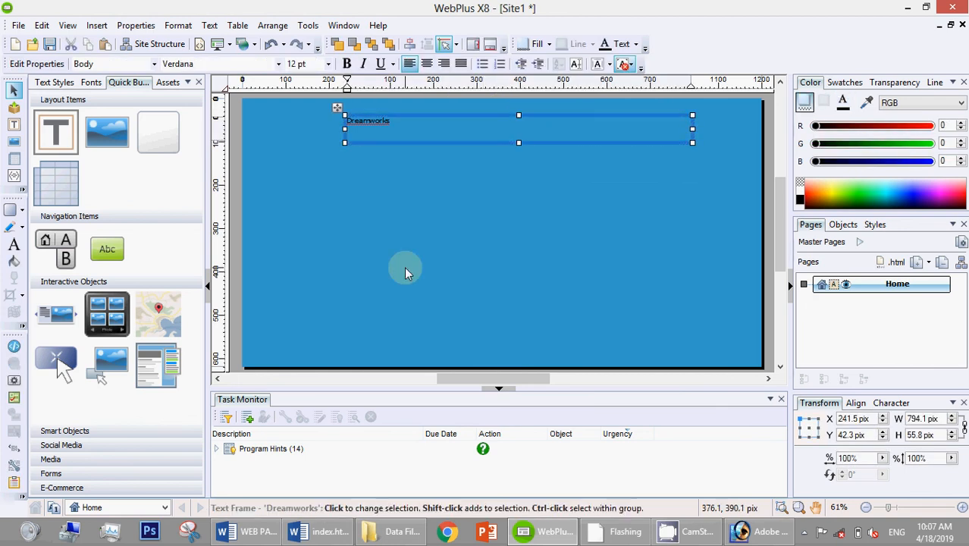
{"action": "left_click", "coordinate": [395, 247]}
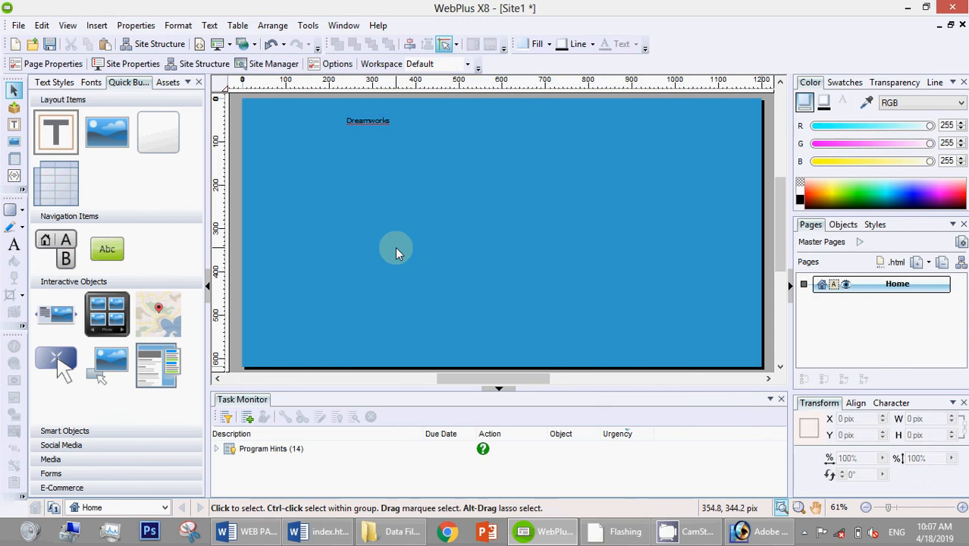
{"action": "key", "text": "ctrl+v"}
{"action": "left_click_drag", "start_coordinate": [410, 212], "coordinate": [431, 152]}
{"action": "left_click", "coordinate": [346, 161]}
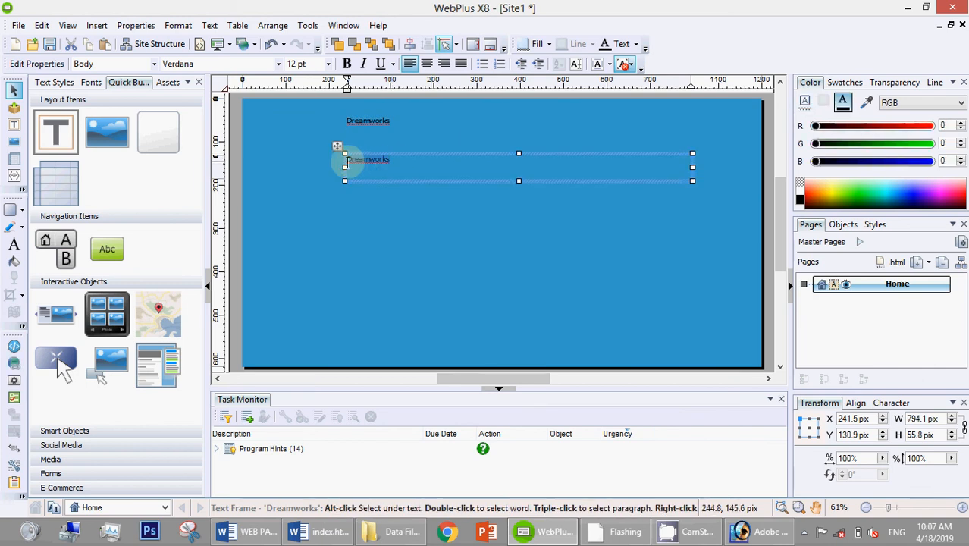
{"action": "type", "text": "Intro"}
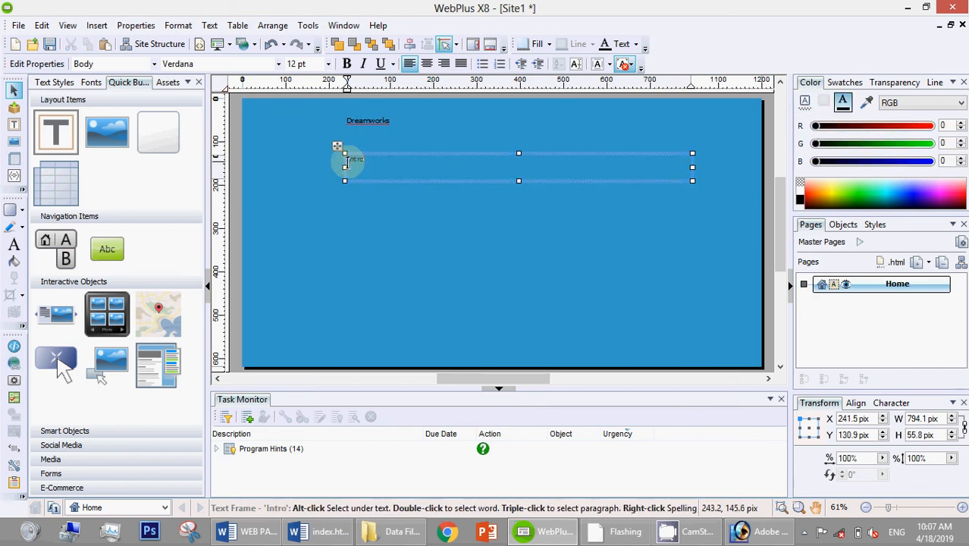
{"action": "type", "text": "di"}
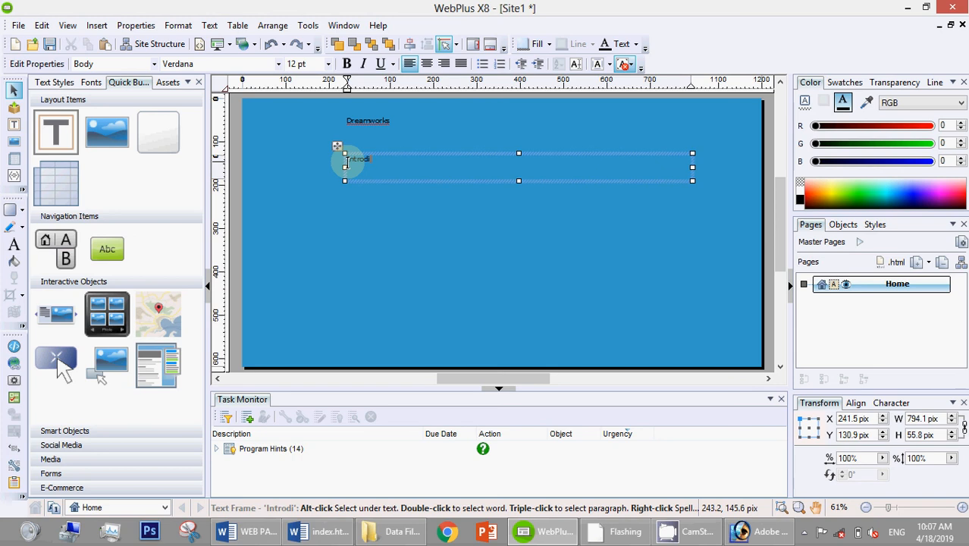
{"action": "key", "text": "BackSpace"}
{"action": "type", "text": "uction"}
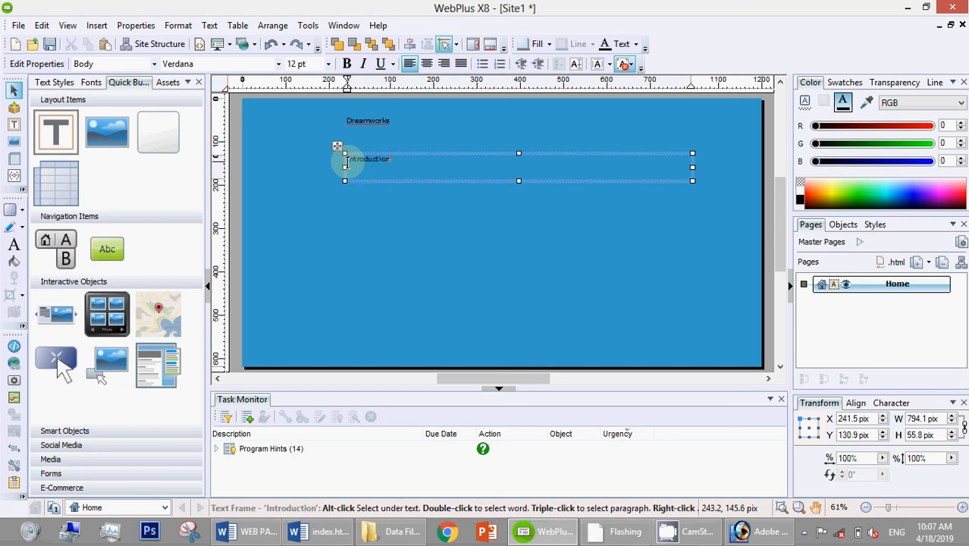
{"action": "left_click", "coordinate": [384, 267]}
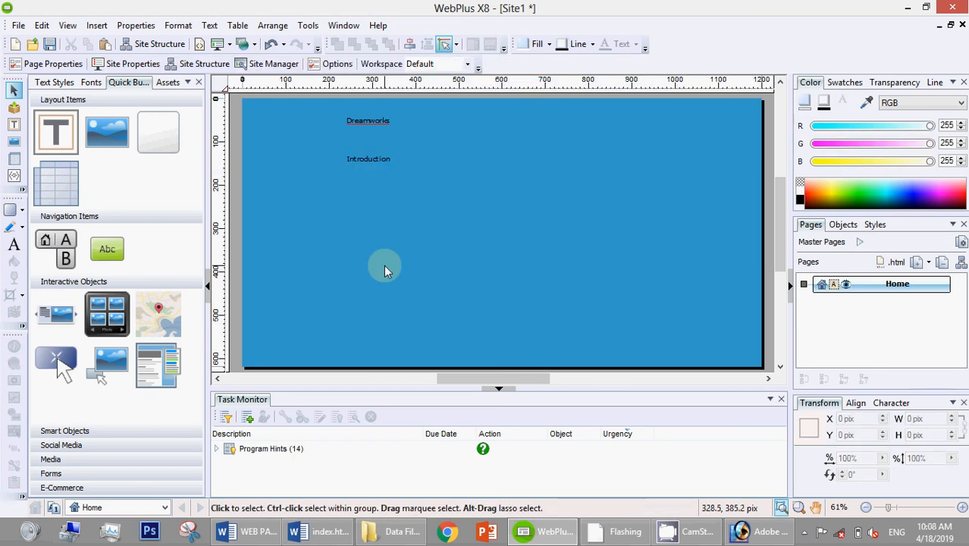
Preview the Home page with its two text frames in Google Chrome and close the preview
{"action": "key", "text": "alt+Tab"}
{"action": "key", "text": "alt+Tab"}
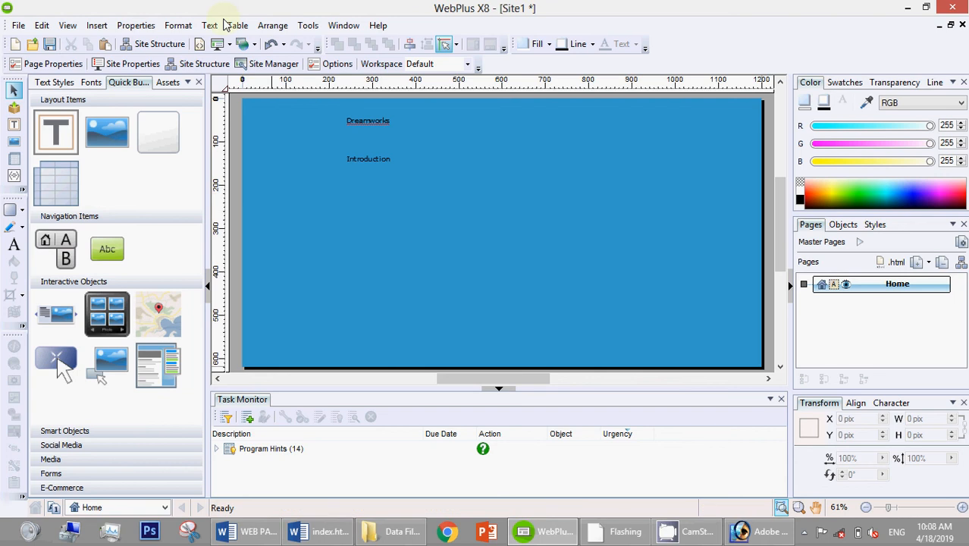
{"action": "left_click", "coordinate": [234, 45]}
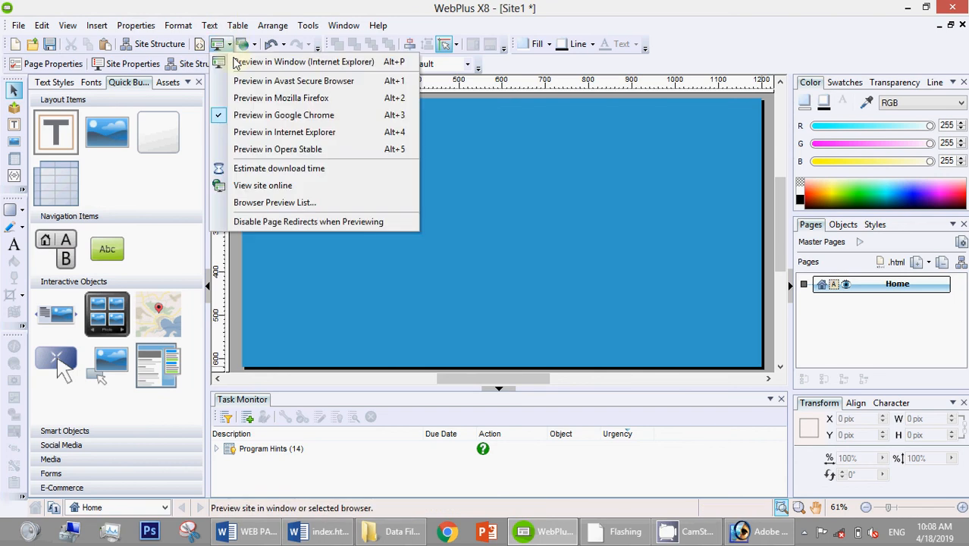
{"action": "left_click", "coordinate": [275, 119]}
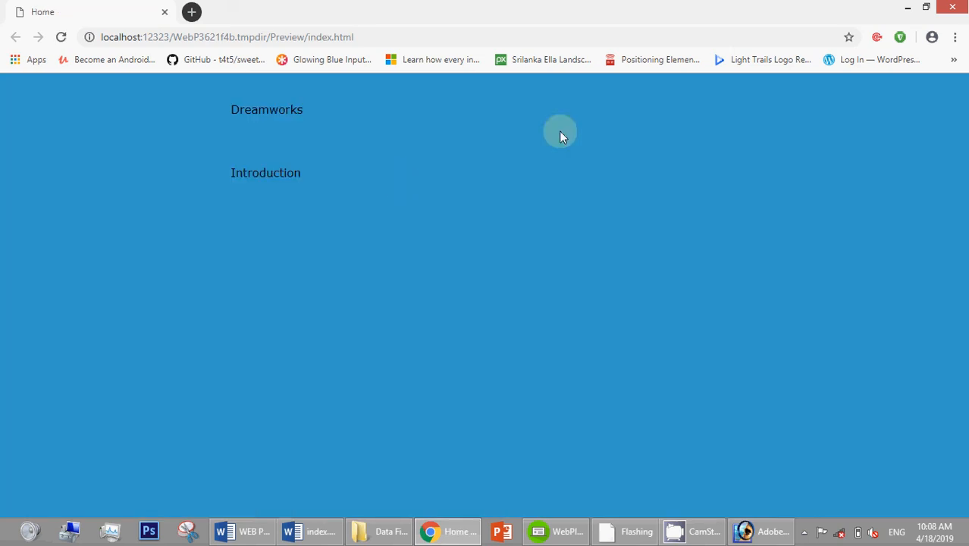
{"action": "left_click", "coordinate": [953, 7]}
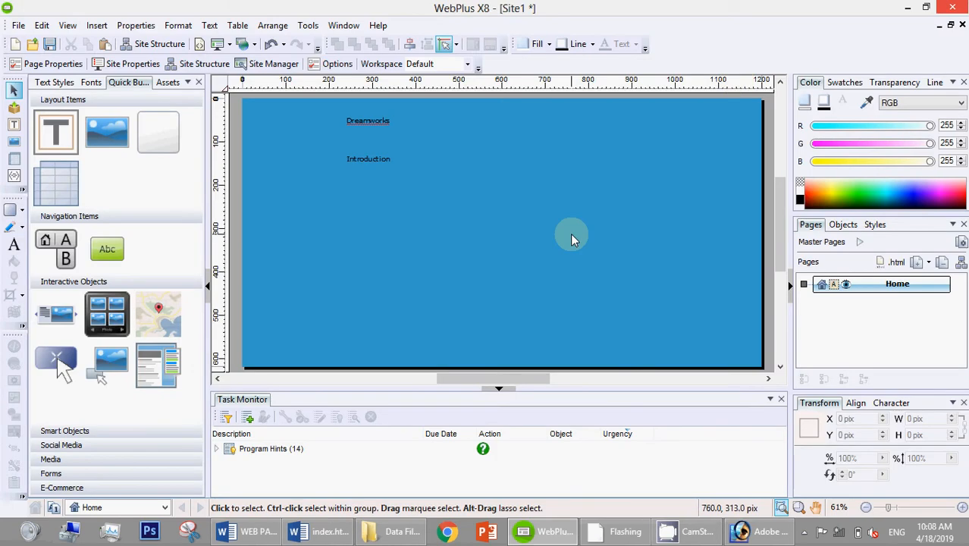
Check the Save As file type for the site without saving, and glance at the index.html page in Word for comparison
{"action": "key", "text": "ctrl+s"}
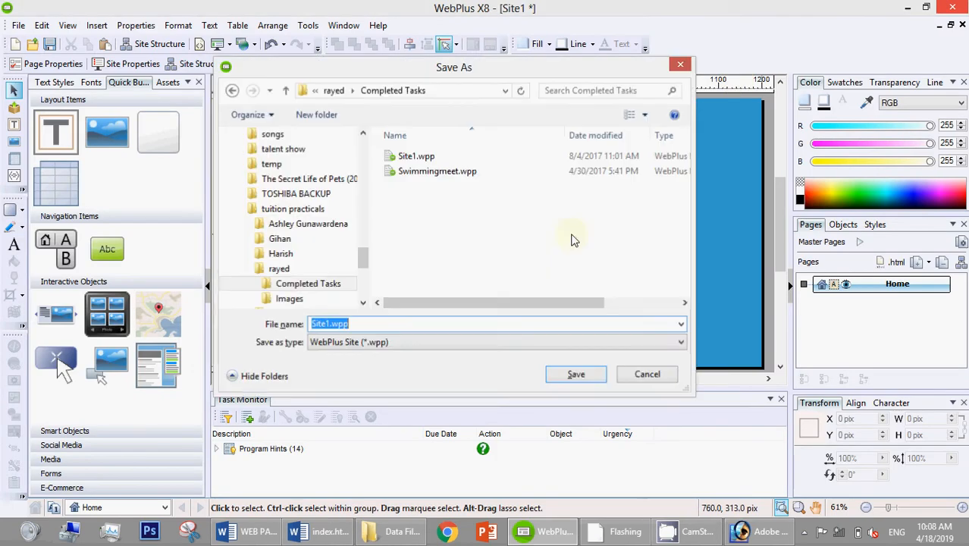
{"action": "left_click", "coordinate": [666, 380]}
{"action": "key", "text": "alt+Tab"}
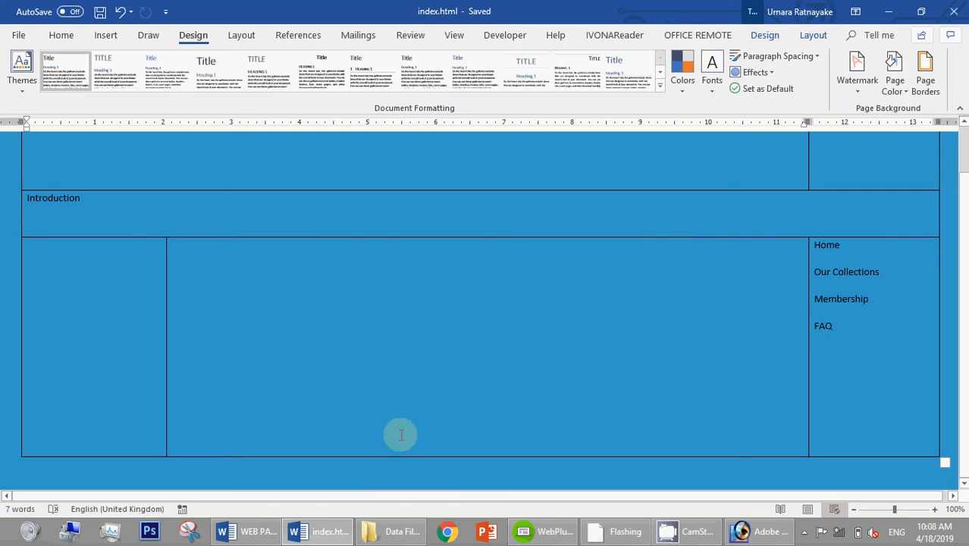
{"action": "left_click", "coordinate": [311, 539]}
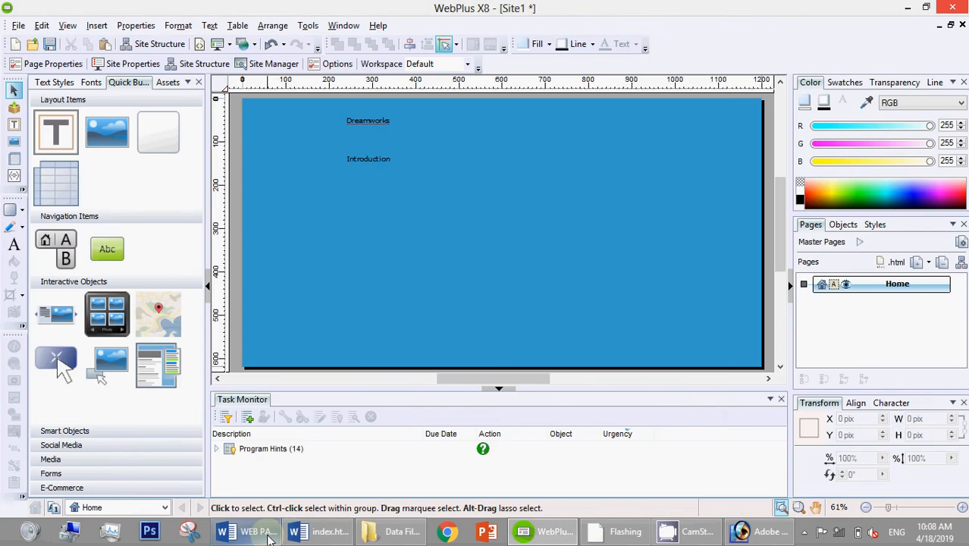
Switch to WEB PAGE.docx in Word and copy the two paragraphs below the INTRODUCTION heading
{"action": "left_click", "coordinate": [267, 535]}
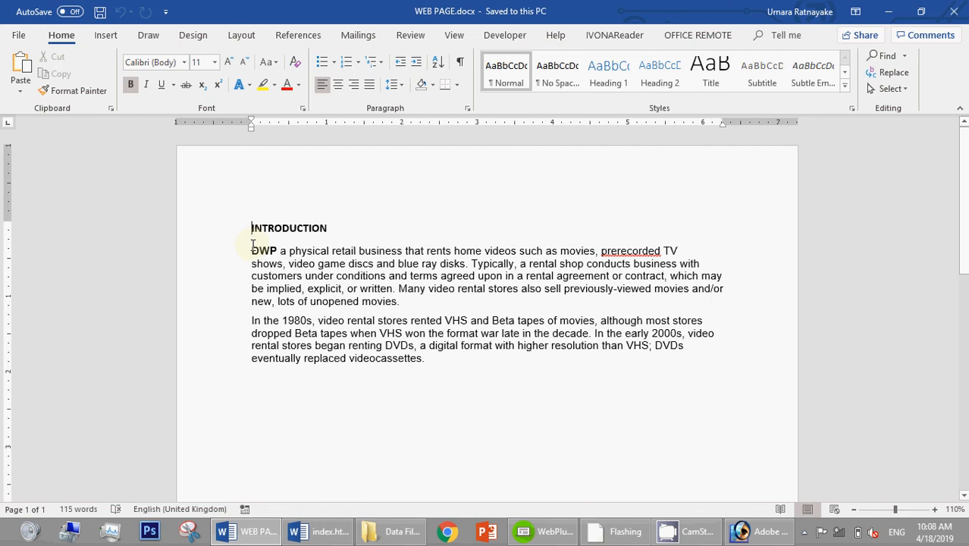
{"action": "left_click_drag", "start_coordinate": [252, 247], "coordinate": [440, 367]}
{"action": "key", "text": "ctrl+c"}
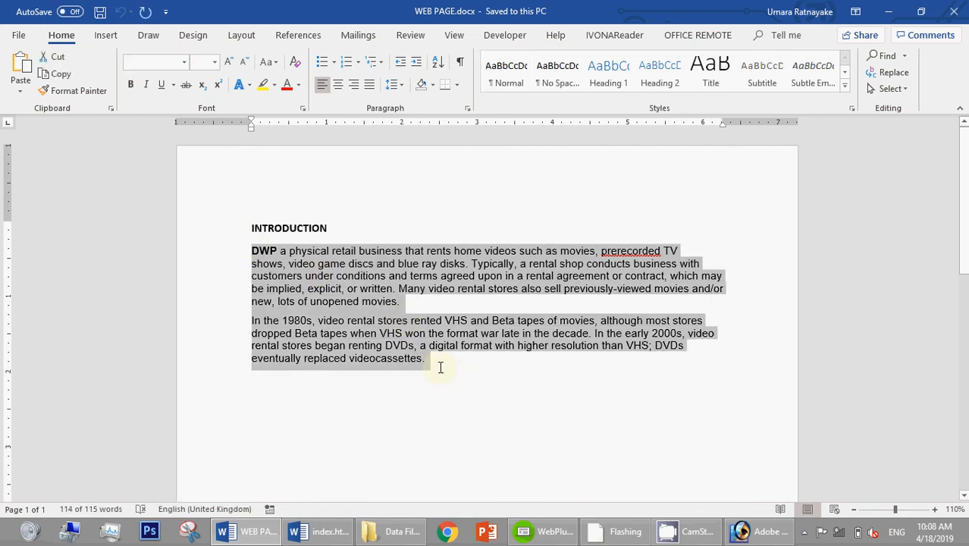
{"action": "key", "text": "alt+Tab"}
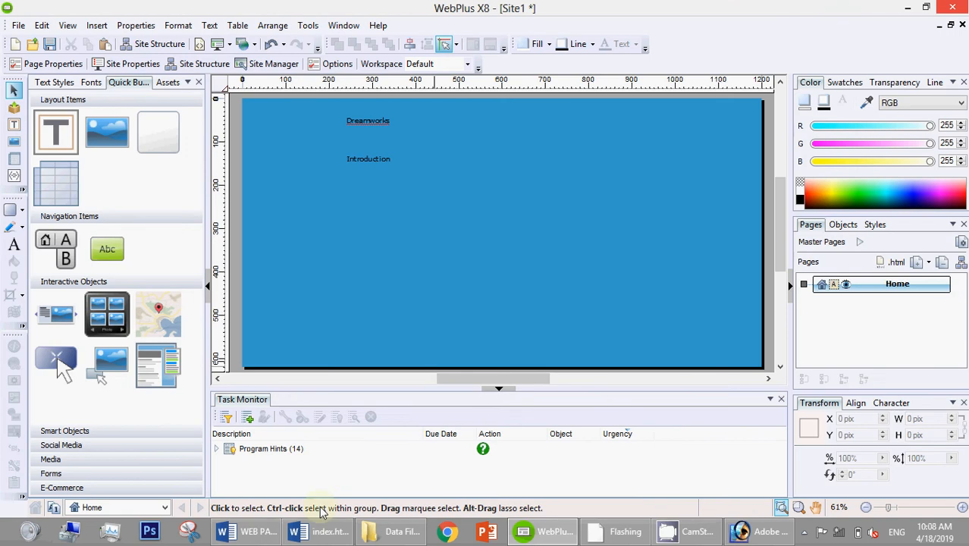
Switch to index.html in Word, paste the copied paragraphs into the wide middle cell below Introduction, and undo the paste
{"action": "left_click", "coordinate": [333, 534]}
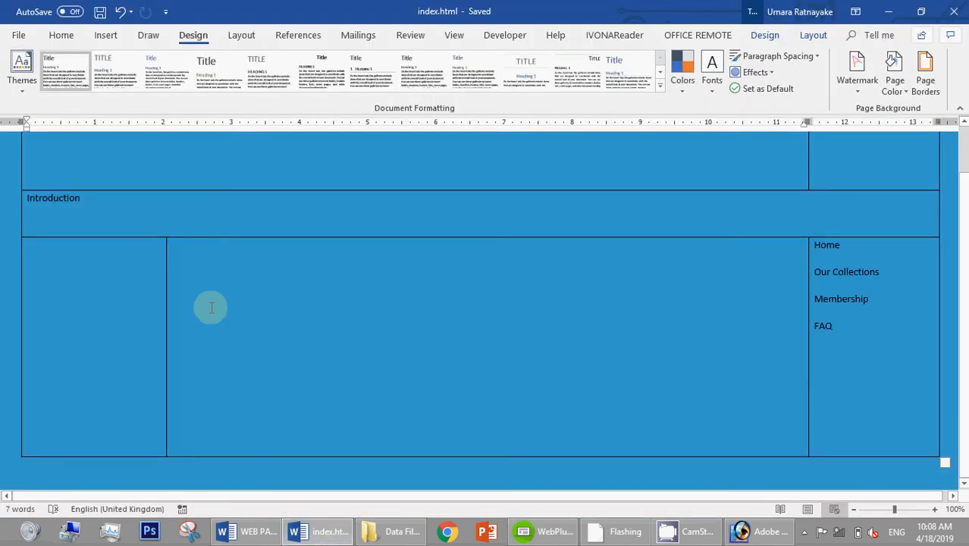
{"action": "left_click", "coordinate": [218, 252]}
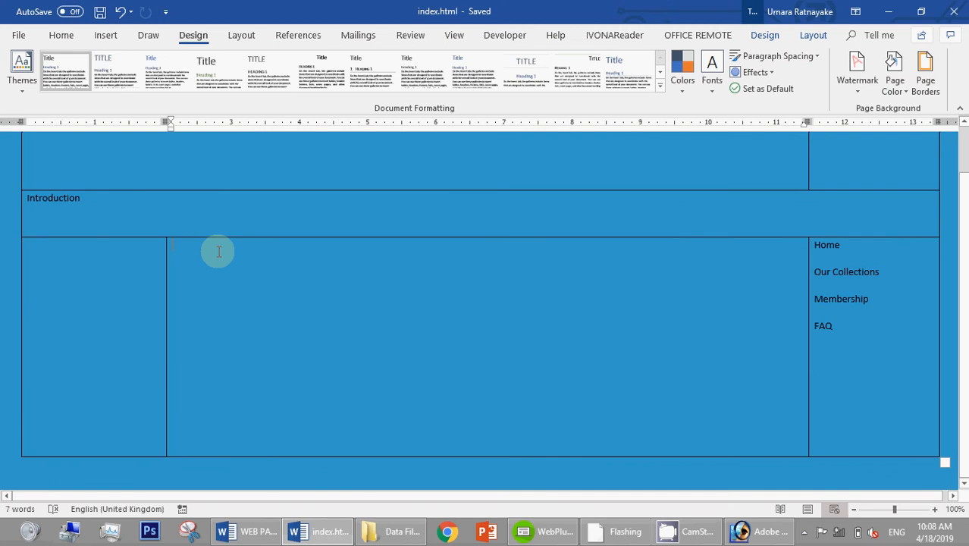
{"action": "key", "text": "ctrl+v"}
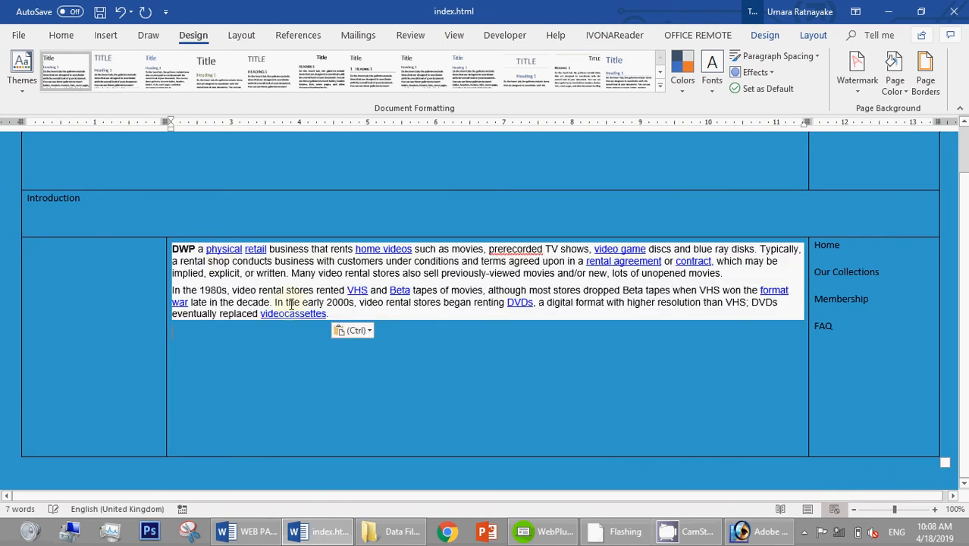
{"action": "left_click", "coordinate": [292, 370]}
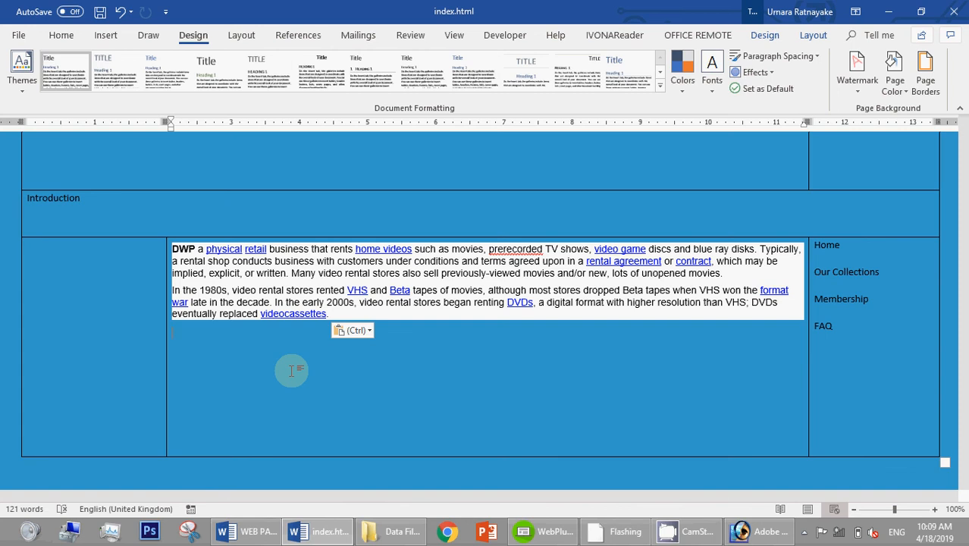
{"action": "key", "text": "ctrl+z"}
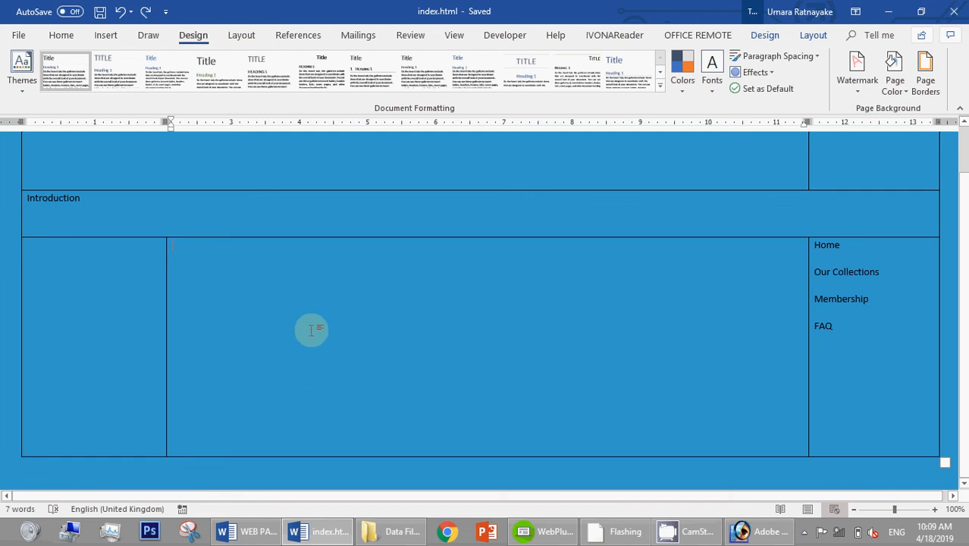
Paste the copied paragraphs as text only into the wide middle cell below Introduction
{"action": "left_click", "coordinate": [15, 39]}
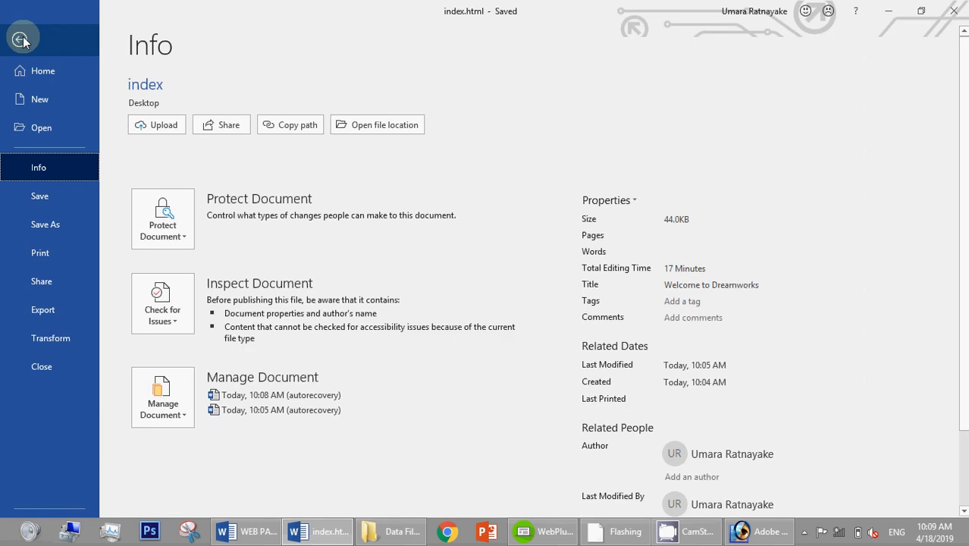
{"action": "left_click", "coordinate": [19, 37]}
{"action": "left_click", "coordinate": [70, 36]}
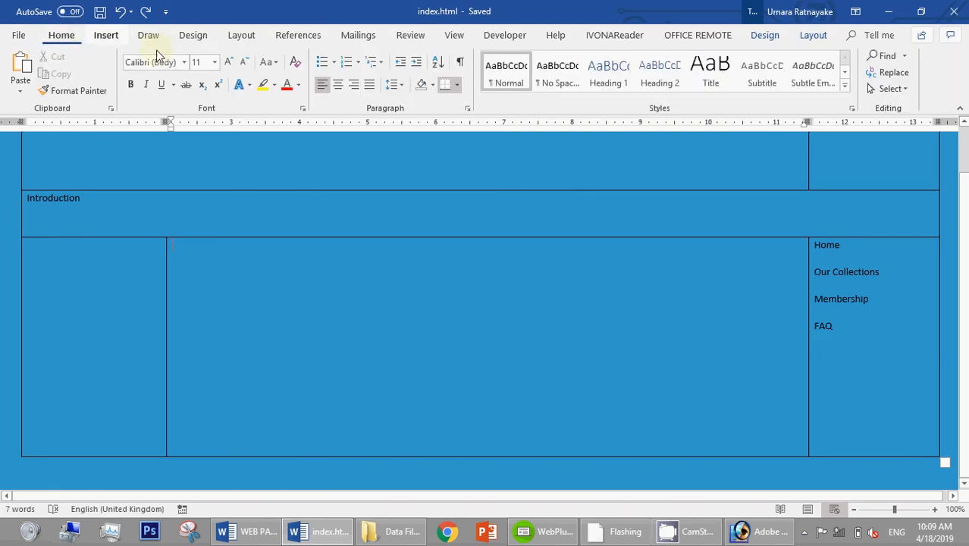
{"action": "left_click", "coordinate": [21, 91]}
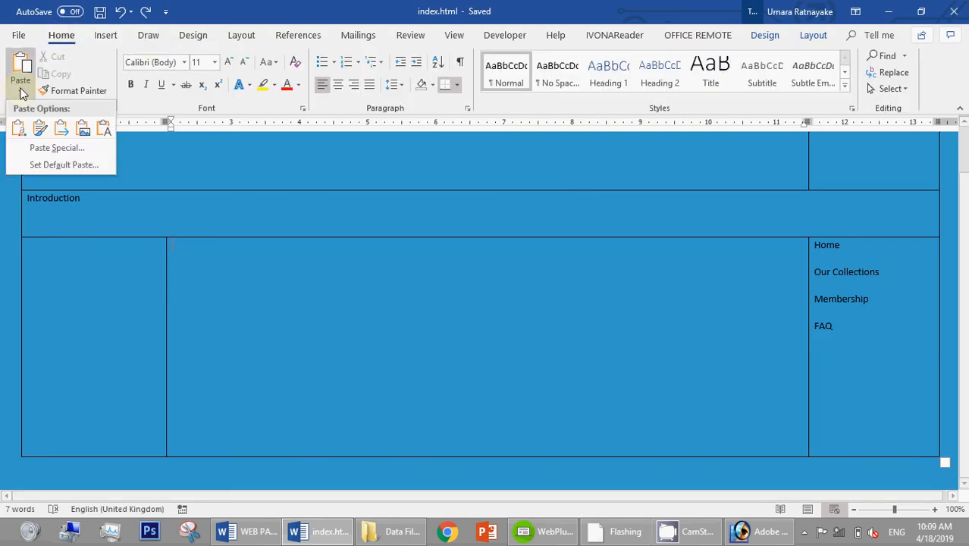
{"action": "left_click", "coordinate": [23, 92]}
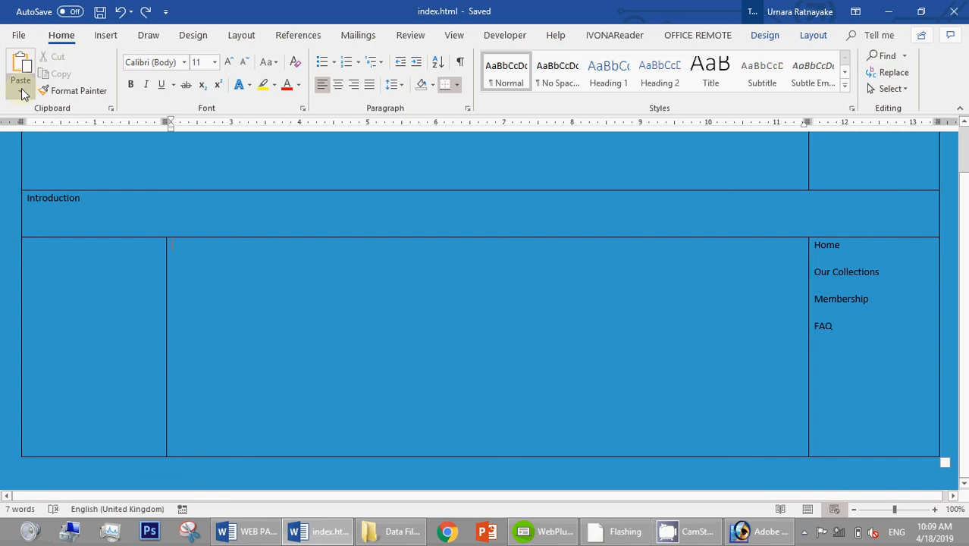
{"action": "right_click", "coordinate": [482, 295]}
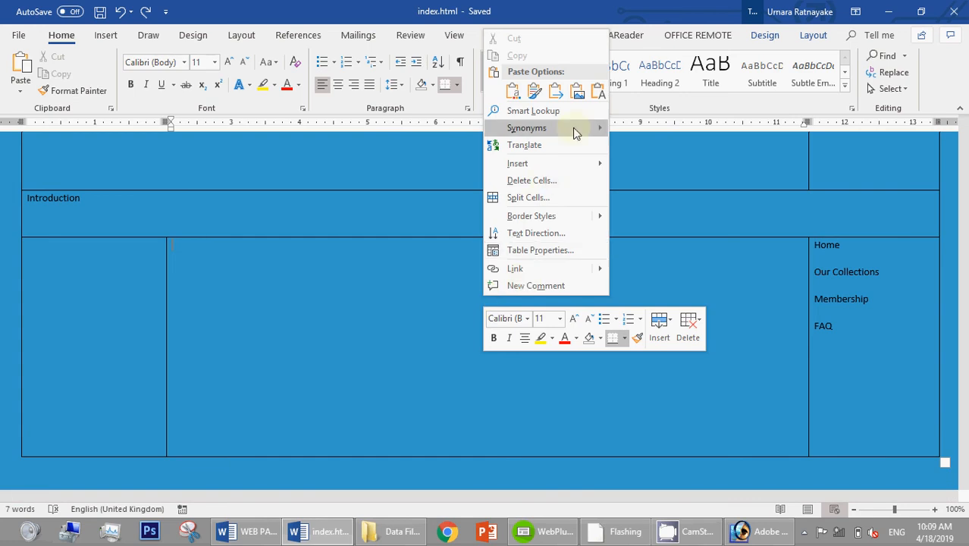
{"action": "left_click", "coordinate": [595, 95]}
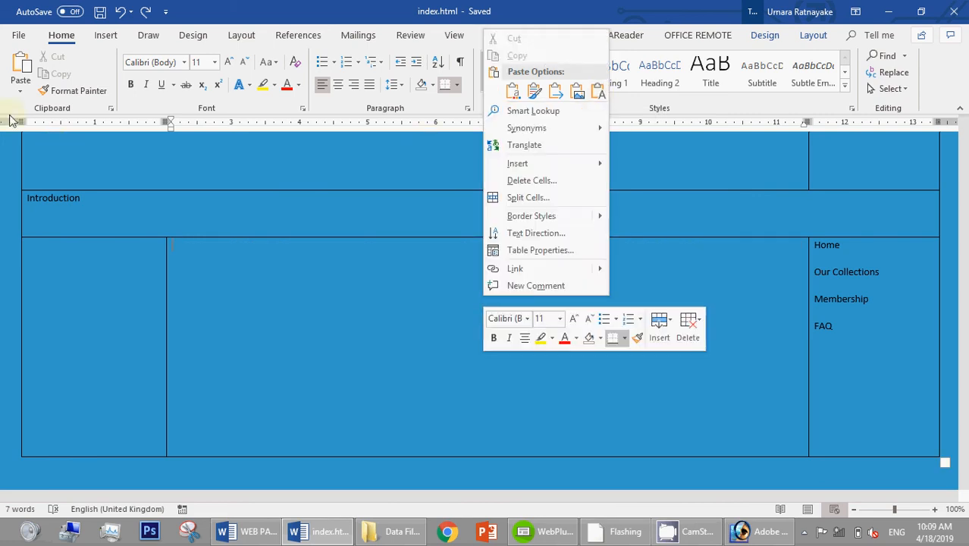
{"action": "key", "text": "Escape"}
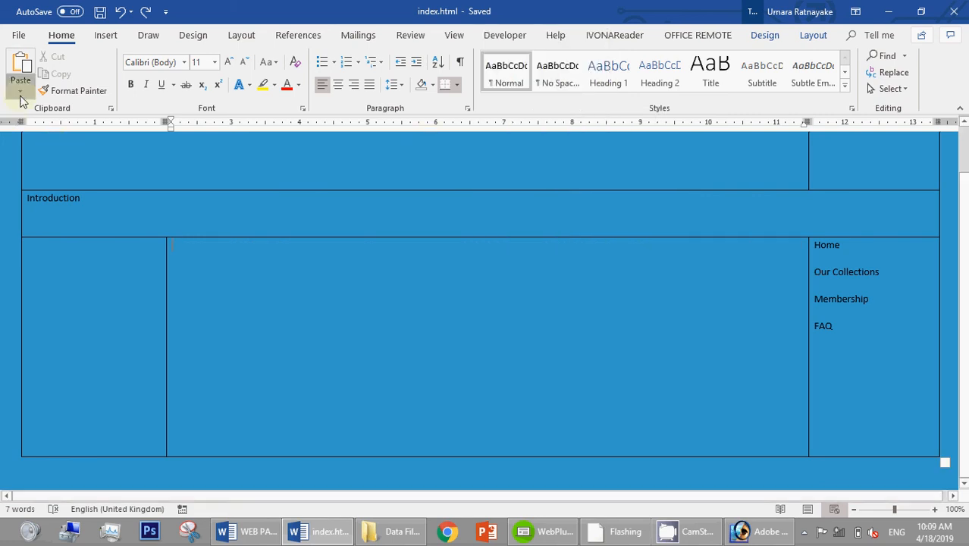
{"action": "left_click", "coordinate": [21, 97]}
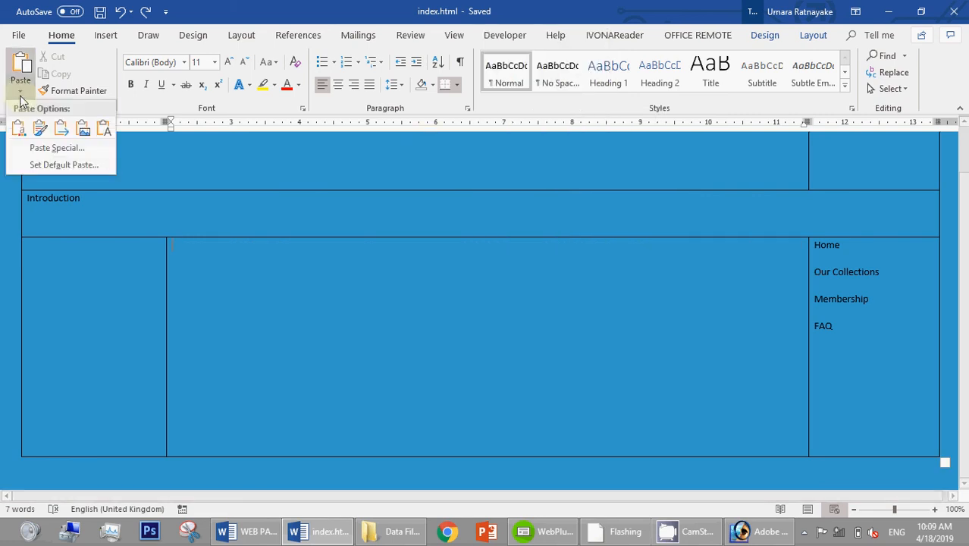
{"action": "left_click", "coordinate": [96, 128]}
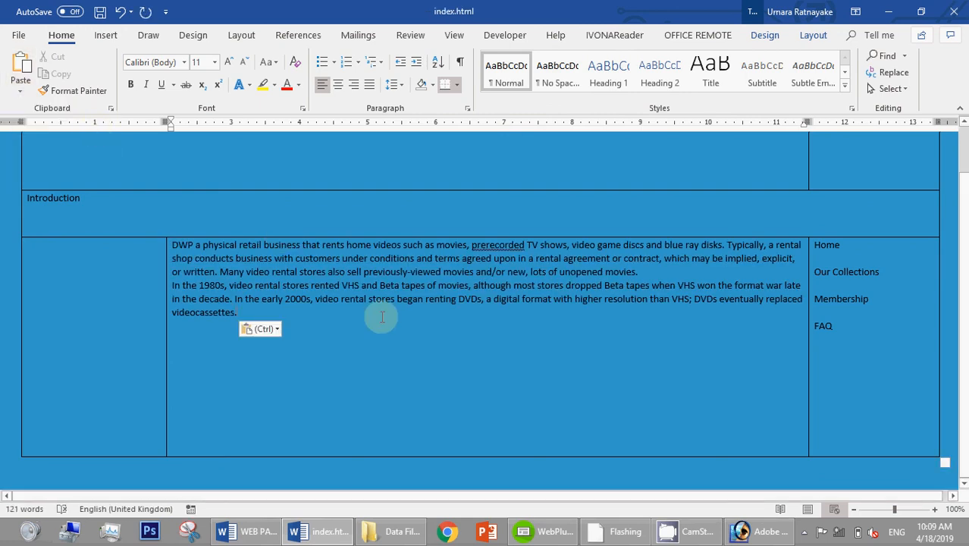
{"action": "left_click", "coordinate": [805, 533]}
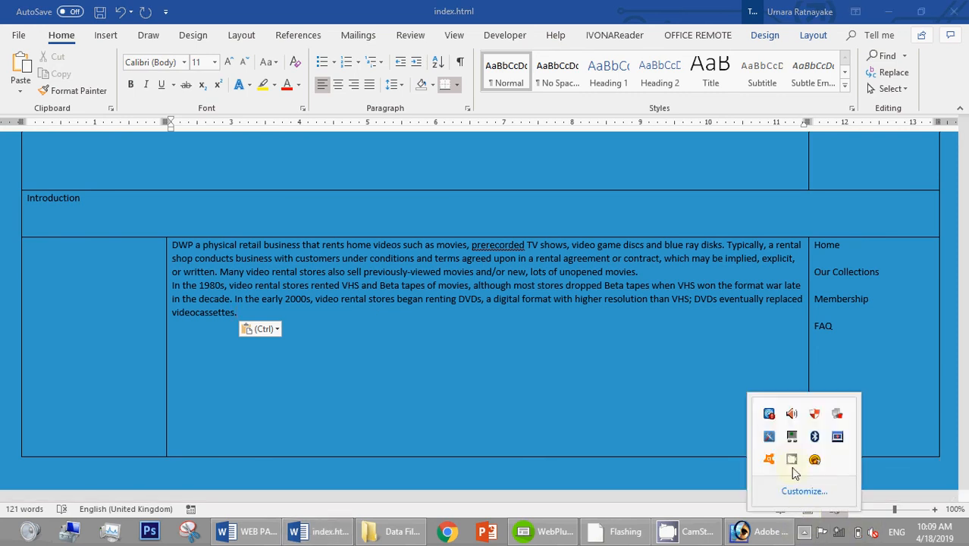
{"action": "left_click", "coordinate": [791, 459]}
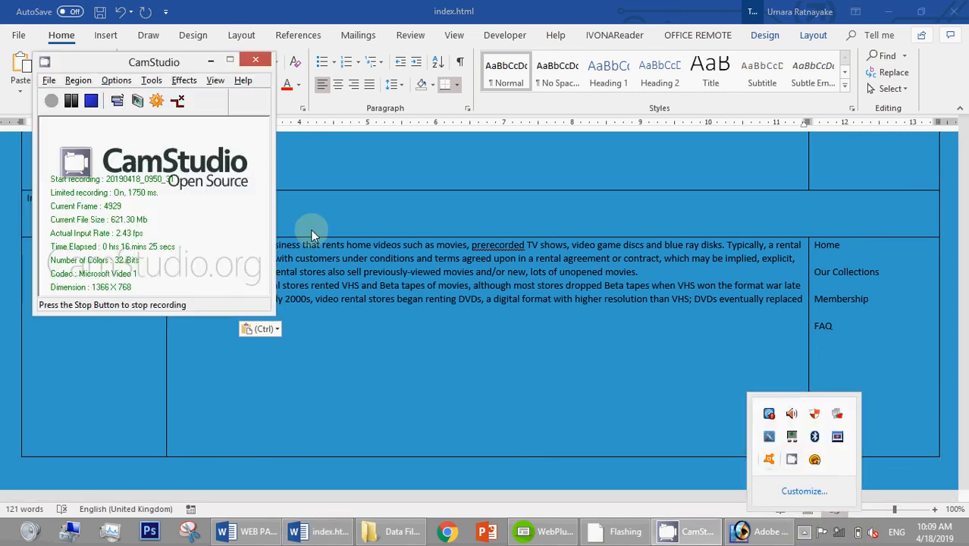
{"action": "left_click", "coordinate": [71, 100]}
{"action": "left_click", "coordinate": [50, 101]}
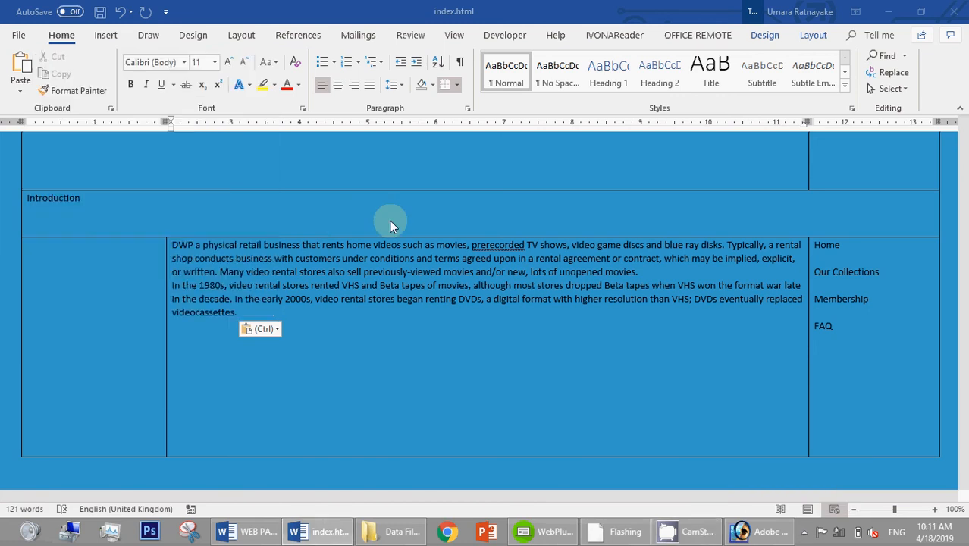
{"action": "left_click", "coordinate": [391, 272]}
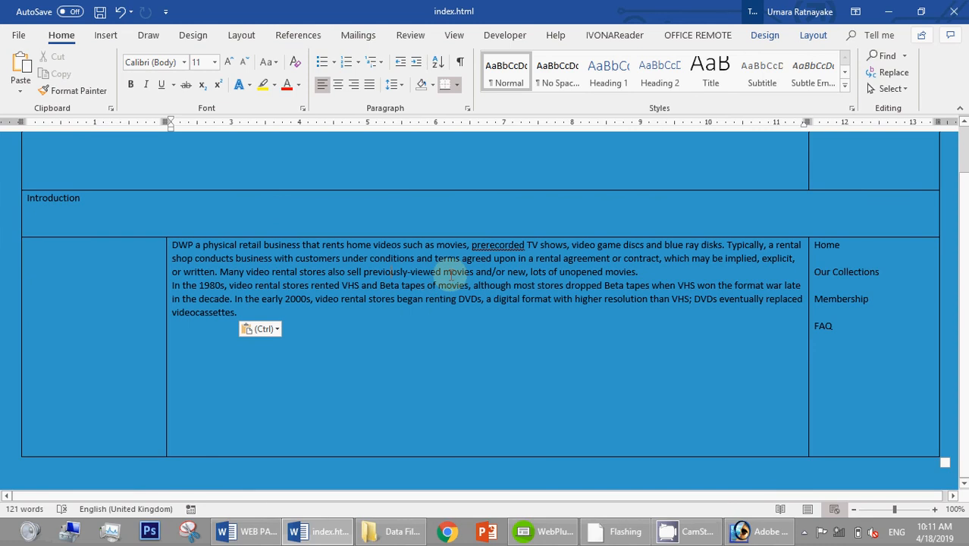
{"action": "key", "text": "ctrl"}
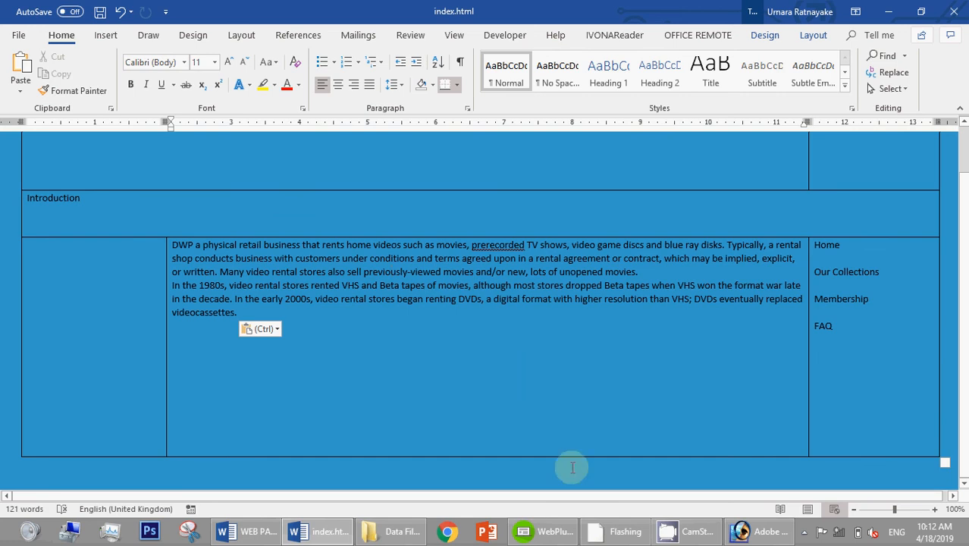
Switch to WebPlus, draw a text frame about 837 by 177 pix below Introduction, and paste the copied paragraphs into it as unformatted text
{"action": "left_click", "coordinate": [545, 531]}
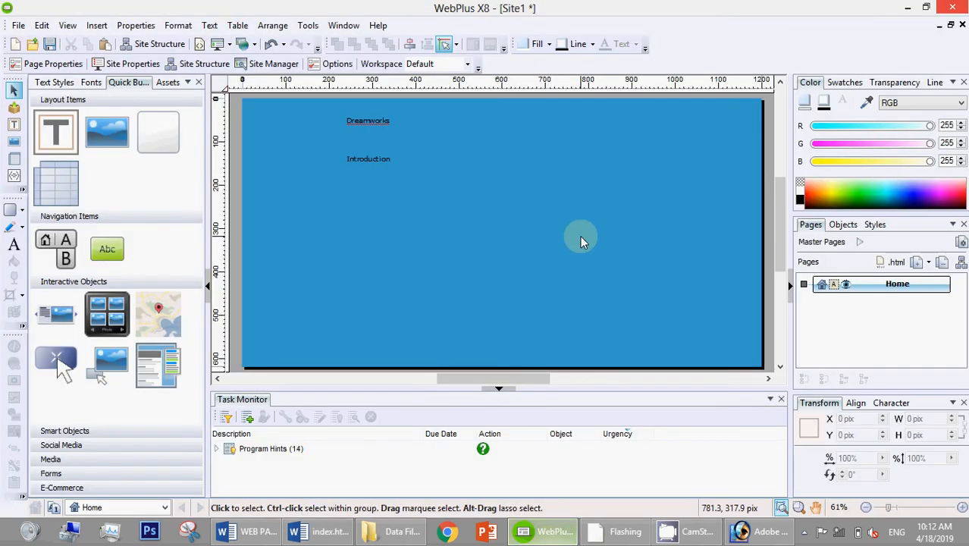
{"action": "left_click", "coordinate": [56, 132]}
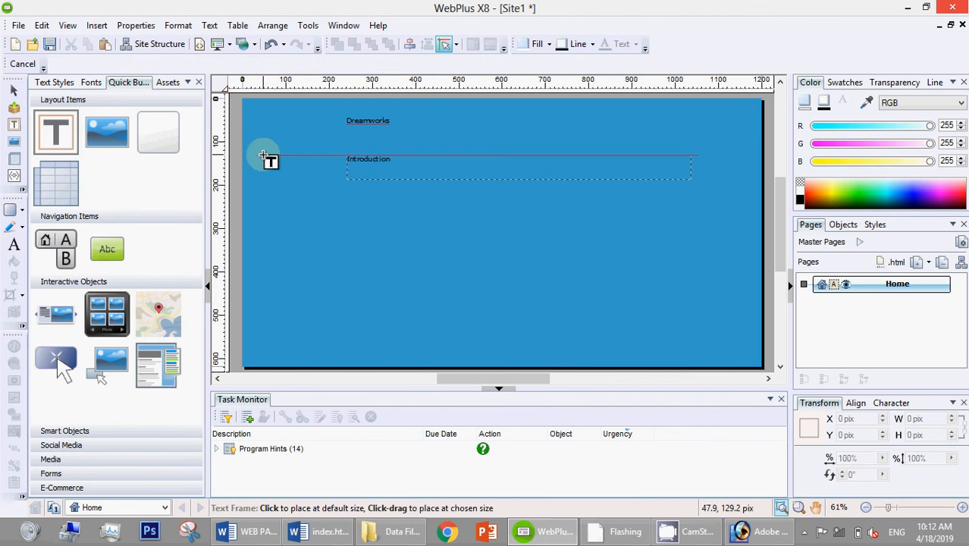
{"action": "left_click_drag", "start_coordinate": [346, 202], "coordinate": [711, 277]}
{"action": "left_click", "coordinate": [42, 26]}
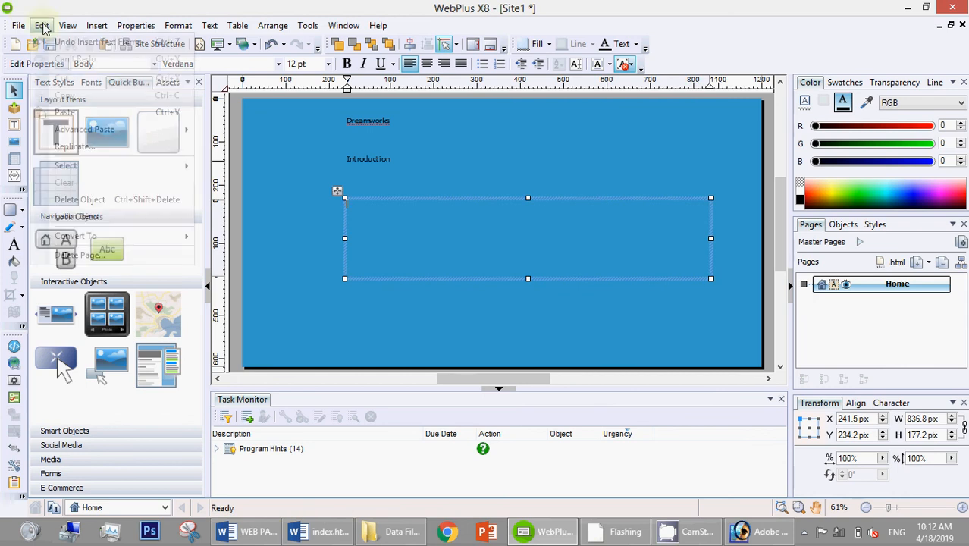
{"action": "mouse_move", "coordinate": [137, 134]}
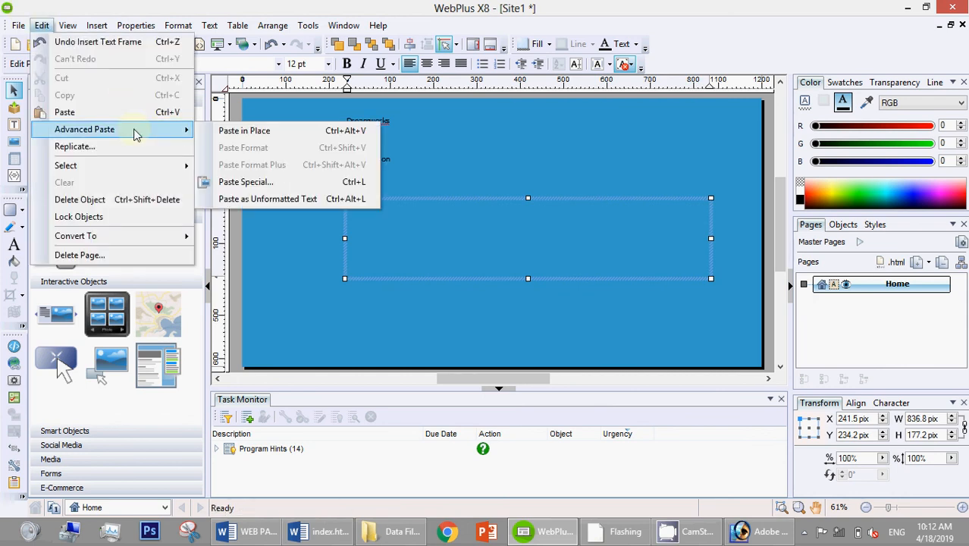
{"action": "left_click", "coordinate": [262, 199]}
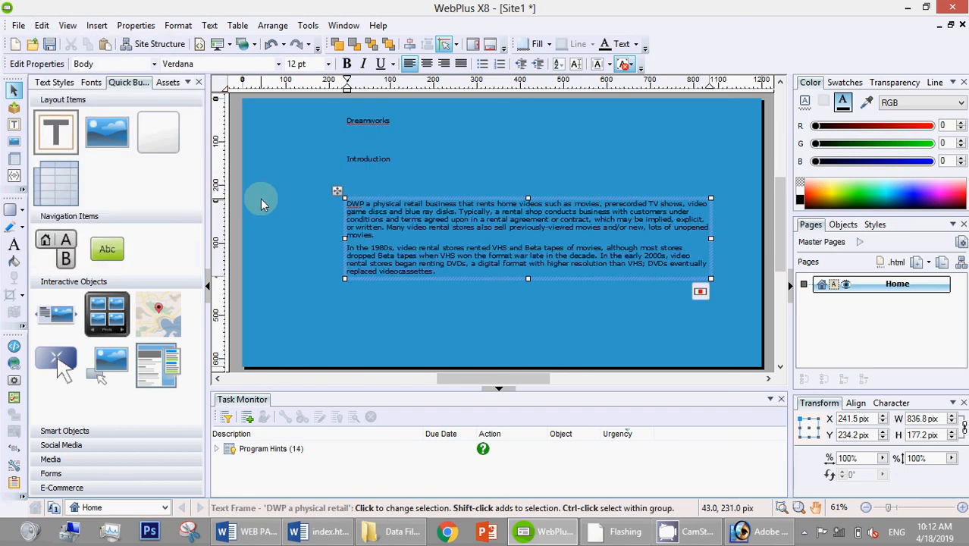
Enlarge the text frame holding the two paragraphs to about 852 by 240 pix and deselect it
{"action": "left_click", "coordinate": [457, 358]}
{"action": "left_click", "coordinate": [671, 223]}
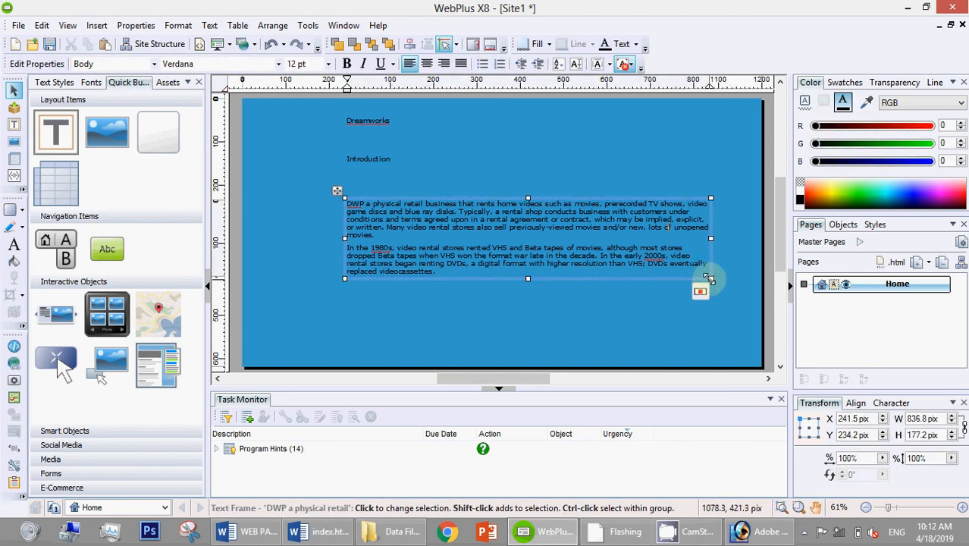
{"action": "left_click_drag", "start_coordinate": [710, 279], "coordinate": [716, 304]}
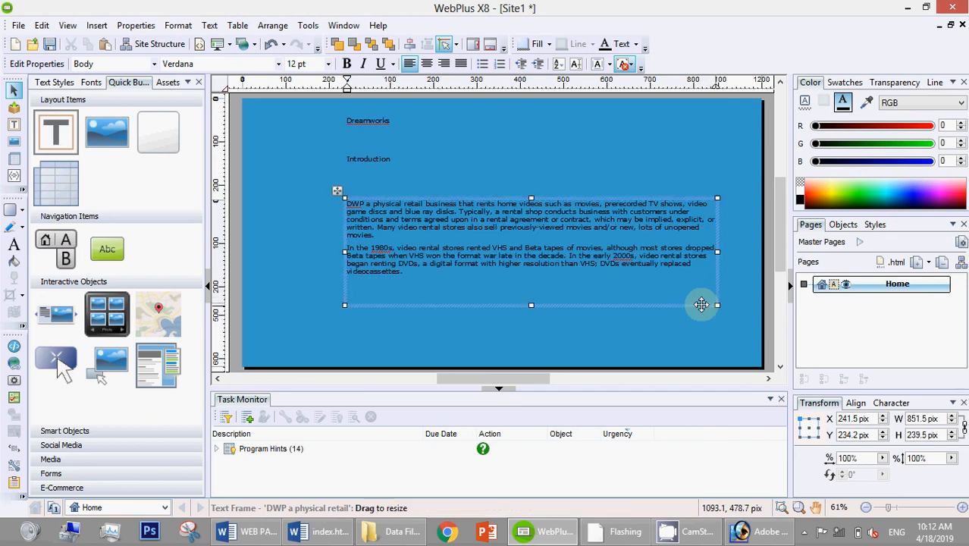
{"action": "left_click", "coordinate": [740, 219]}
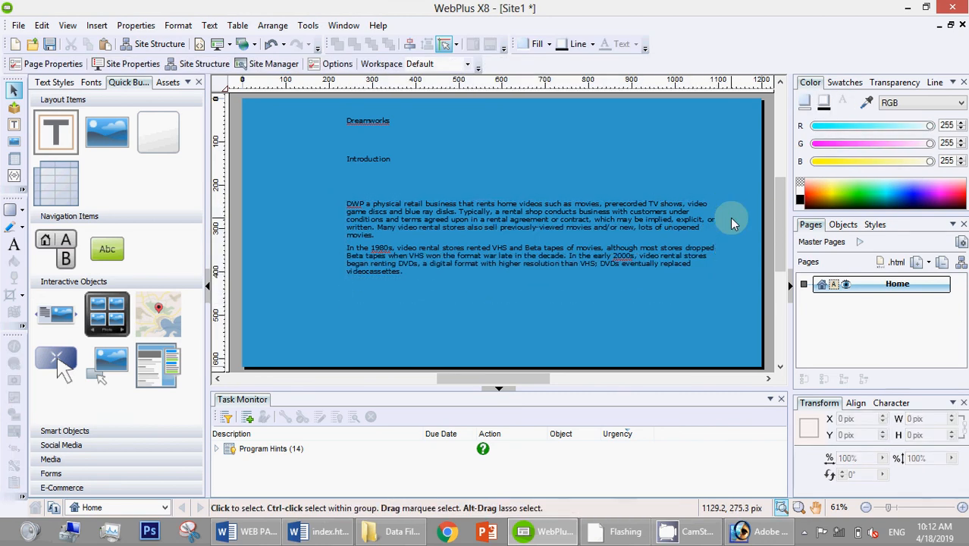
Compare the introduction paragraphs in Word's index.html with those on the WebPlus Home page, ending in Word
{"action": "key", "text": "alt+Tab"}
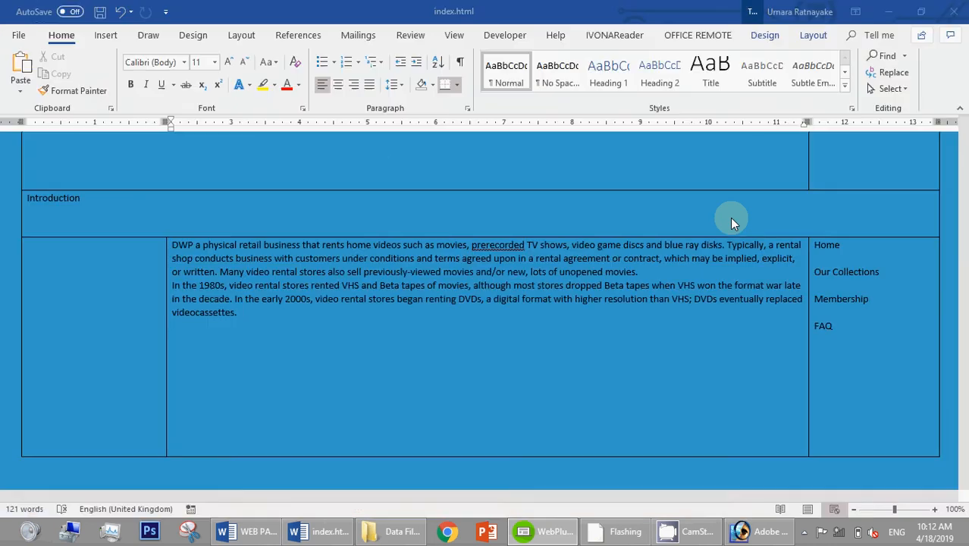
{"action": "key", "text": "alt+Tab"}
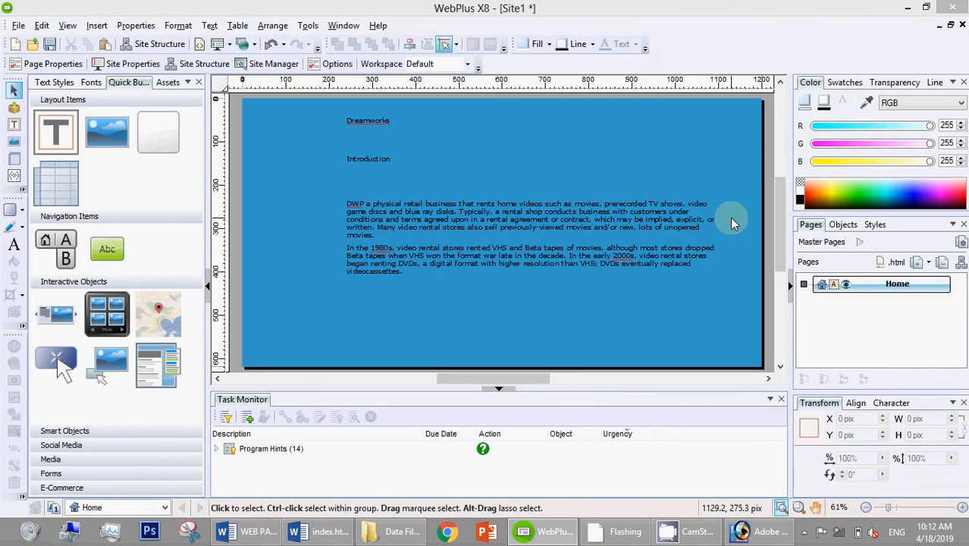
{"action": "key", "text": "alt+Tab"}
{"action": "key", "text": "alt+Tab"}
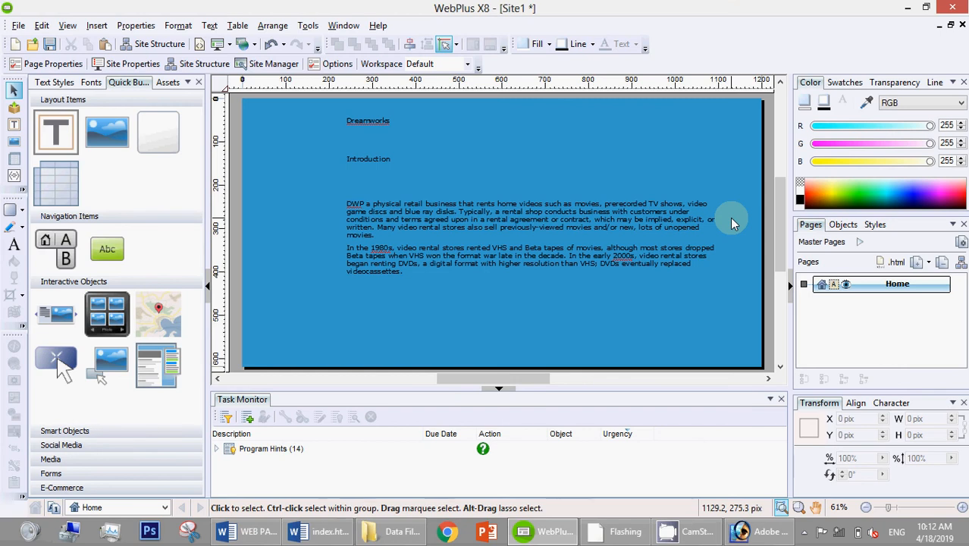
{"action": "key", "text": "alt+Tab"}
{"action": "key", "text": "alt+Tab"}
{"action": "key", "text": "alt+Tab"}
{"action": "key", "text": "alt+Tab"}
{"action": "key", "text": "alt+Tab"}
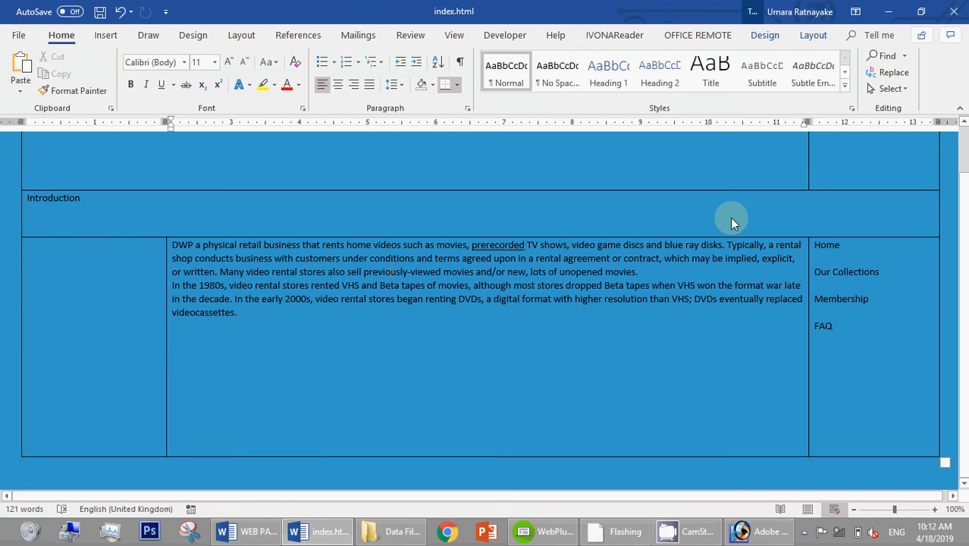
{"action": "key", "text": "alt+Tab"}
{"action": "key", "text": "alt+Tab"}
Save index.html in Word, then open the file from the desktop in Chrome to check the page and close the browser
{"action": "left_click", "coordinate": [99, 12]}
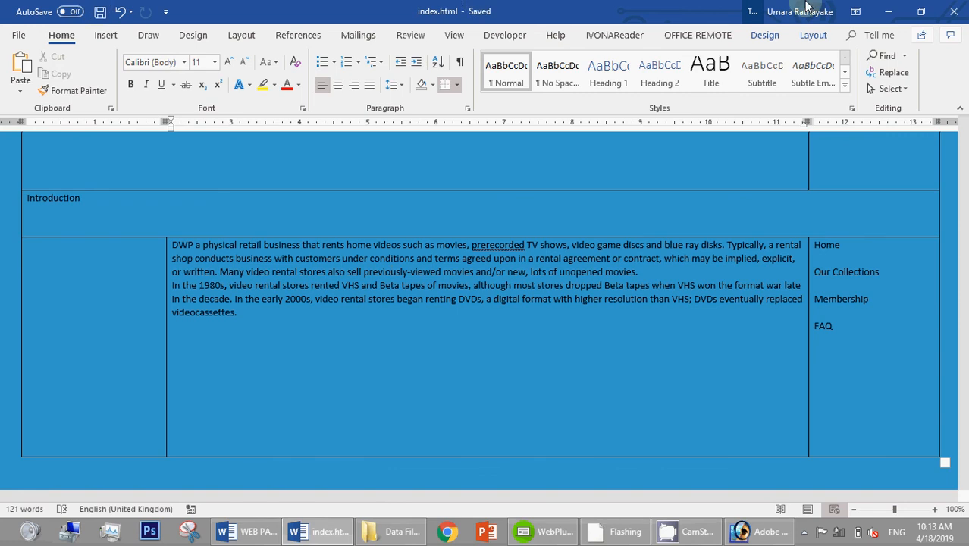
{"action": "left_click", "coordinate": [887, 12]}
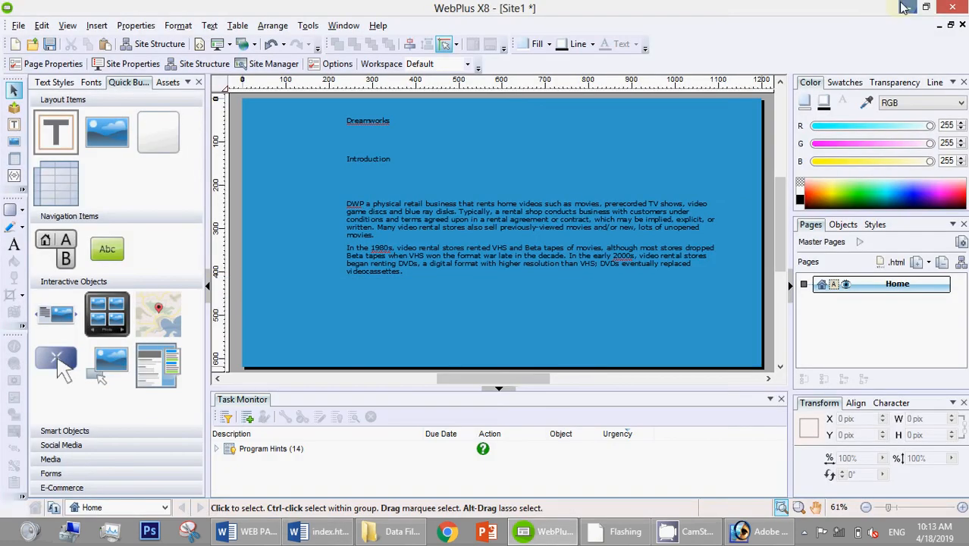
{"action": "left_click", "coordinate": [904, 8]}
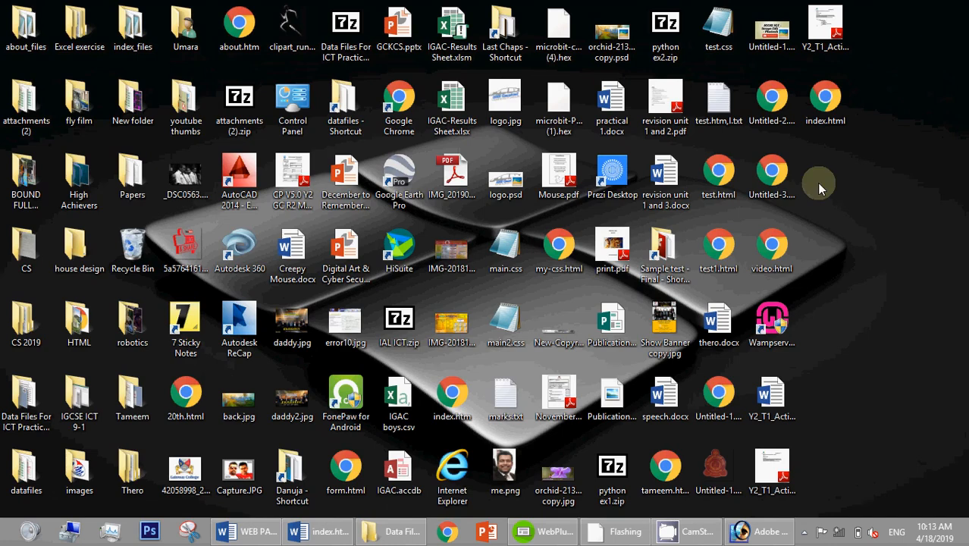
{"action": "double_click", "coordinate": [826, 110]}
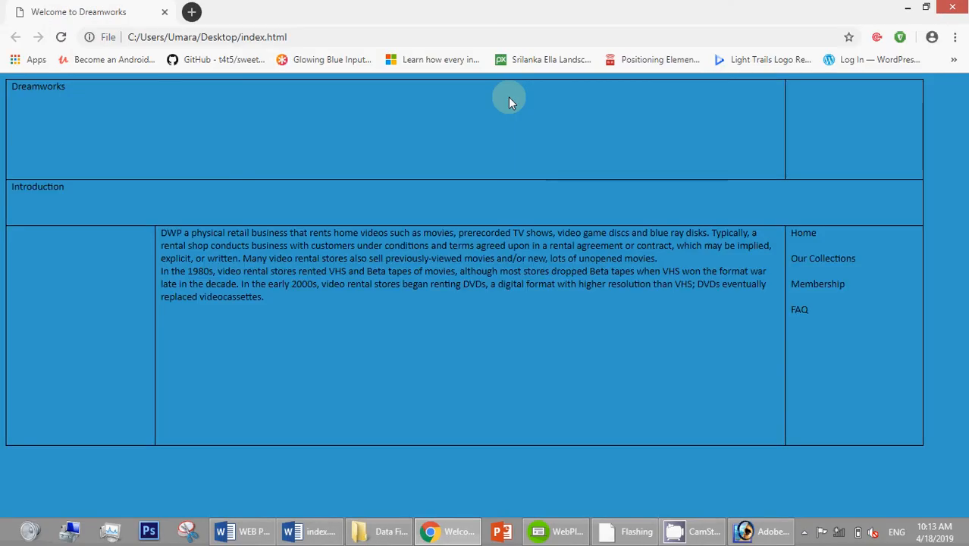
{"action": "left_click", "coordinate": [953, 7]}
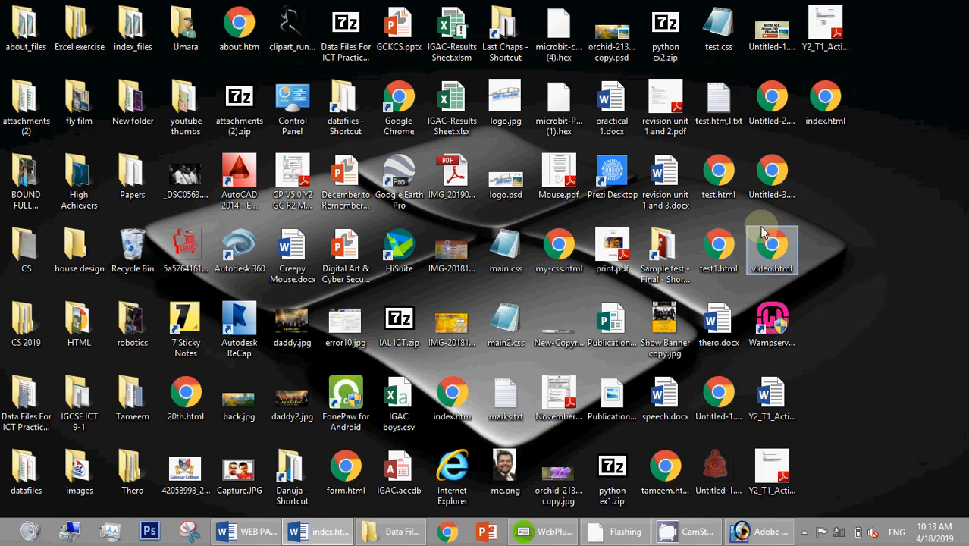
Switch to WebPlus, preview the Home page with the added paragraphs in Google Chrome, and close the preview
{"action": "left_click", "coordinate": [545, 531]}
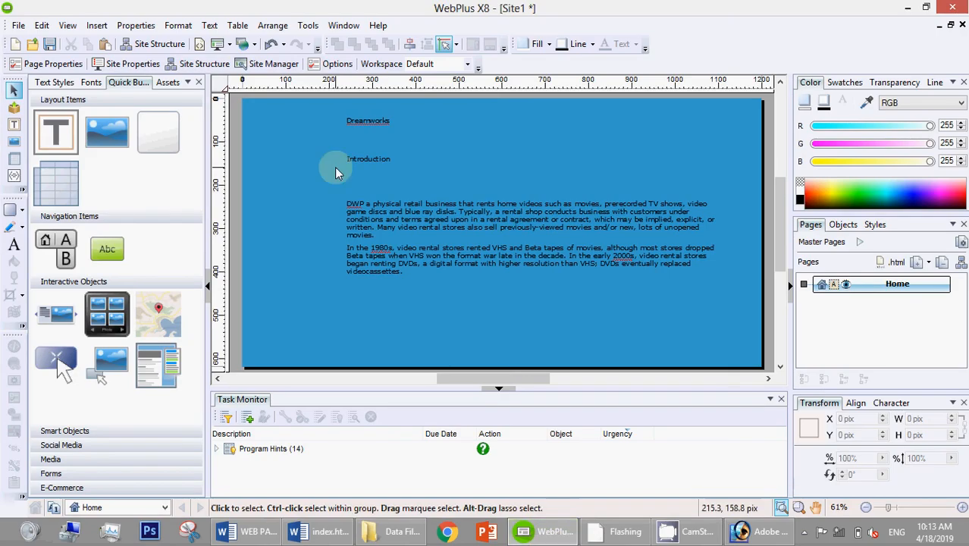
{"action": "left_click", "coordinate": [229, 44]}
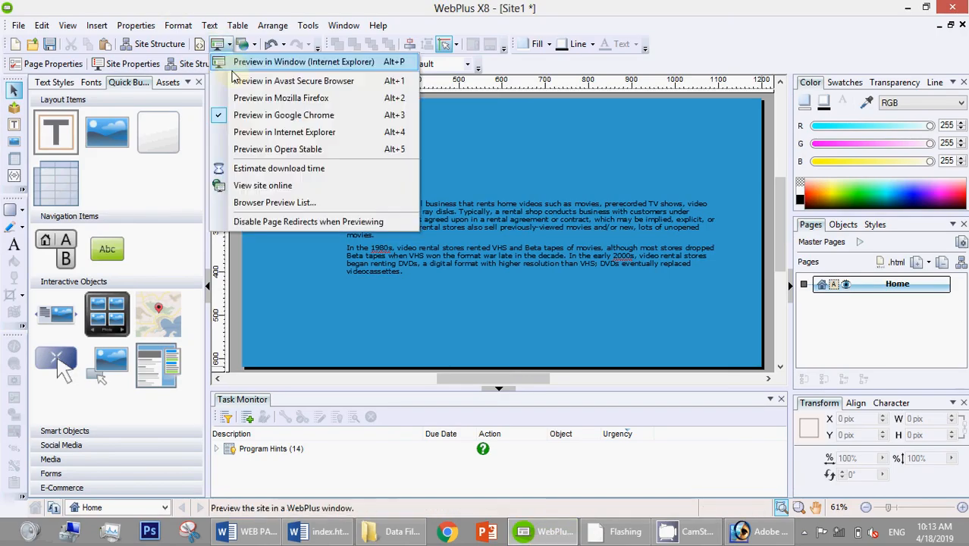
{"action": "left_click", "coordinate": [237, 116]}
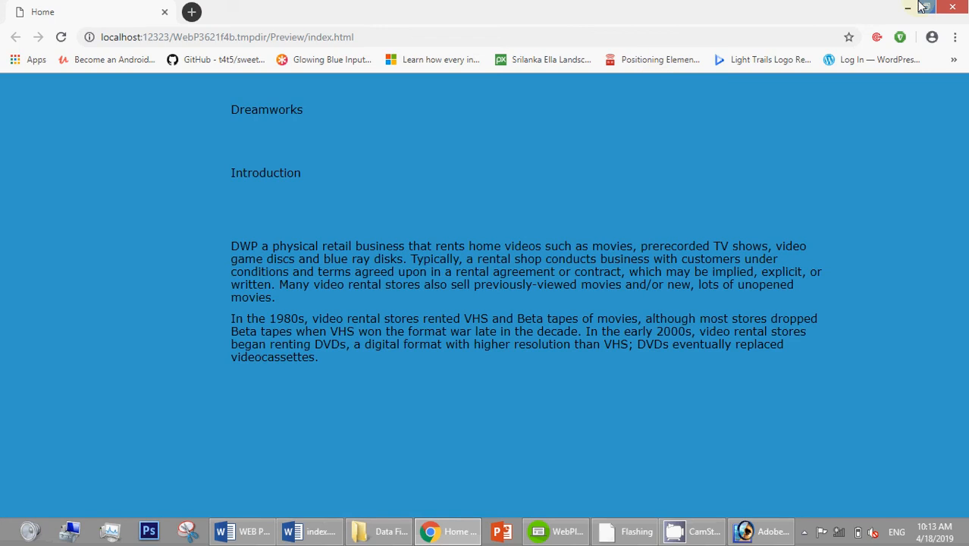
{"action": "left_click", "coordinate": [953, 6]}
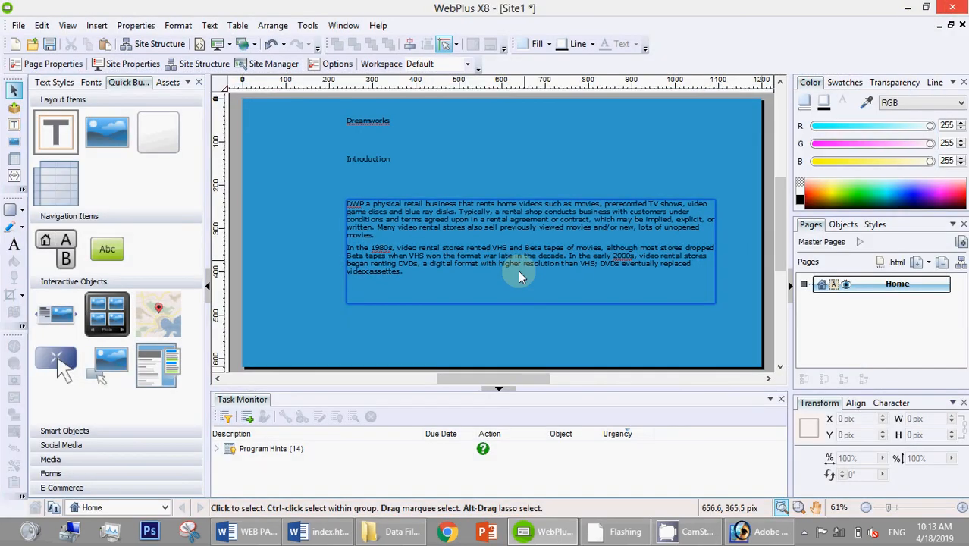
Preview the Home page in Mozilla Firefox and close the preview
{"action": "left_click", "coordinate": [595, 118]}
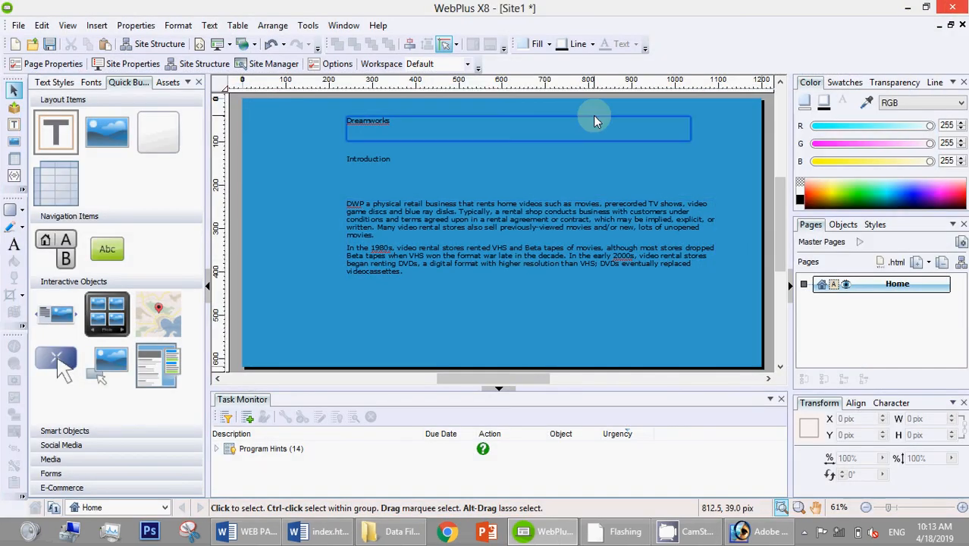
{"action": "key", "text": "Escape"}
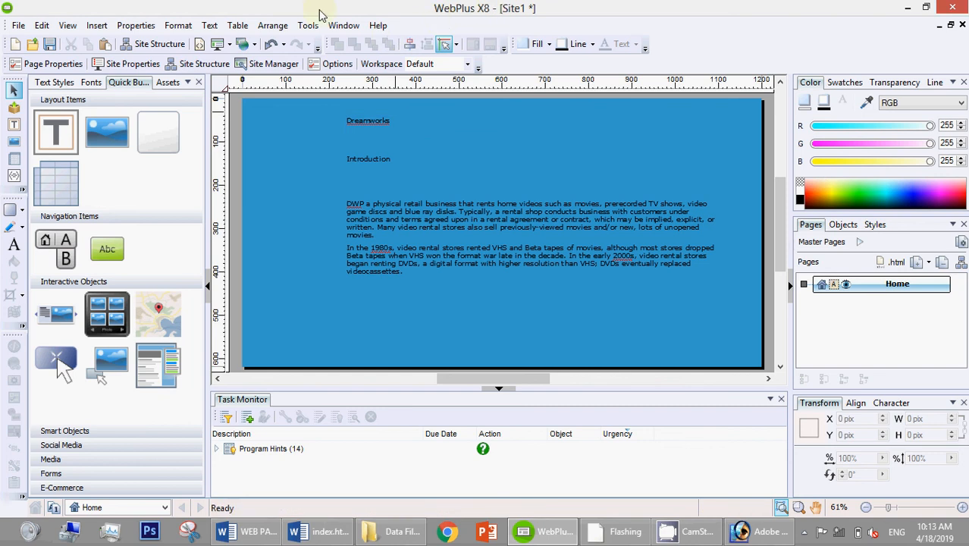
{"action": "left_click", "coordinate": [229, 44]}
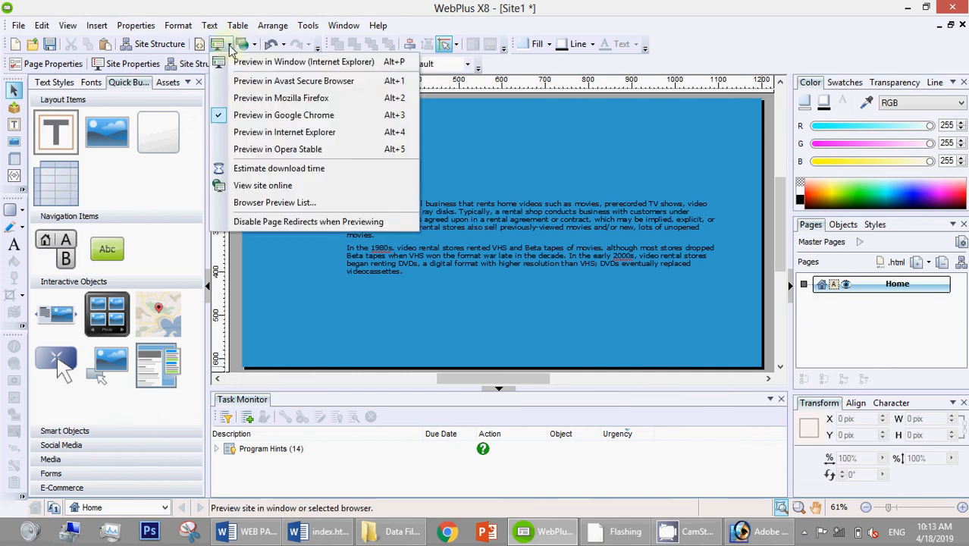
{"action": "left_click", "coordinate": [298, 98]}
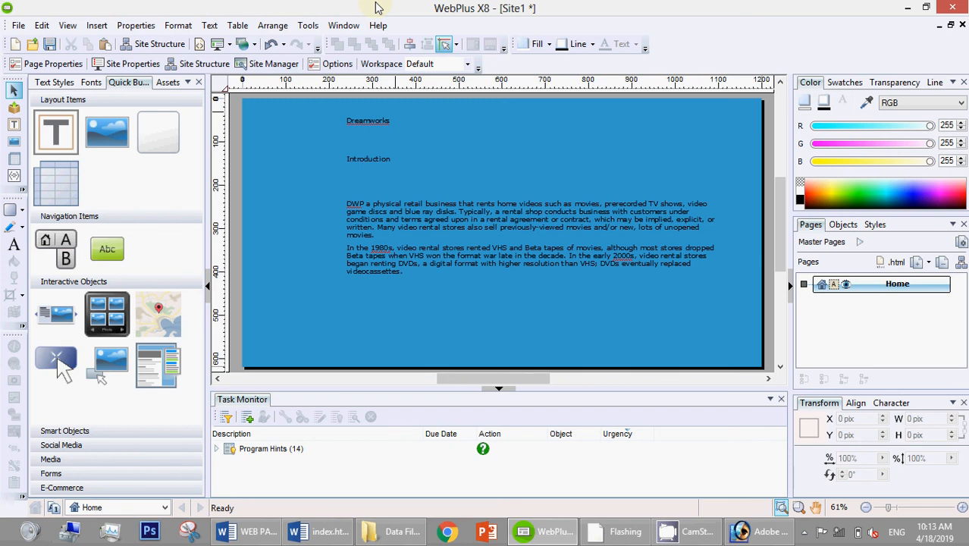
Switch to index.html in Word and review the page down to its Home, Our Collections, Membership and FAQ entries
{"action": "left_click", "coordinate": [320, 532]}
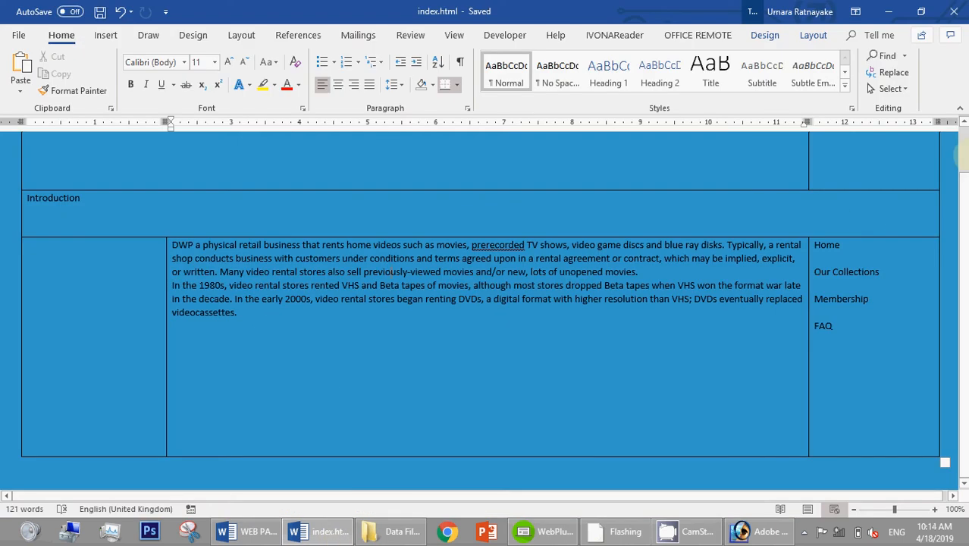
{"action": "scroll", "coordinate": [965, 136], "scroll_direction": "up", "scroll_amount": 1}
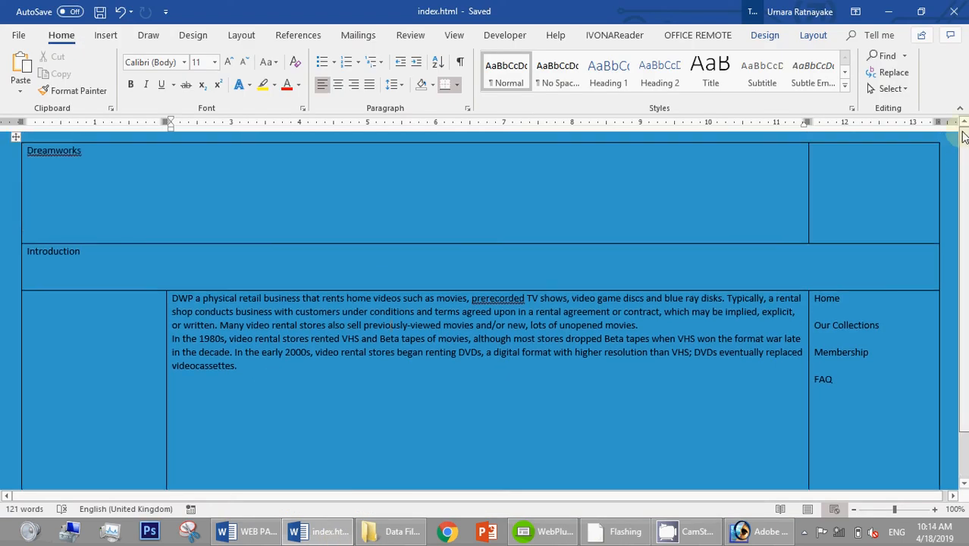
{"action": "left_click_drag", "start_coordinate": [965, 137], "coordinate": [968, 182]}
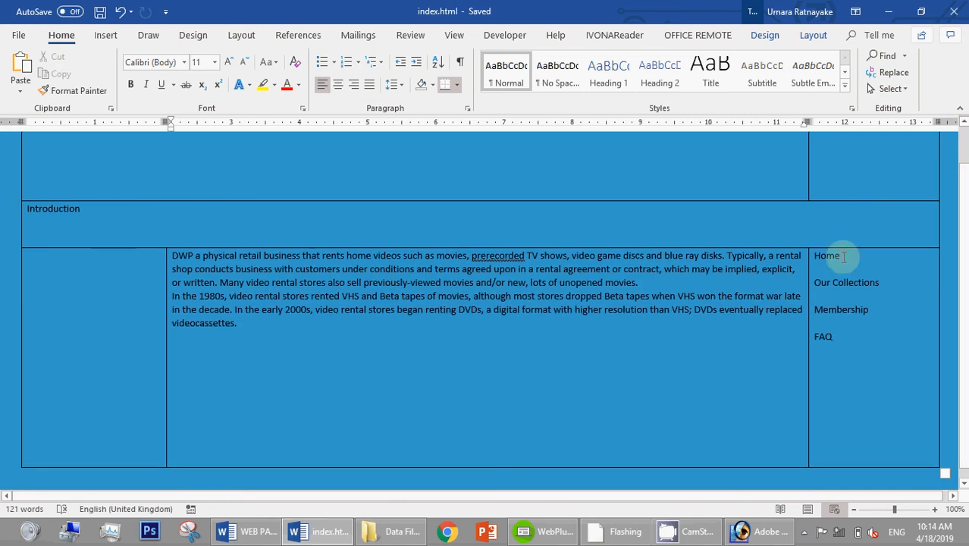
{"action": "left_click_drag", "start_coordinate": [843, 257], "coordinate": [818, 256]}
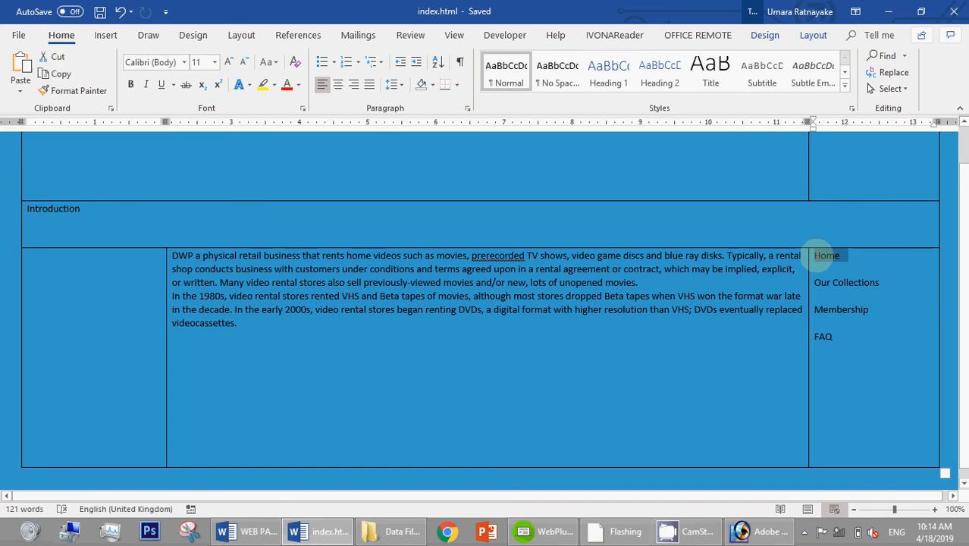
{"action": "key", "text": "ctrl+k"}
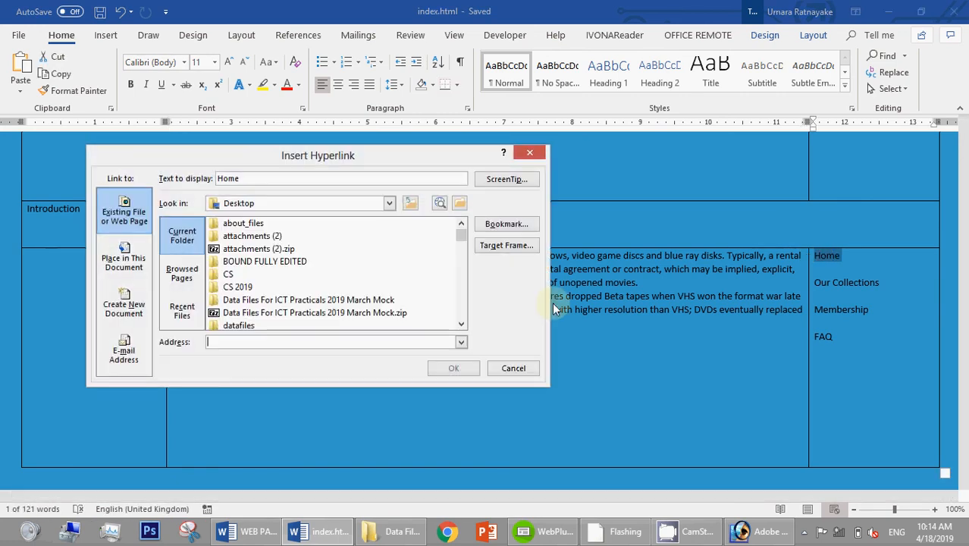
{"action": "left_click", "coordinate": [535, 154]}
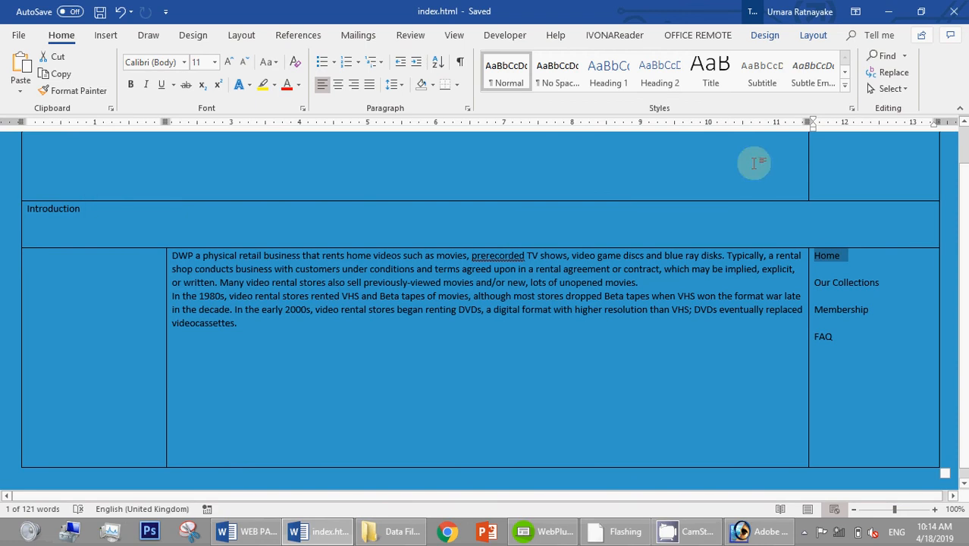
{"action": "left_click", "coordinate": [838, 263]}
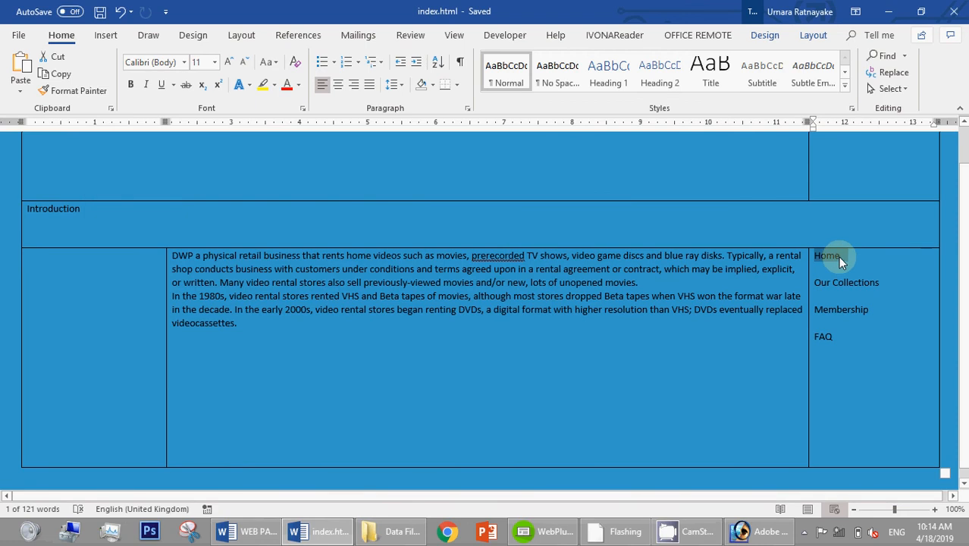
{"action": "right_click", "coordinate": [839, 259]}
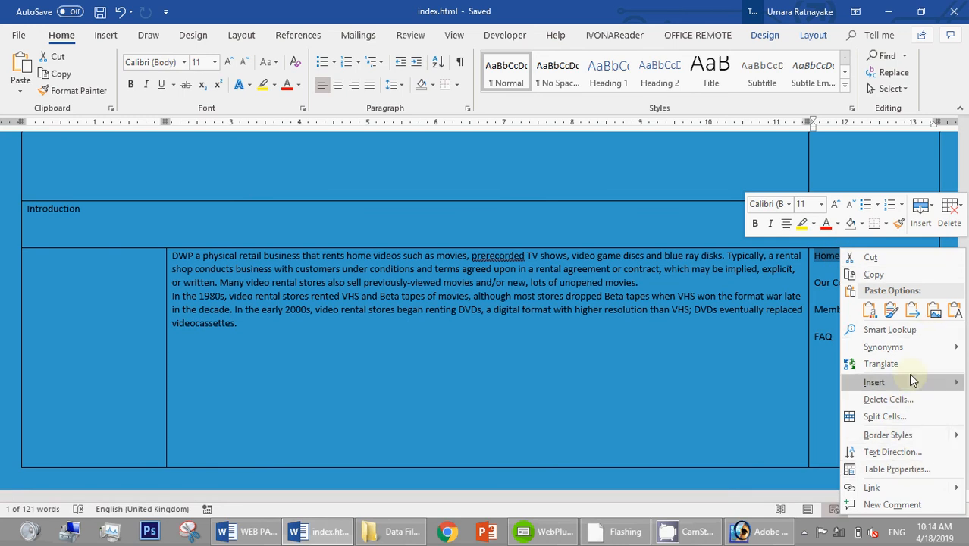
{"action": "mouse_move", "coordinate": [913, 380]}
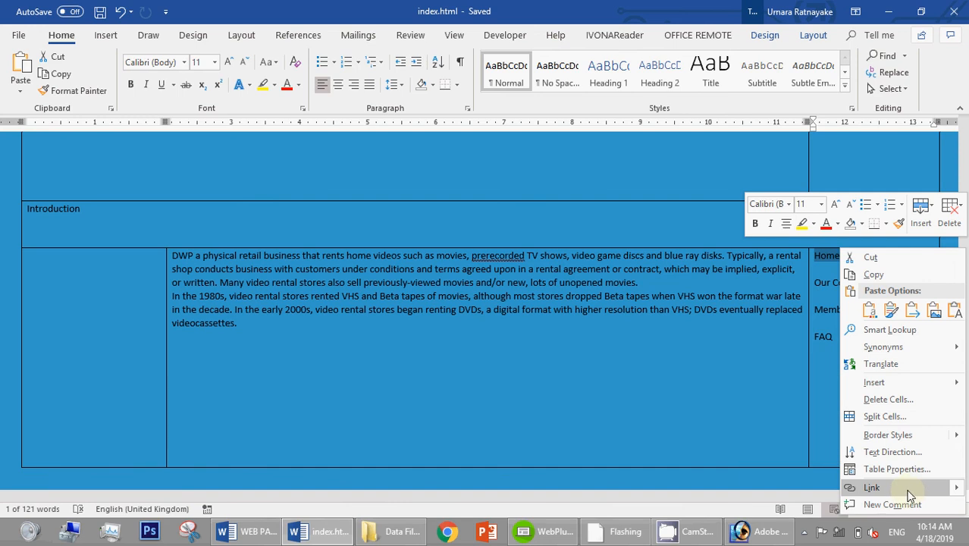
{"action": "left_click", "coordinate": [702, 289]}
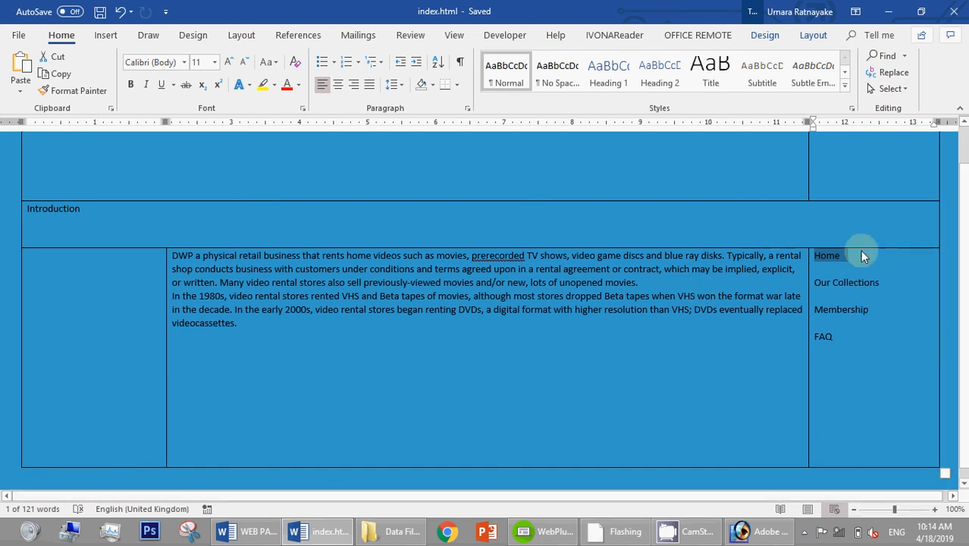
{"action": "left_click", "coordinate": [840, 257]}
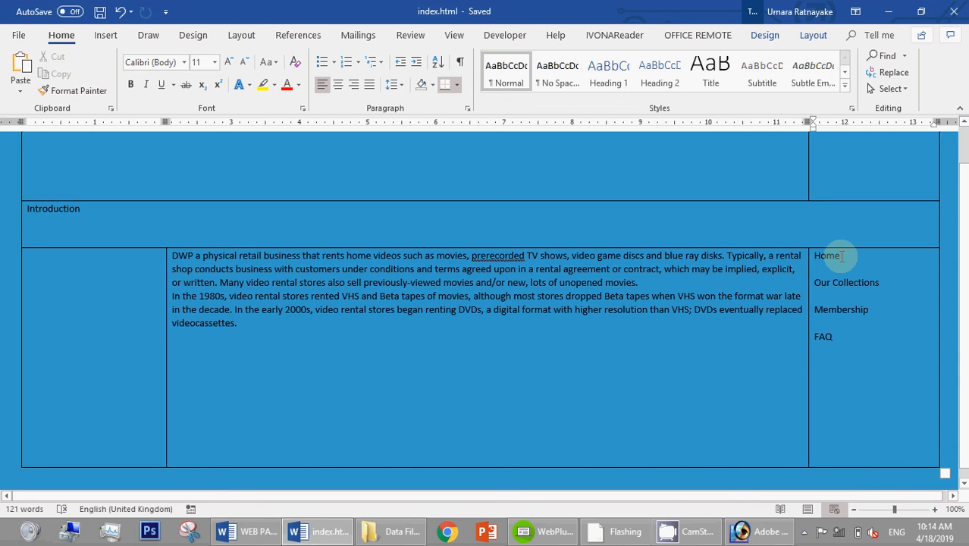
Insert a hyperlink on the word Home in the navigation cell with the address index.html
{"action": "double_click", "coordinate": [823, 256]}
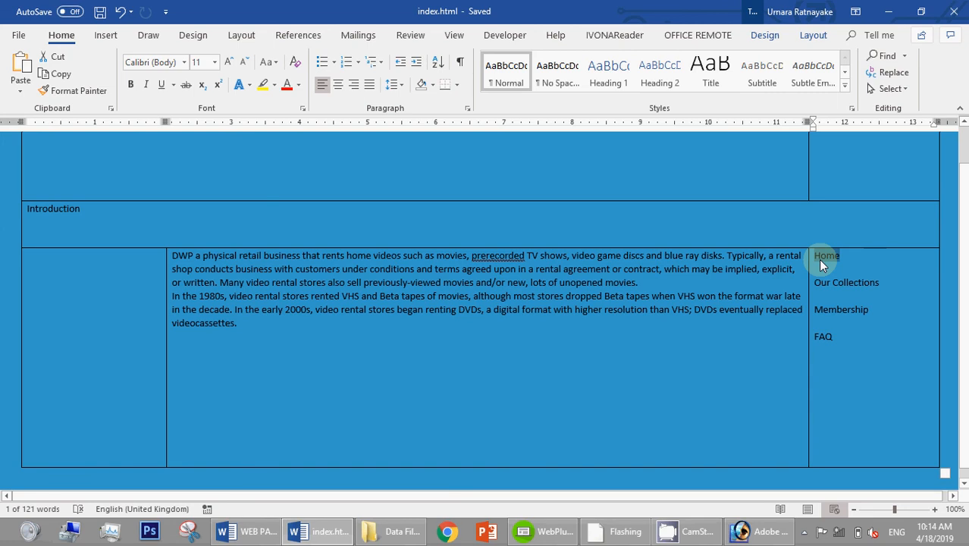
{"action": "key", "text": "ctrl+k"}
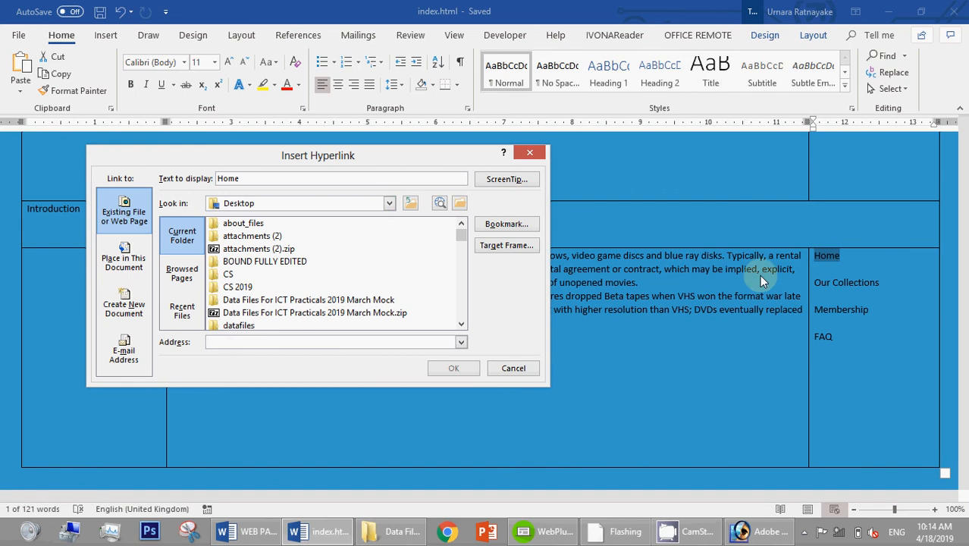
{"action": "type", "text": "inde"}
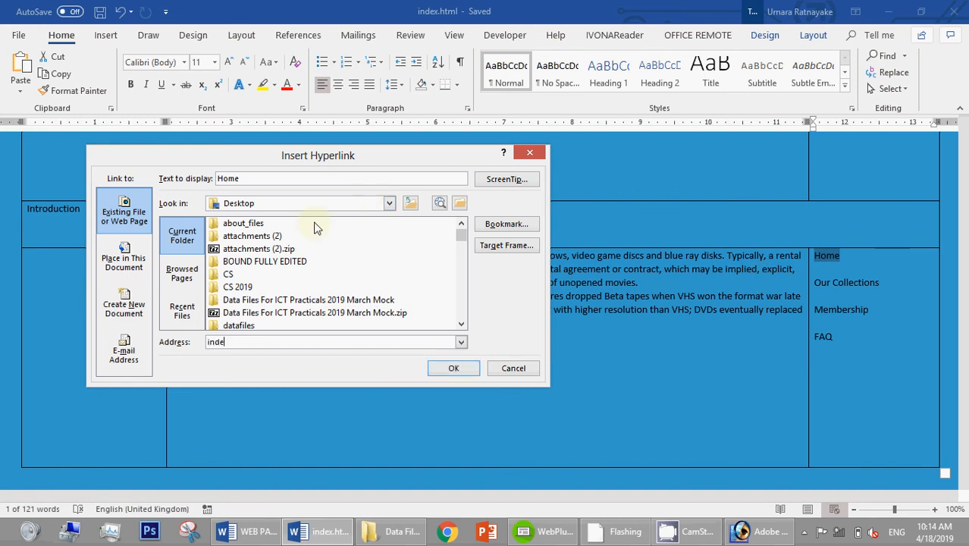
{"action": "type", "text": "x.html"}
{"action": "key", "text": "Return"}
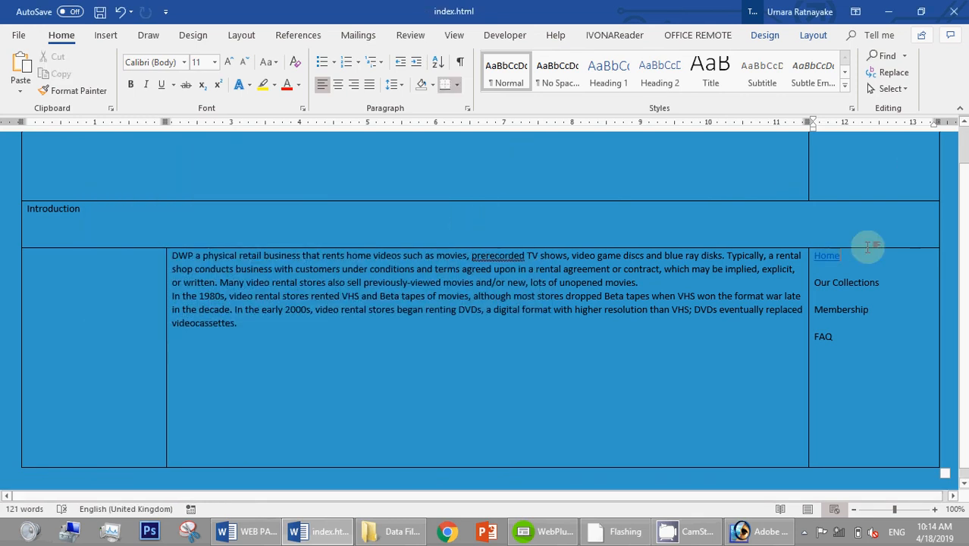
Insert a hyperlink on the Our Collections text in the navigation cell with the address collections.html
{"action": "left_click_drag", "start_coordinate": [883, 282], "coordinate": [815, 283]}
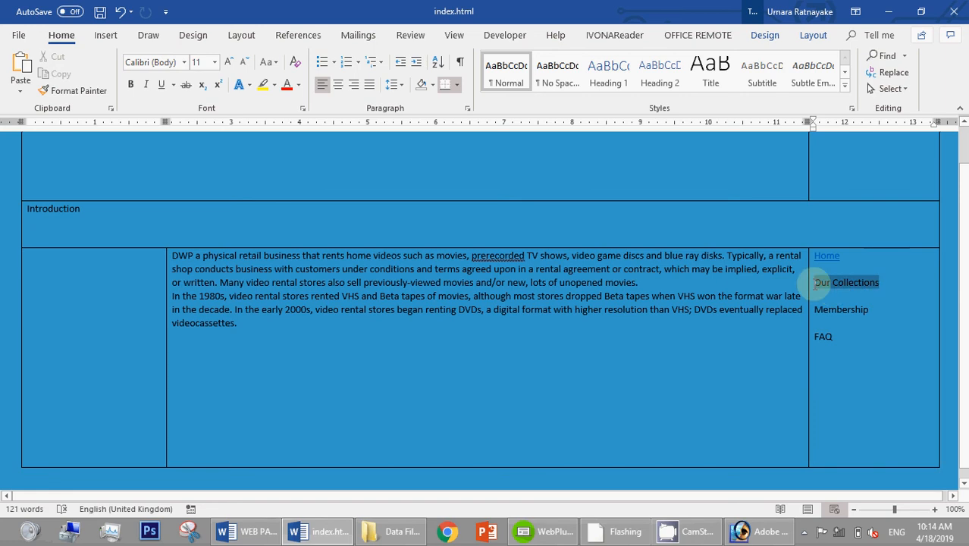
{"action": "key", "text": "ctrl+k"}
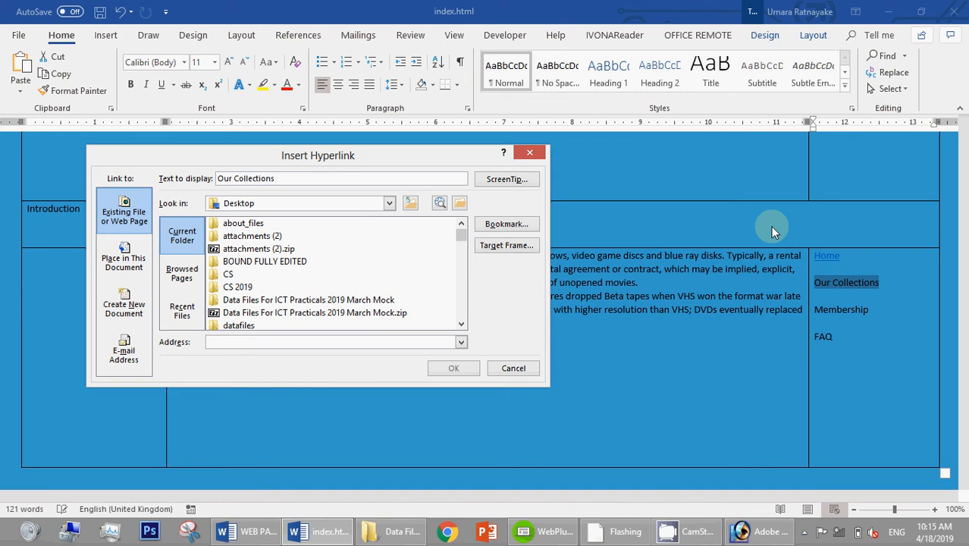
{"action": "type", "text": "collections"}
{"action": "type", "text": ".html"}
{"action": "key", "text": "Return"}
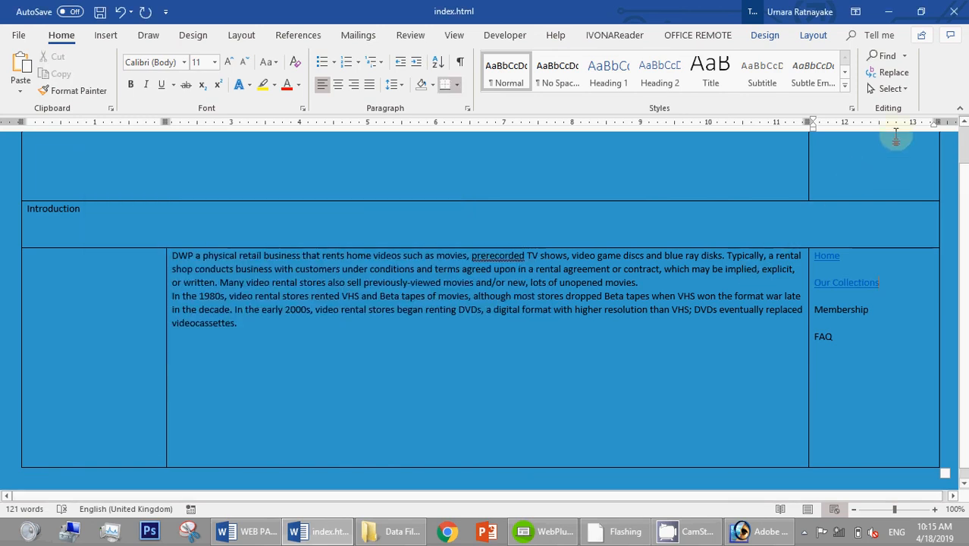
Insert a hyperlink on the word Membership in the navigation cell with the address membership.html
{"action": "left_click_drag", "start_coordinate": [874, 309], "coordinate": [817, 311]}
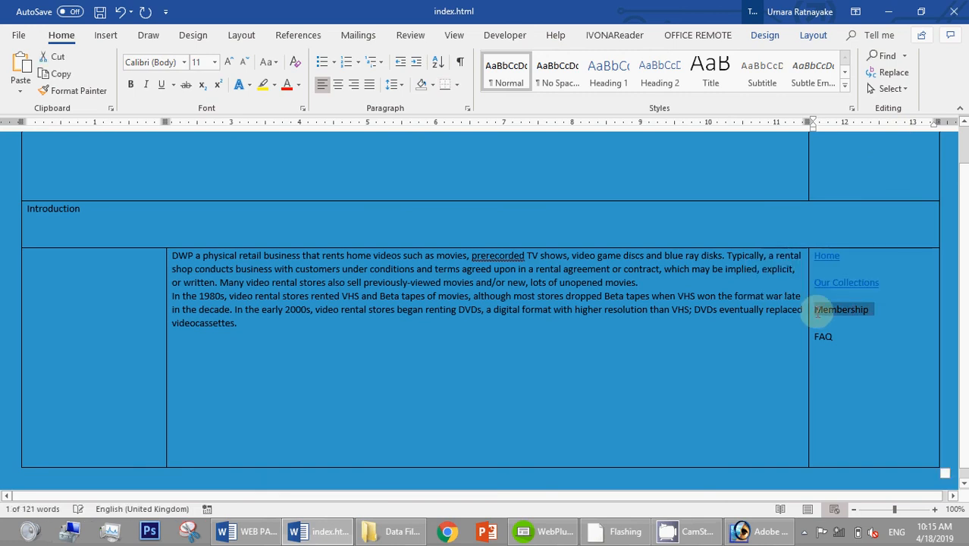
{"action": "key", "text": "ctrl+k"}
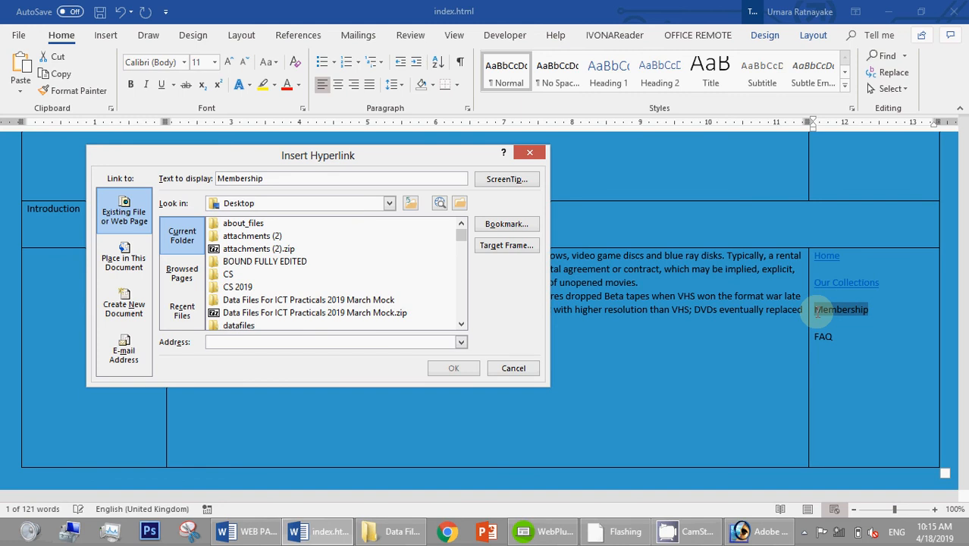
{"action": "type", "text": "membership"}
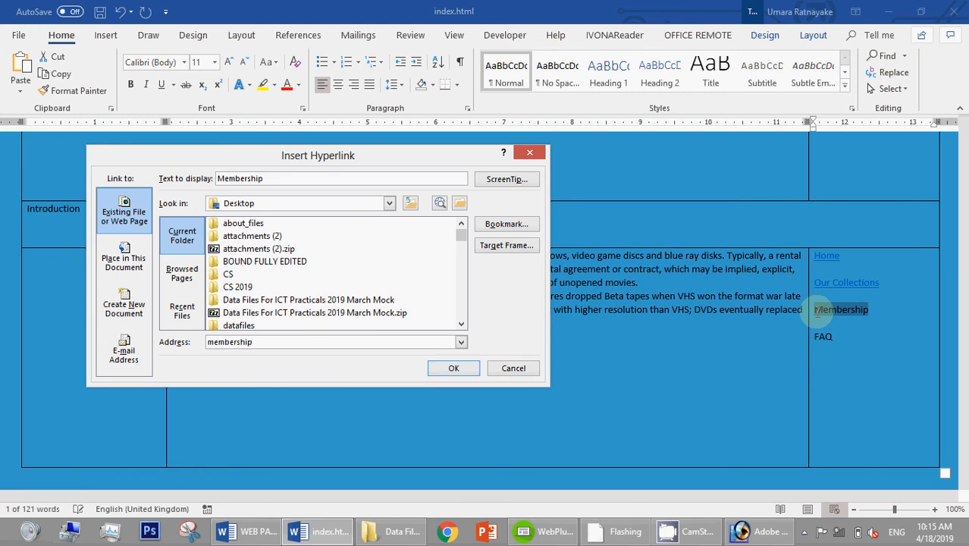
{"action": "type", "text": ".html"}
{"action": "key", "text": "Return"}
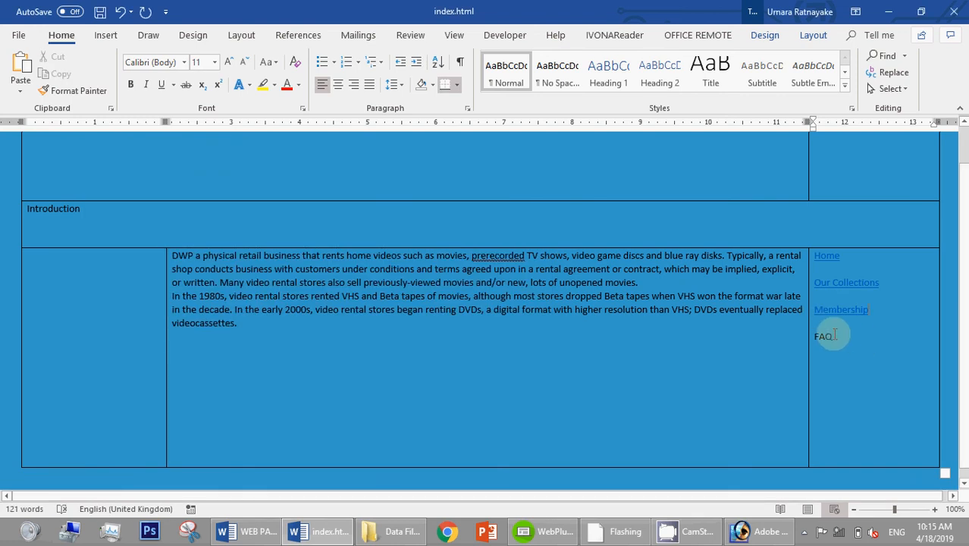
Insert a hyperlink on FAQ in the navigation cell with the address faq.html and save index.html
{"action": "double_click", "coordinate": [823, 337]}
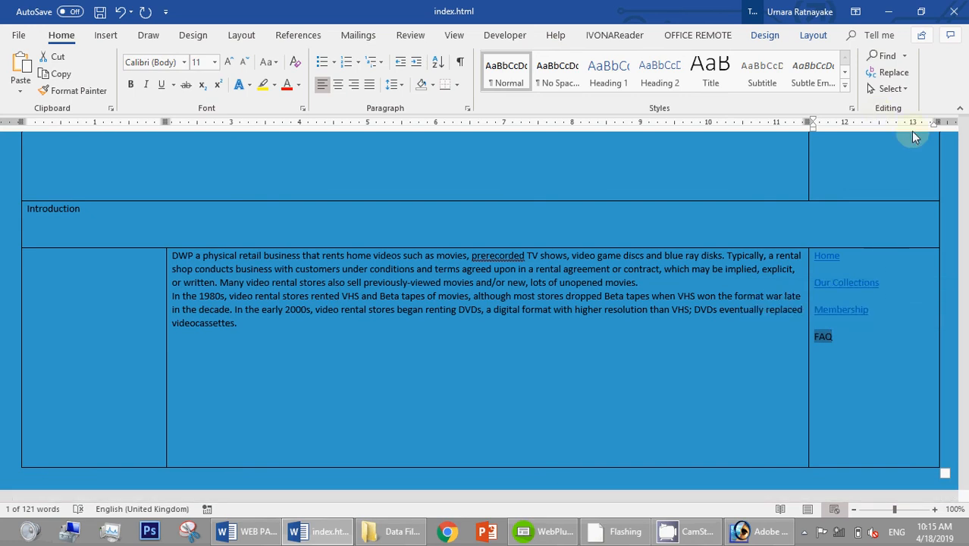
{"action": "key", "text": "ctrl+k"}
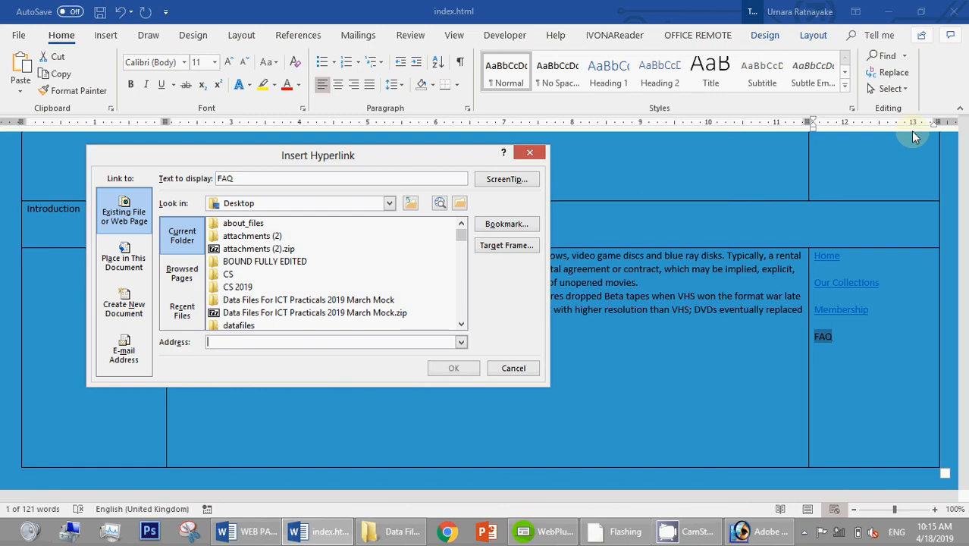
{"action": "type", "text": "faq.html"}
{"action": "key", "text": "Return"}
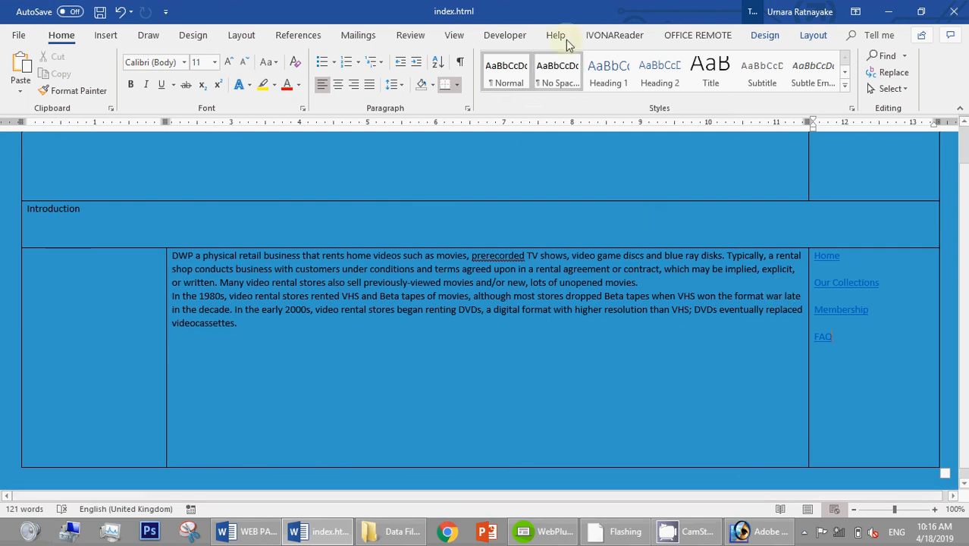
{"action": "left_click", "coordinate": [98, 13]}
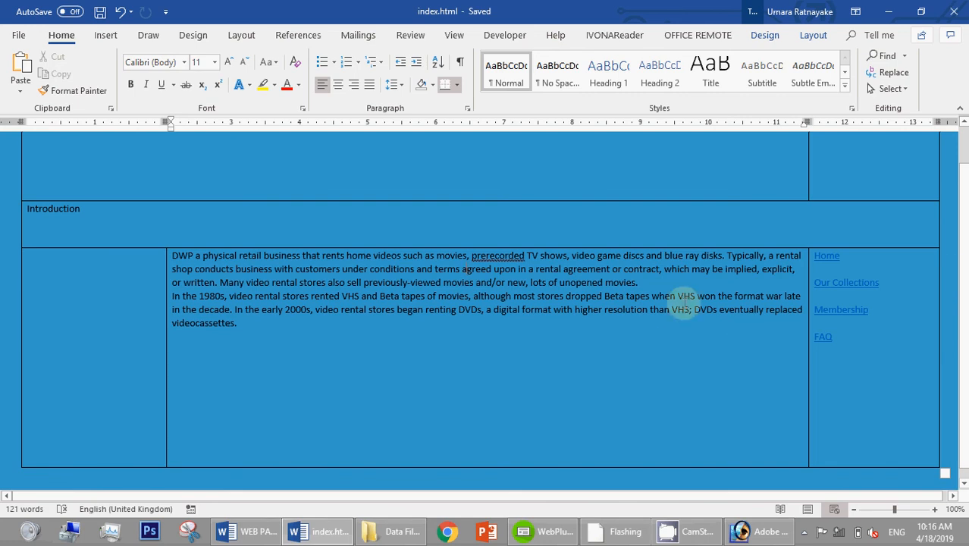
Switch to WebPlus and resize the text frame holding the two paragraphs to about 676 by 304 pix
{"action": "scroll", "coordinate": [963, 265], "scroll_direction": "up", "scroll_amount": 1}
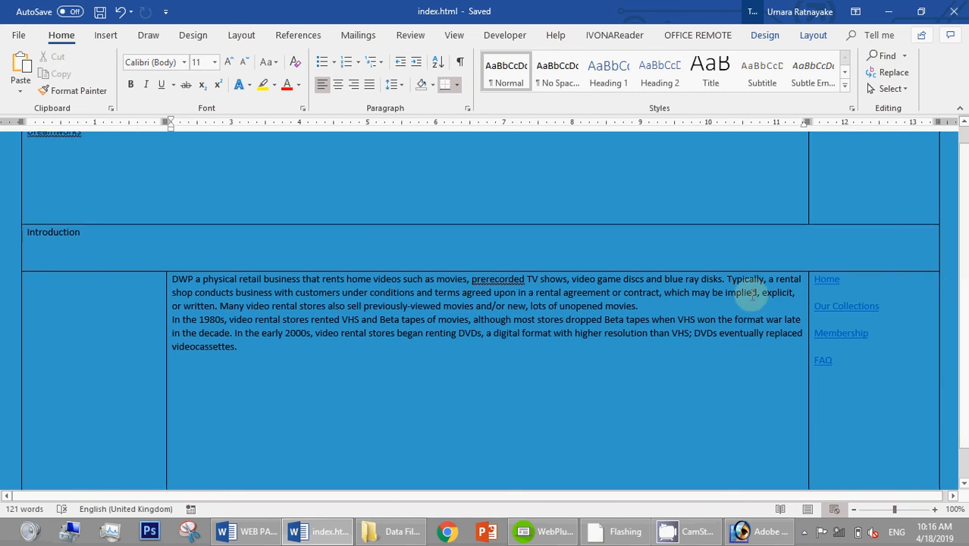
{"action": "key", "text": "alt+Tab"}
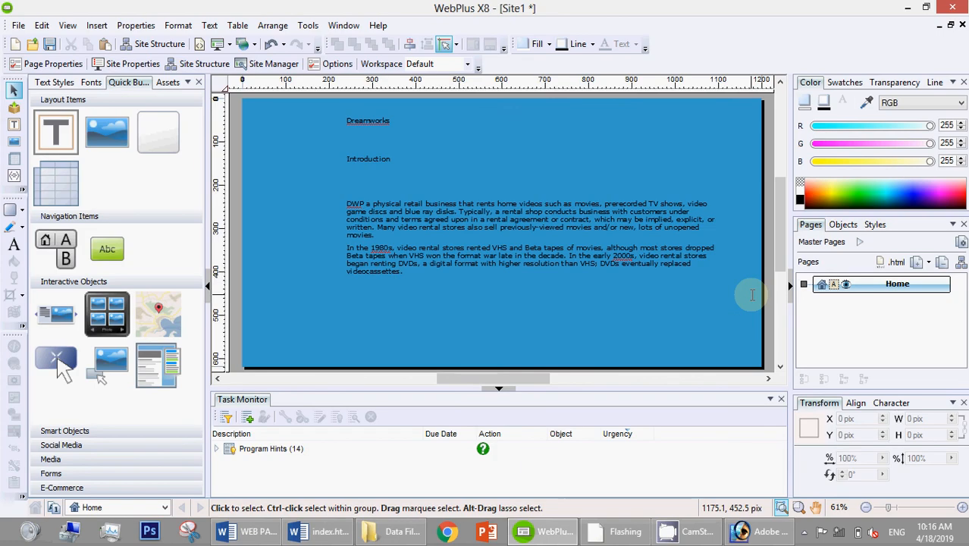
{"action": "left_click", "coordinate": [629, 273]}
{"action": "left_click_drag", "start_coordinate": [718, 252], "coordinate": [641, 251]}
{"action": "left_click", "coordinate": [691, 249]}
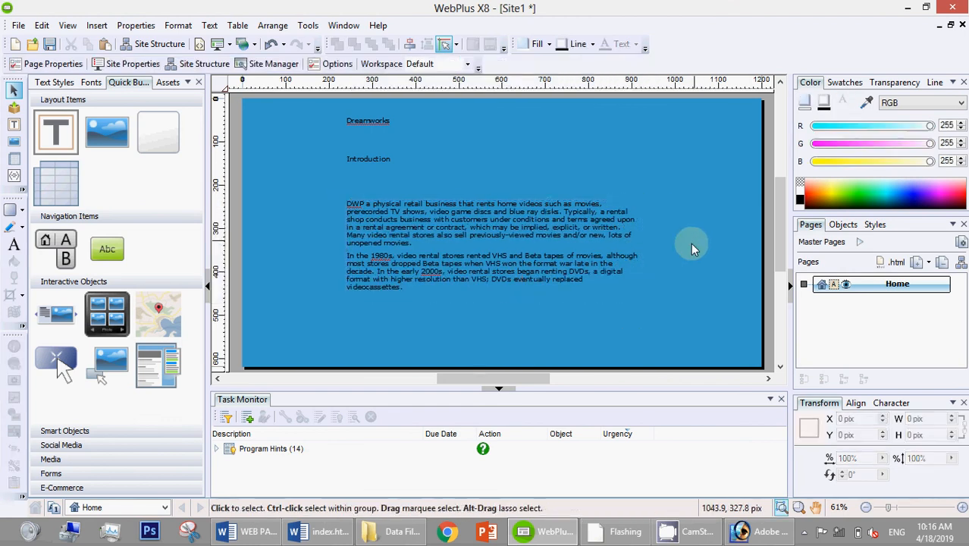
{"action": "left_click", "coordinate": [572, 296]}
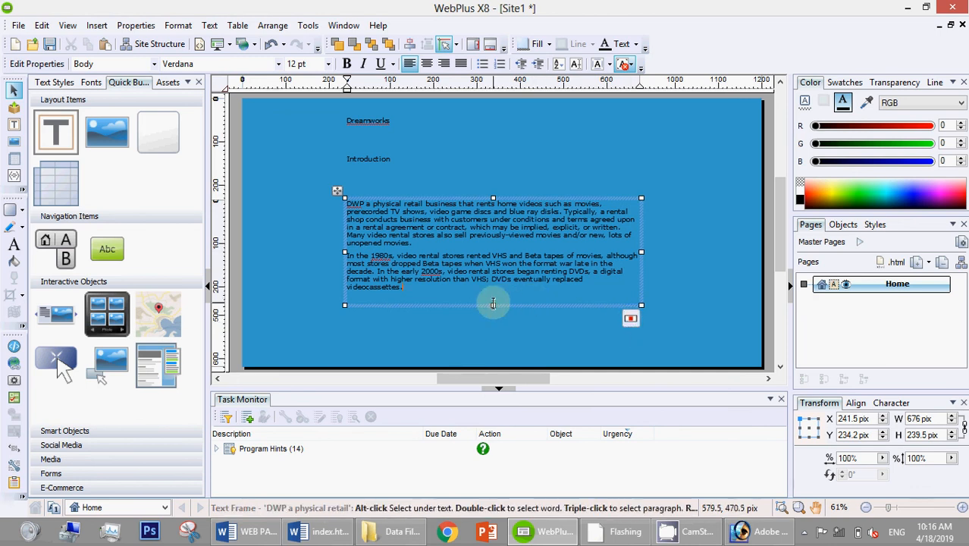
{"action": "left_click_drag", "start_coordinate": [493, 304], "coordinate": [498, 332]}
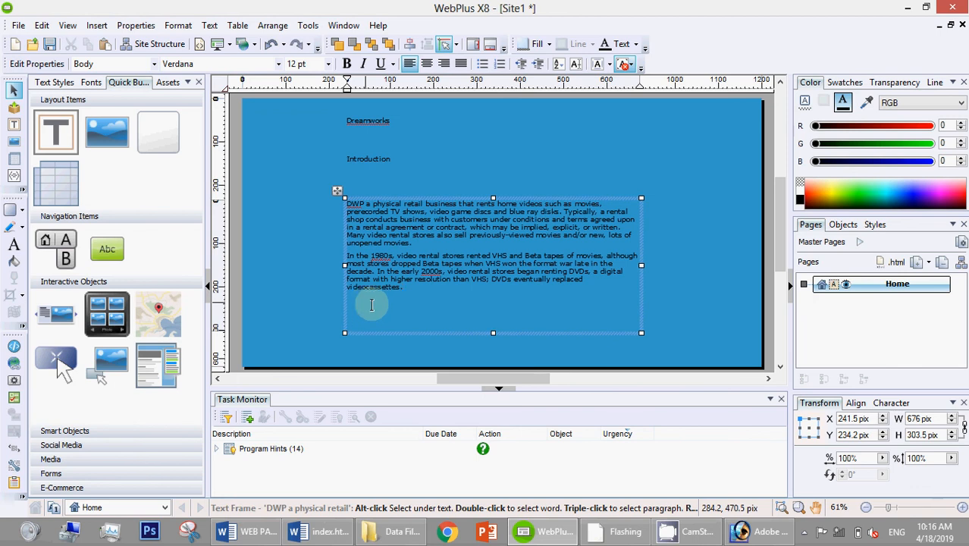
{"action": "left_click", "coordinate": [699, 284]}
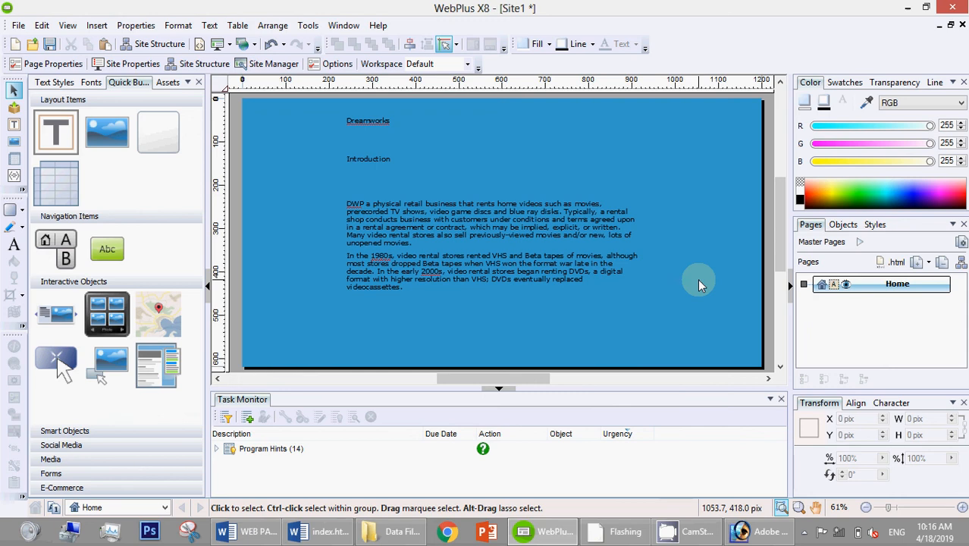
{"action": "key", "text": "ctrl+s"}
{"action": "key", "text": "Escape"}
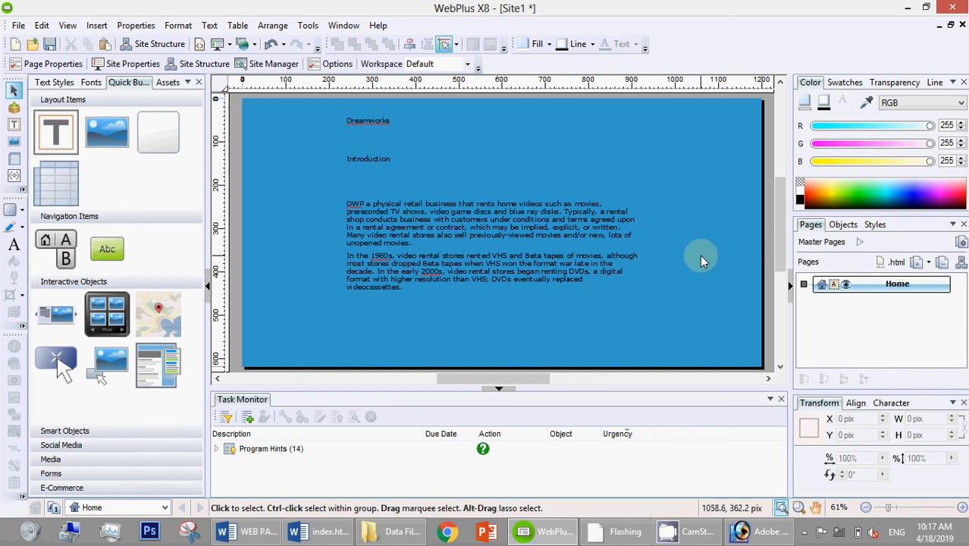
Switch to index.html in Word and apply the Heading 1 style to the Dreamworks title
{"action": "key", "text": "alt+Tab"}
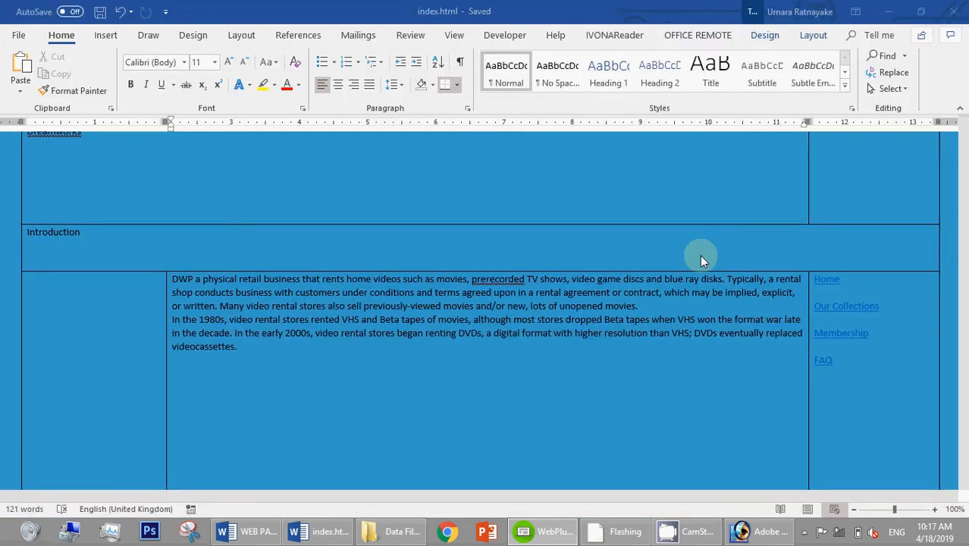
{"action": "scroll", "coordinate": [963, 207], "scroll_direction": "up", "scroll_amount": 1}
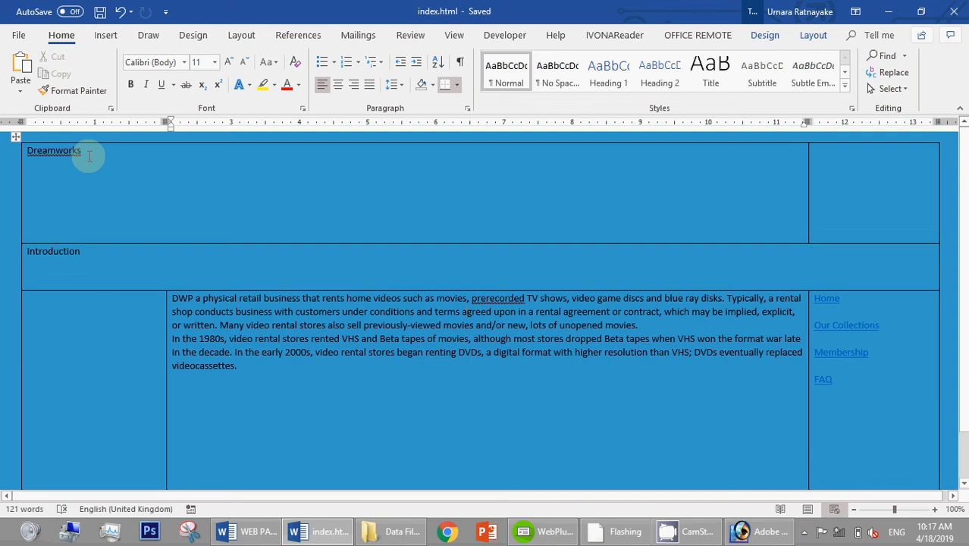
{"action": "left_click_drag", "start_coordinate": [86, 154], "coordinate": [23, 148]}
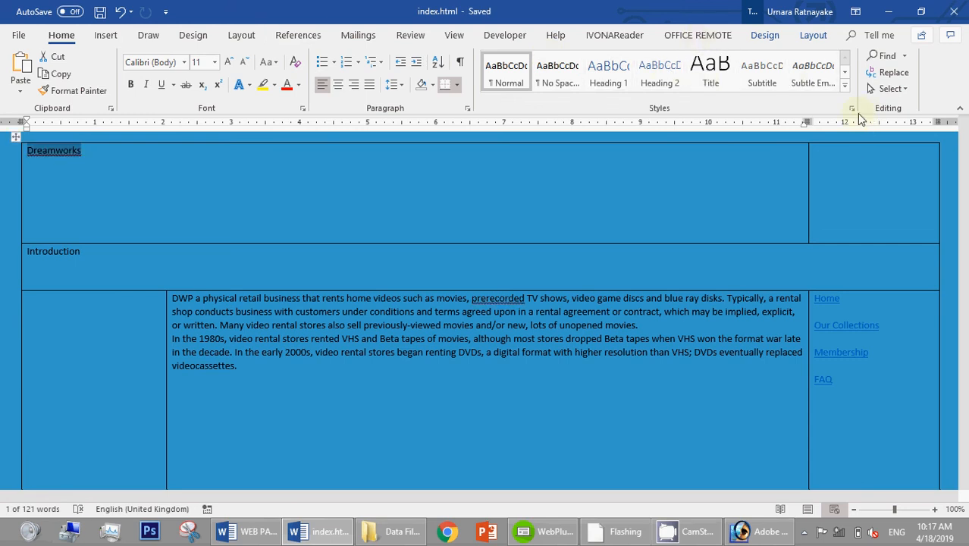
{"action": "left_click", "coordinate": [846, 91]}
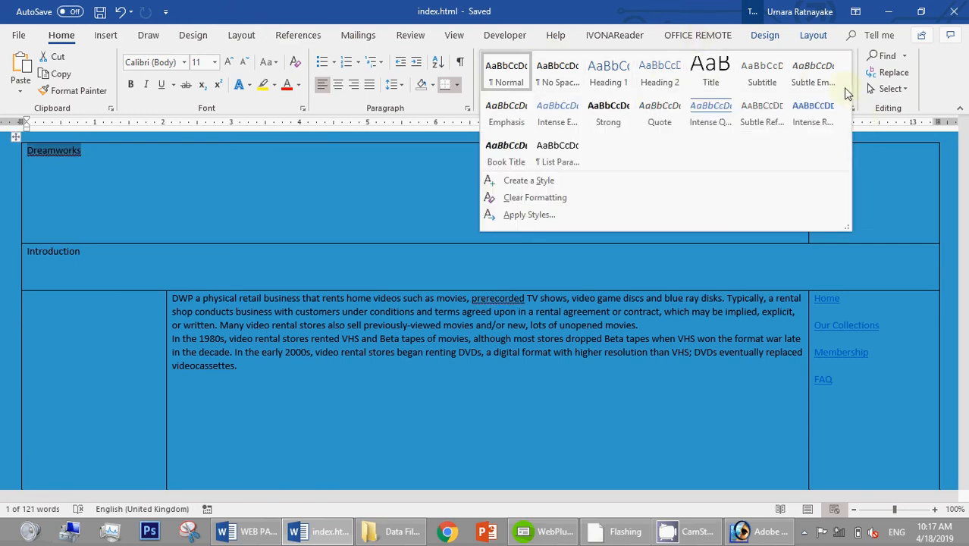
{"action": "left_click", "coordinate": [629, 89]}
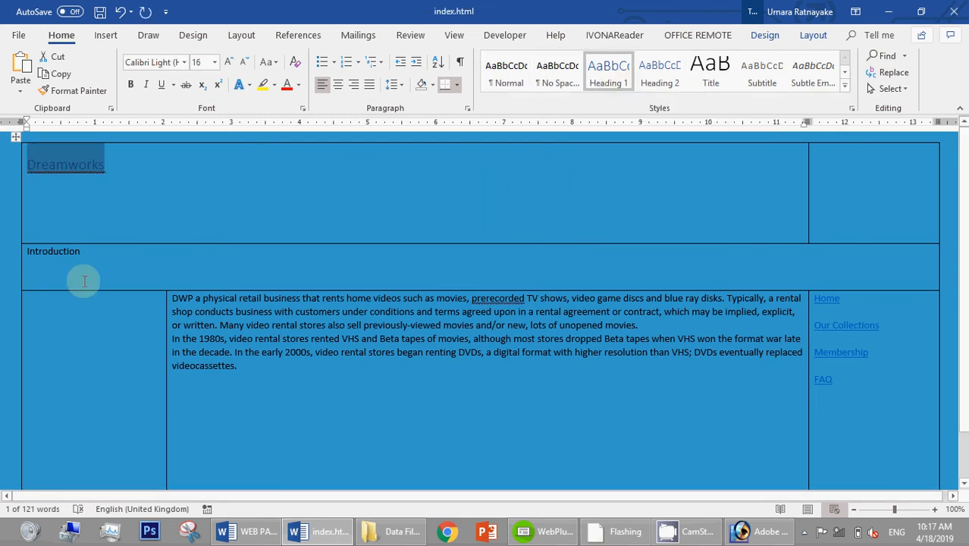
Apply the Heading 2 style to the Introduction text below the title row
{"action": "scroll", "coordinate": [87, 274], "scroll_direction": "down", "scroll_amount": 1}
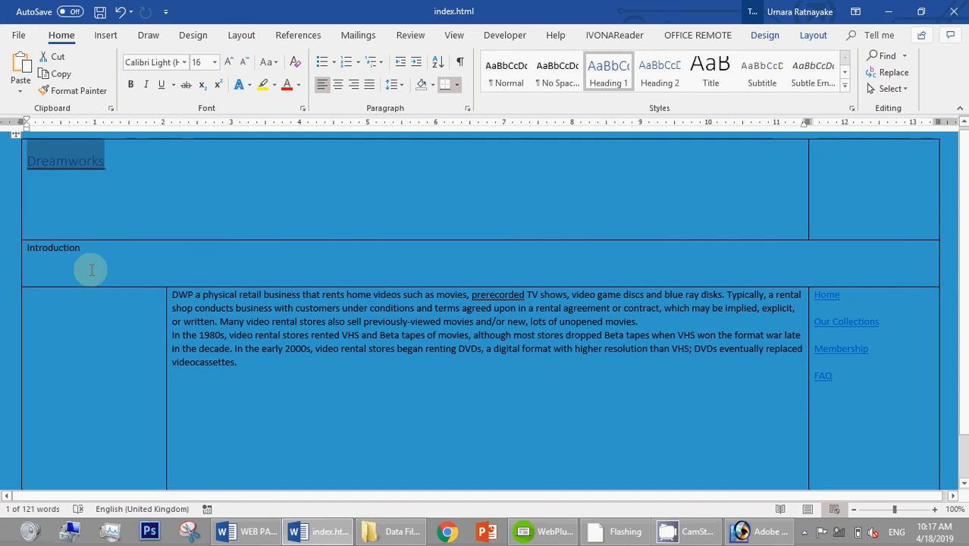
{"action": "left_click_drag", "start_coordinate": [102, 232], "coordinate": [3, 243]}
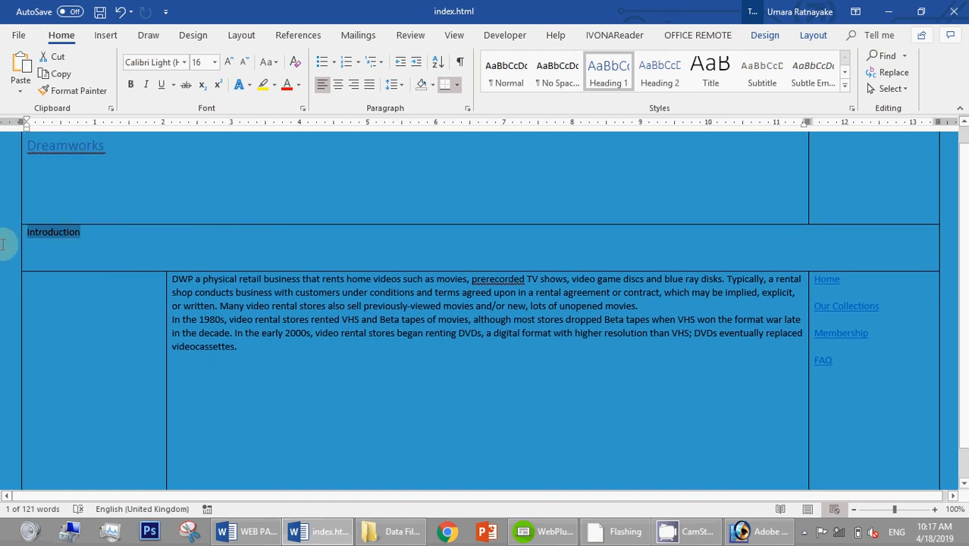
{"action": "left_click", "coordinate": [667, 83]}
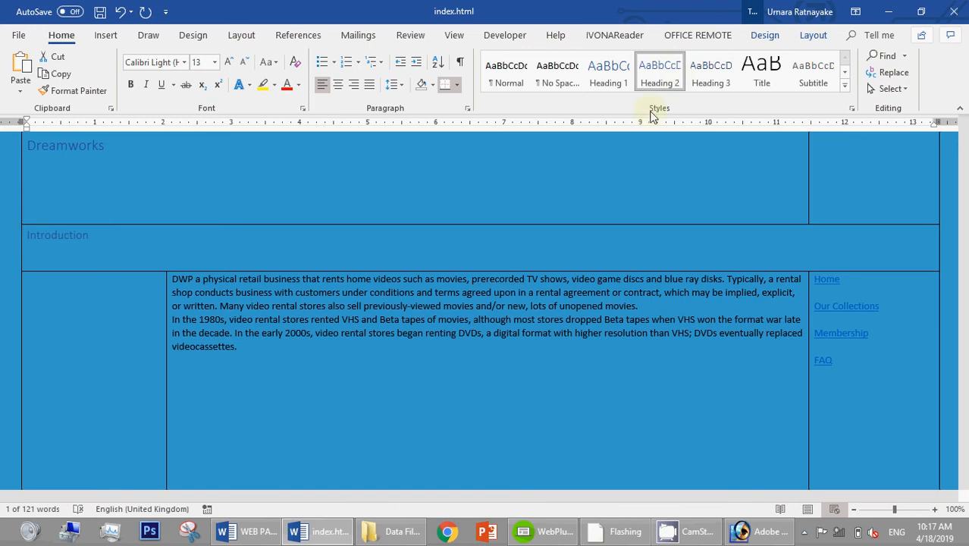
{"action": "scroll", "coordinate": [928, 160], "scroll_direction": "up", "scroll_amount": 1}
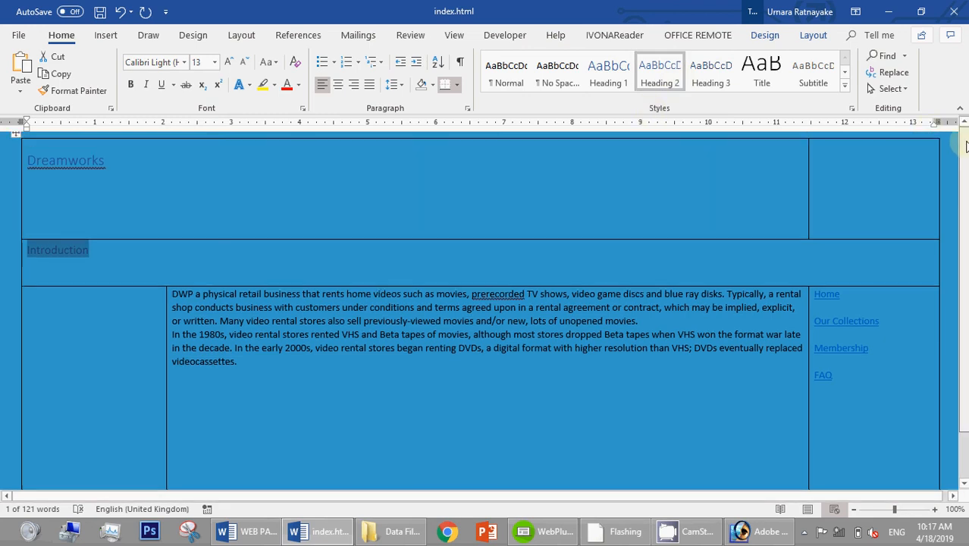
{"action": "left_click", "coordinate": [506, 217]}
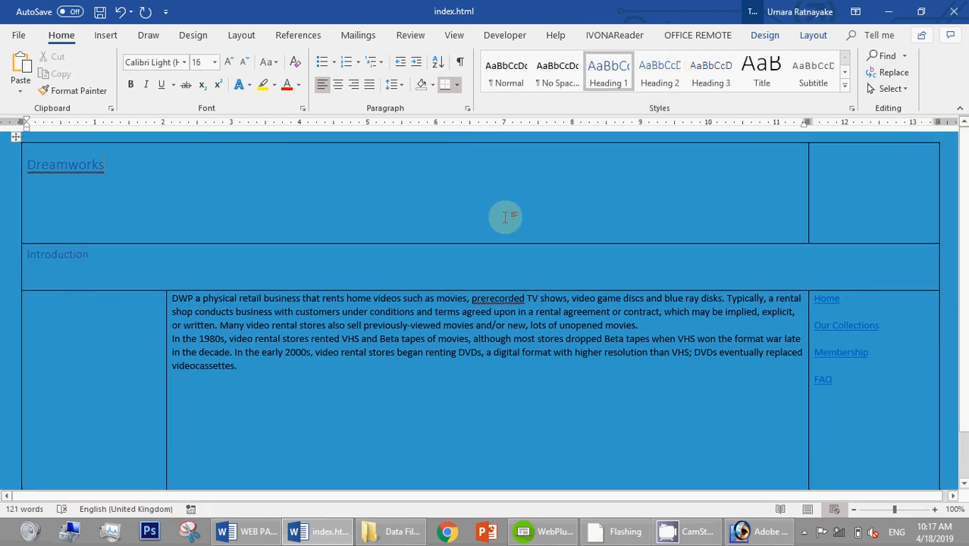
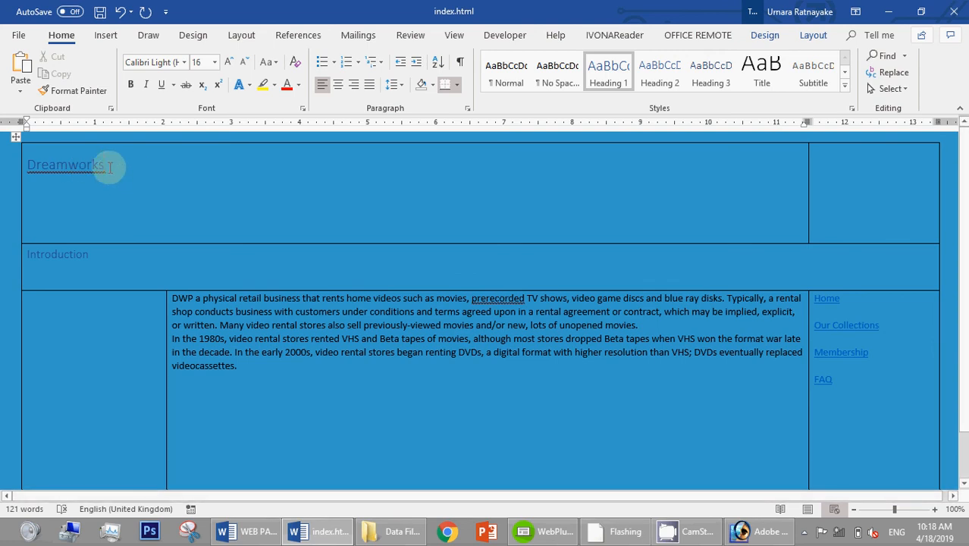
Select the Dreamworks heading and open the custom colour definition for its font
{"action": "left_click_drag", "start_coordinate": [79, 162], "coordinate": [15, 163]}
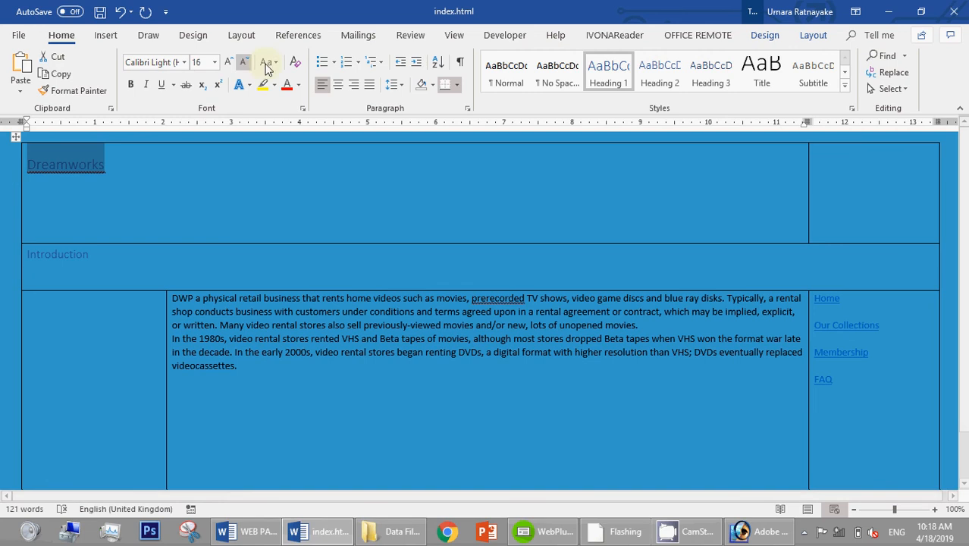
{"action": "left_click", "coordinate": [300, 88]}
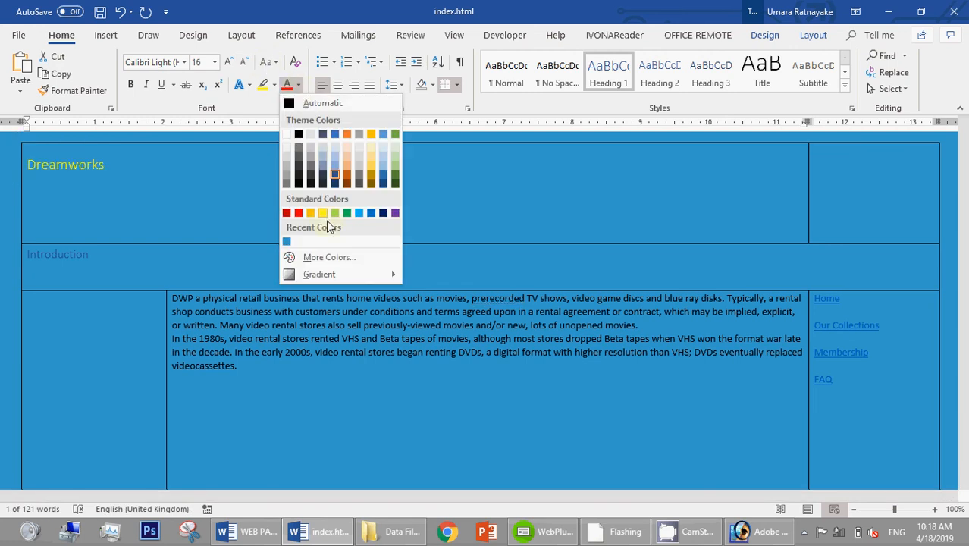
{"action": "left_click", "coordinate": [324, 259]}
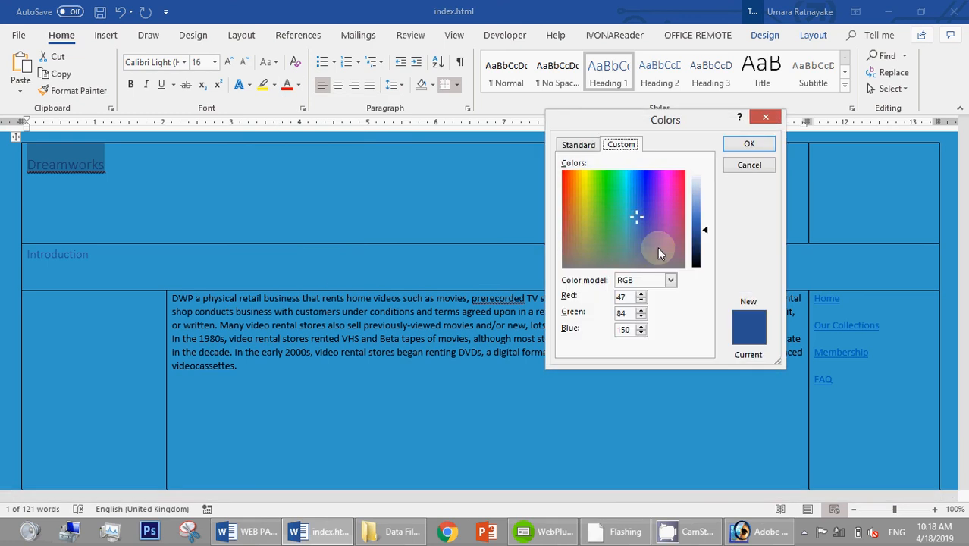
Switch to Photoshop and enter the hex colour 191970 in the foreground Color Picker
{"action": "mouse_move", "coordinate": [772, 538]}
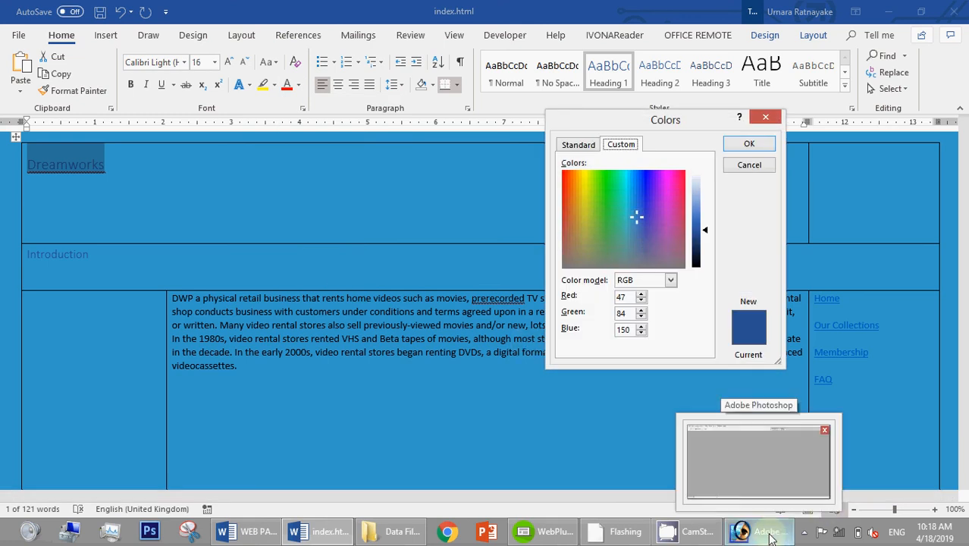
{"action": "left_click", "coordinate": [772, 538]}
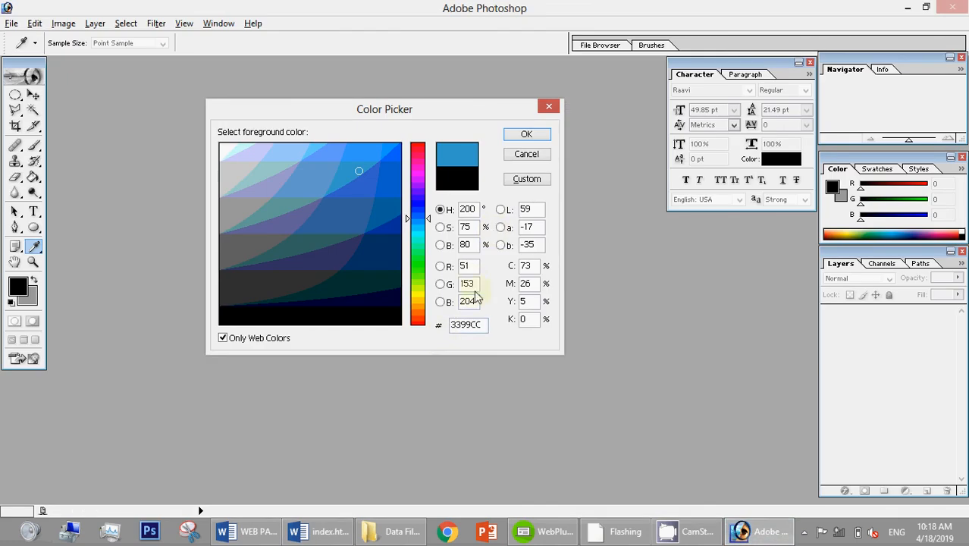
{"action": "left_click_drag", "start_coordinate": [484, 327], "coordinate": [439, 325]}
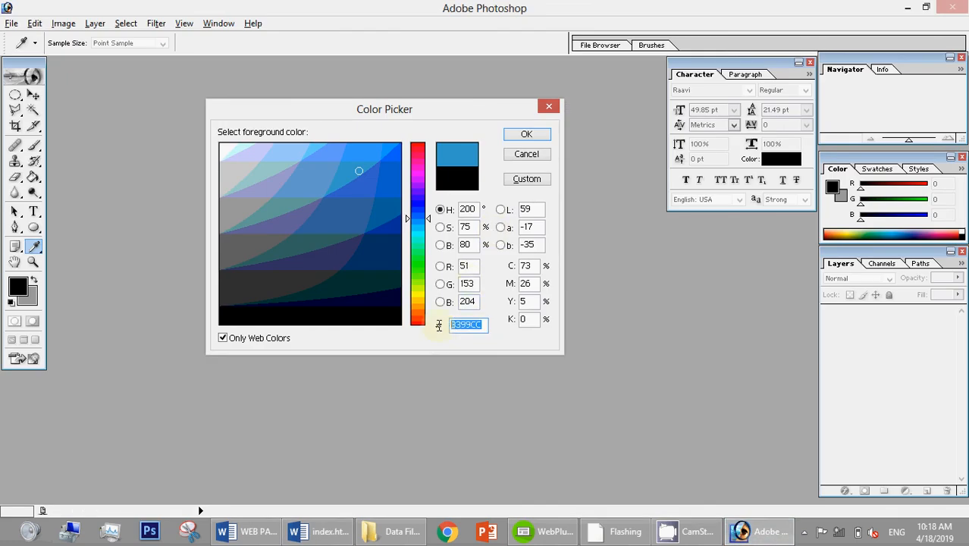
{"action": "type", "text": "009999"}
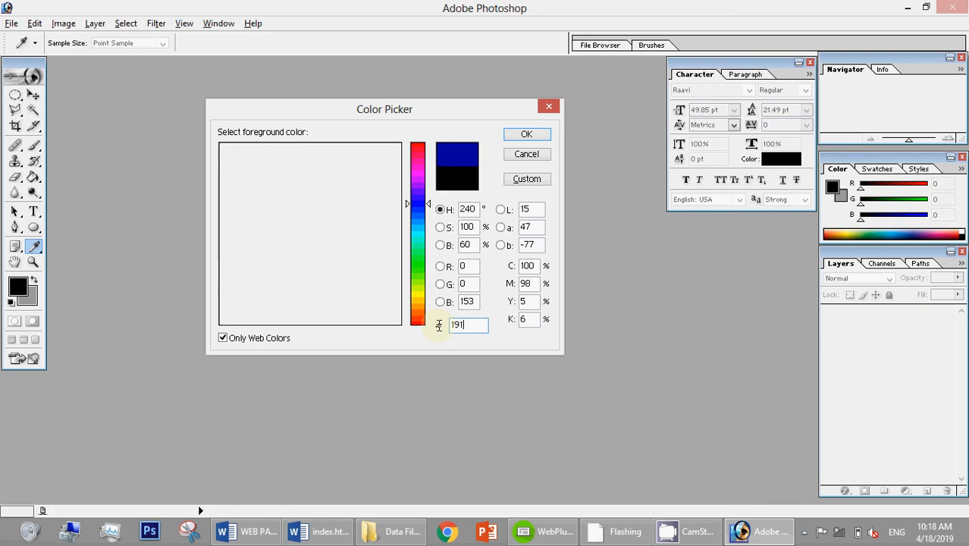
{"action": "type", "text": "0"}
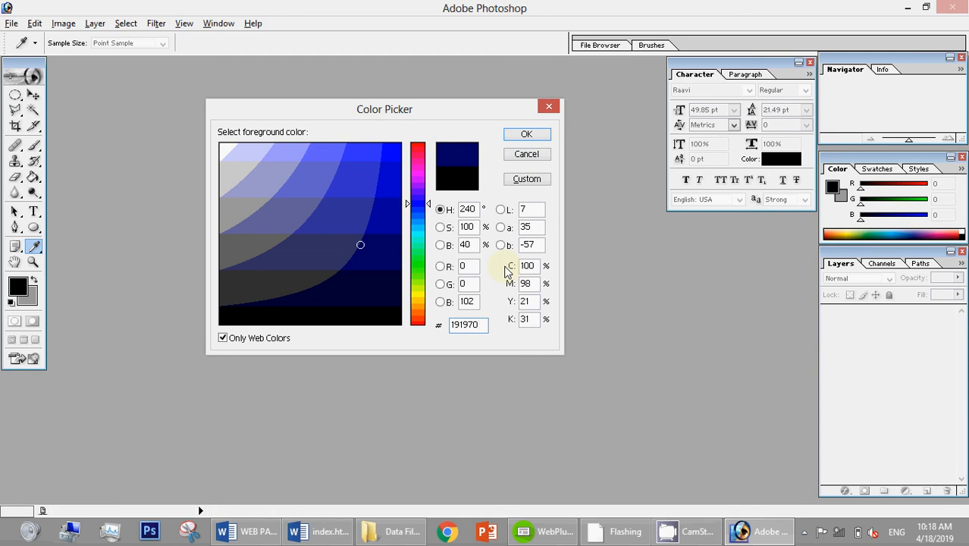
Try to enter the colour's red and green components directly in the Color Picker, with 25 for green
{"action": "left_click", "coordinate": [468, 266]}
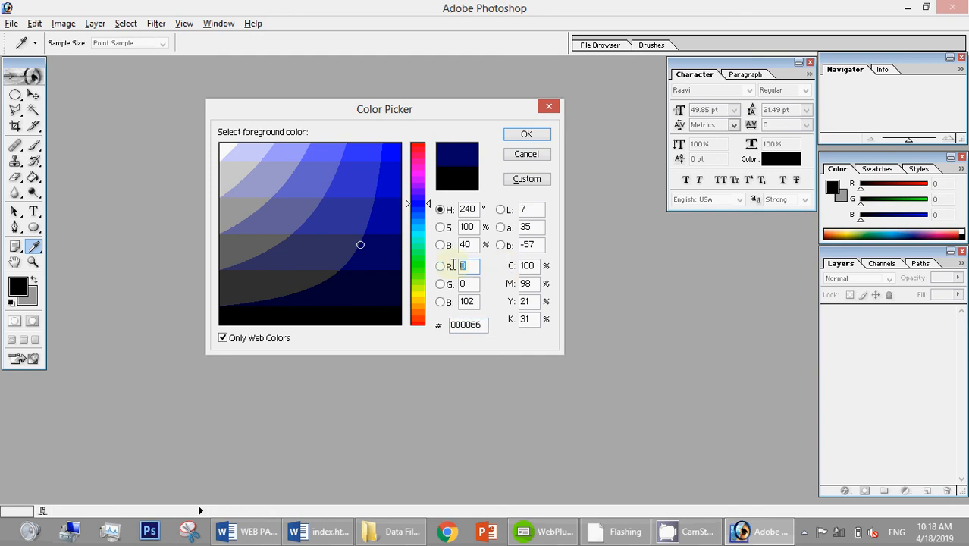
{"action": "type", "text": "51"}
{"action": "key", "text": "BackSpace"}
{"action": "key", "text": "BackSpace"}
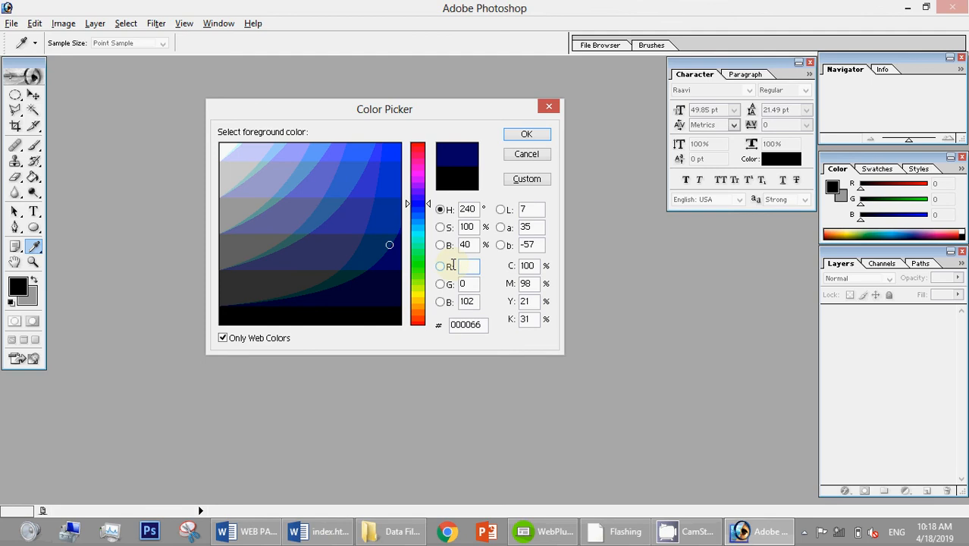
{"action": "key", "text": "Tab"}
{"action": "type", "text": "25"}
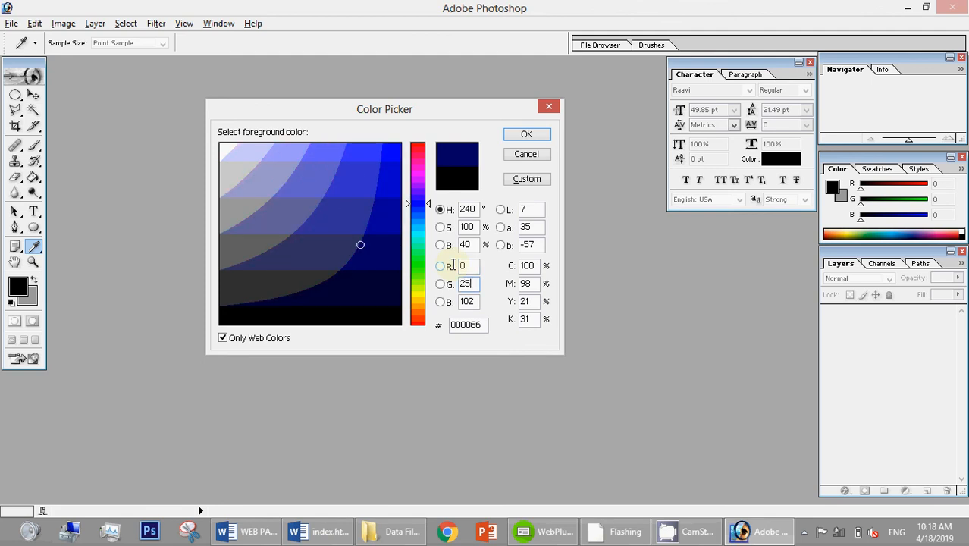
{"action": "key", "text": "shift+Tab"}
{"action": "key", "text": "Tab"}
{"action": "key", "text": "BackSpace"}
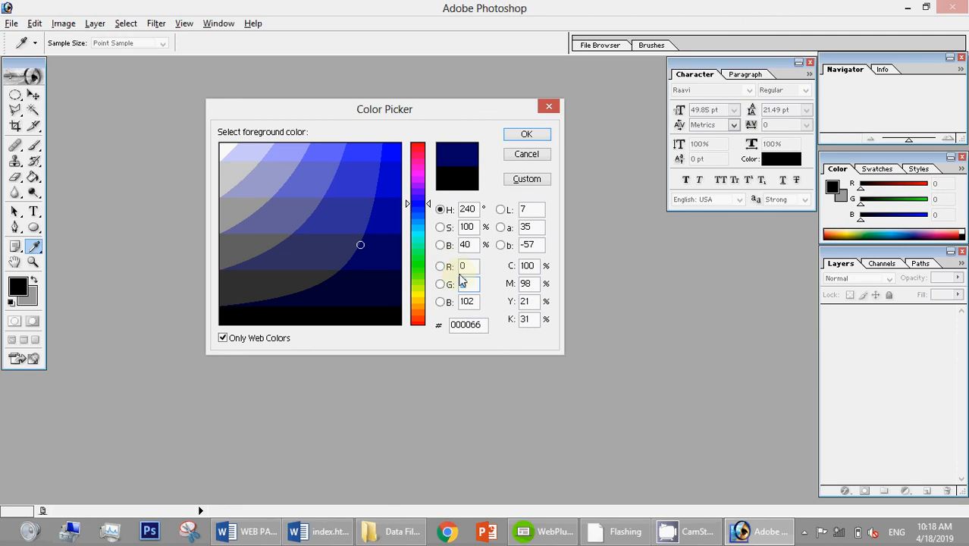
Turn off Only Web Colors for the hex colour 191970 in the Color Picker and return to Word
{"action": "left_click", "coordinate": [224, 338]}
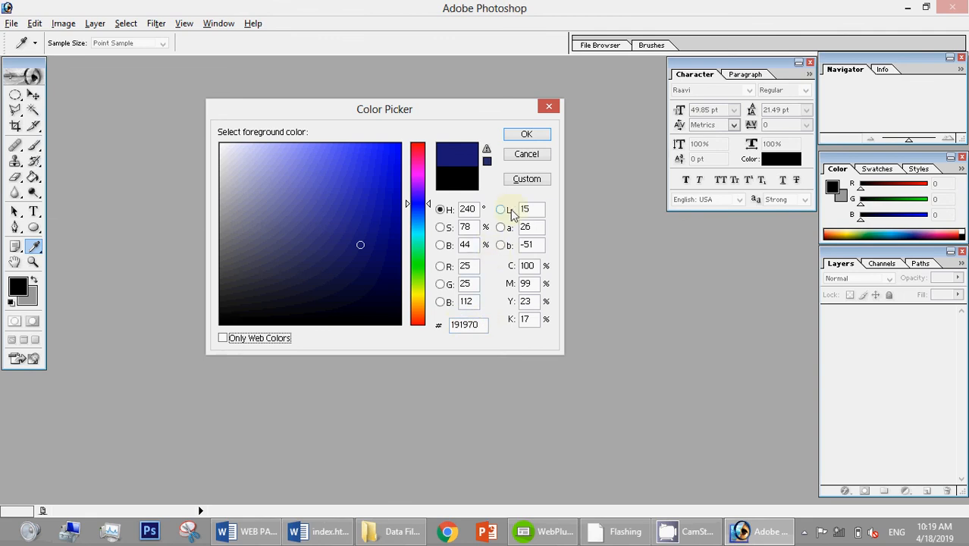
{"action": "key", "text": "alt+Tab"}
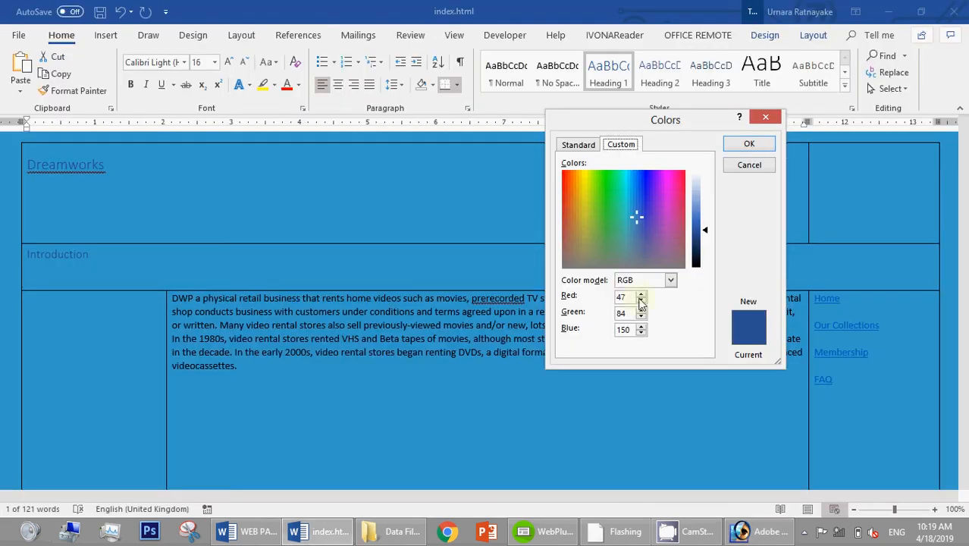
Set the Dreamworks heading's custom font colour to red 25, green 25, blue 112
{"action": "left_click_drag", "start_coordinate": [627, 296], "coordinate": [586, 297]}
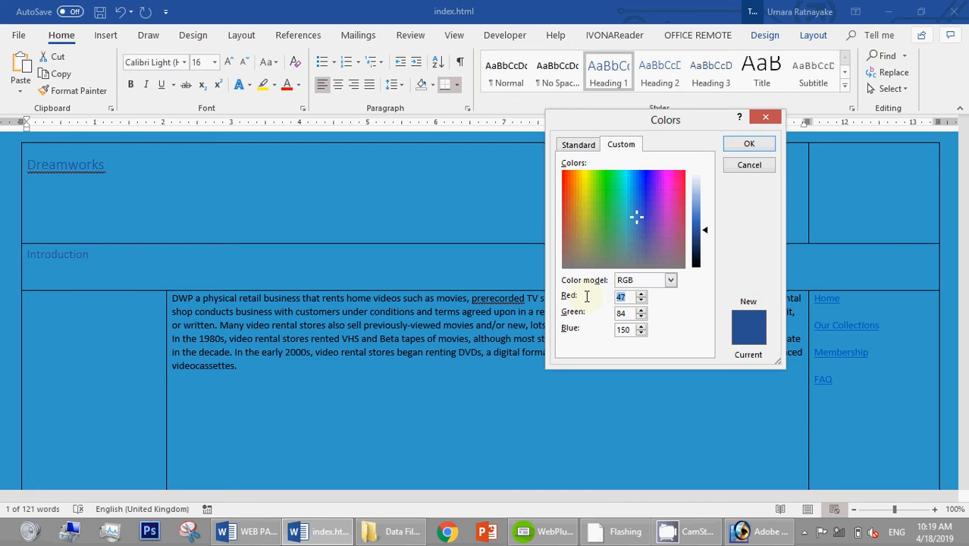
{"action": "type", "text": "25"}
{"action": "key", "text": "Tab"}
{"action": "type", "text": "25"}
{"action": "key", "text": "Tab"}
{"action": "type", "text": "11"}
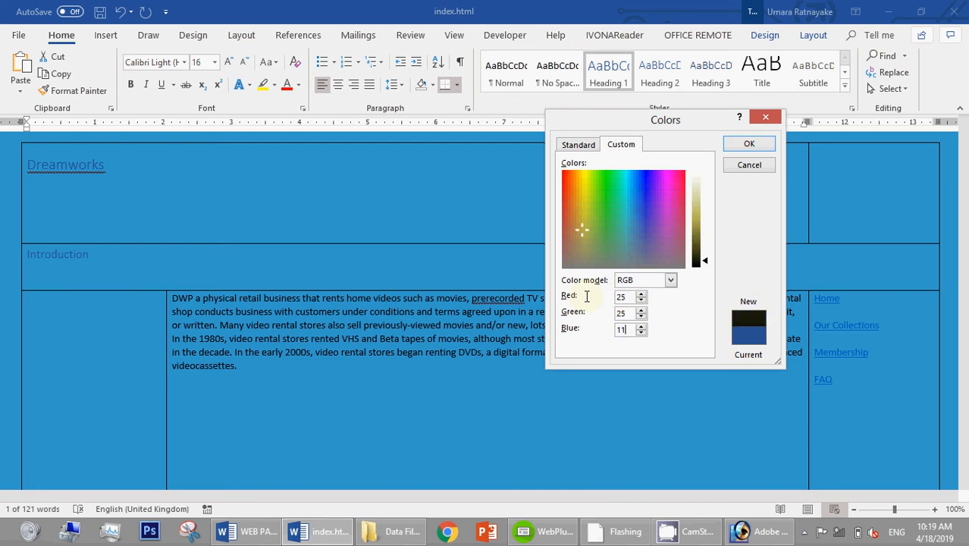
{"action": "type", "text": "2"}
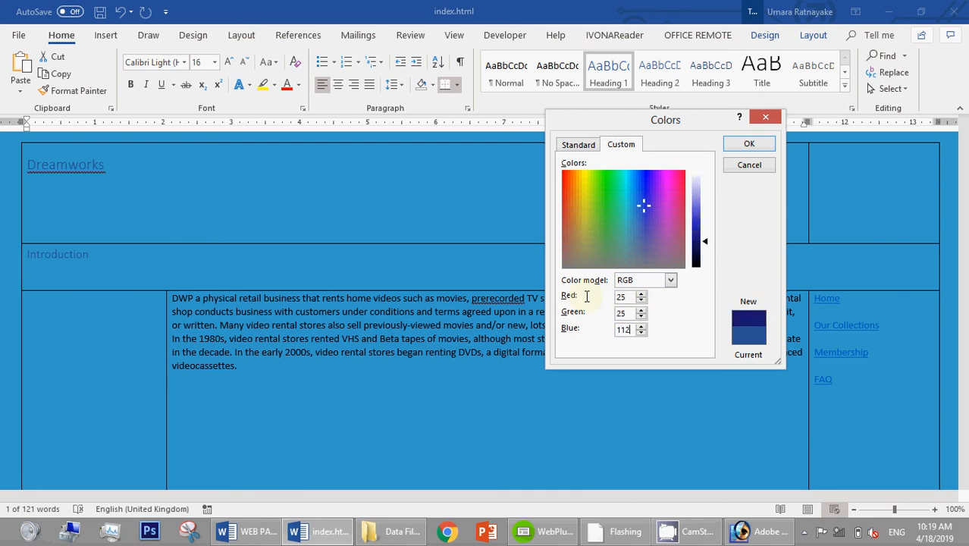
{"action": "left_click", "coordinate": [749, 146]}
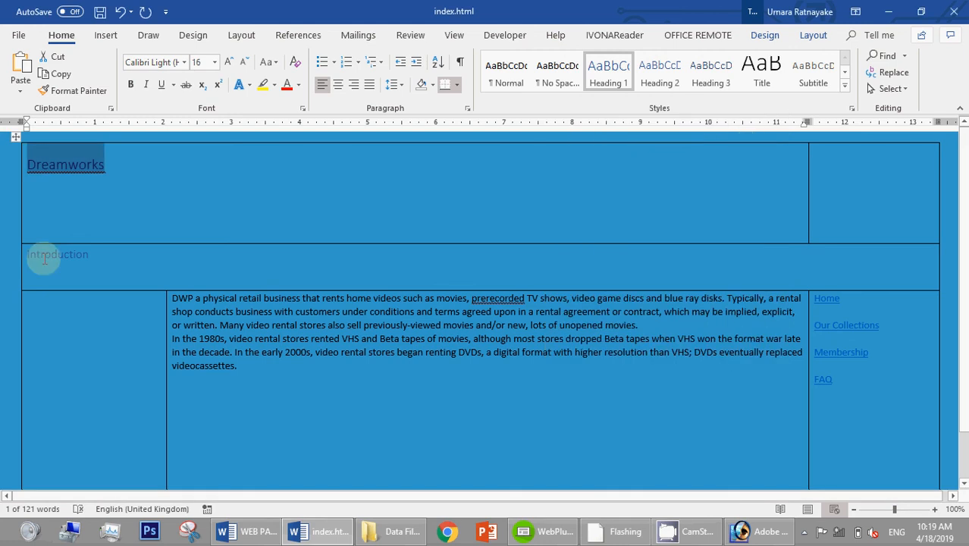
{"action": "left_click", "coordinate": [301, 86]}
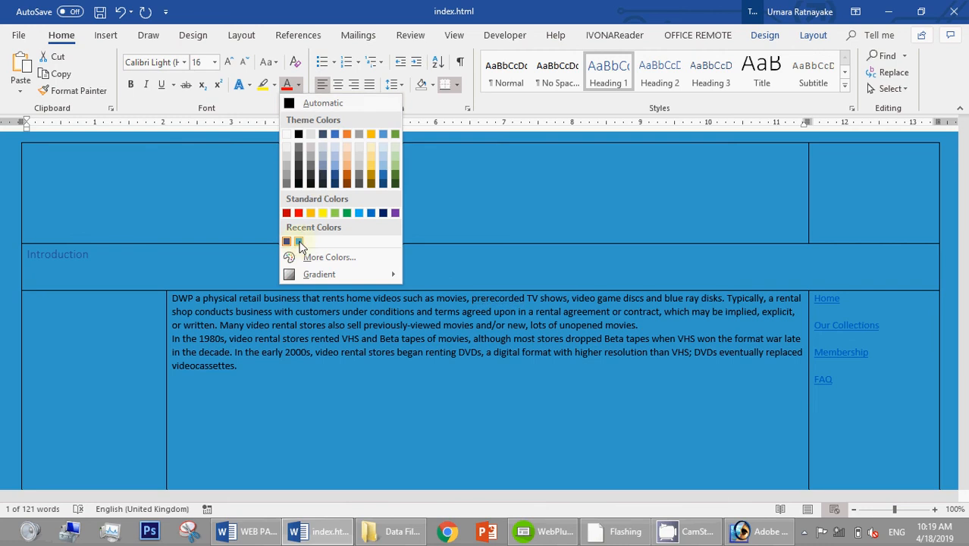
{"action": "left_click", "coordinate": [155, 214]}
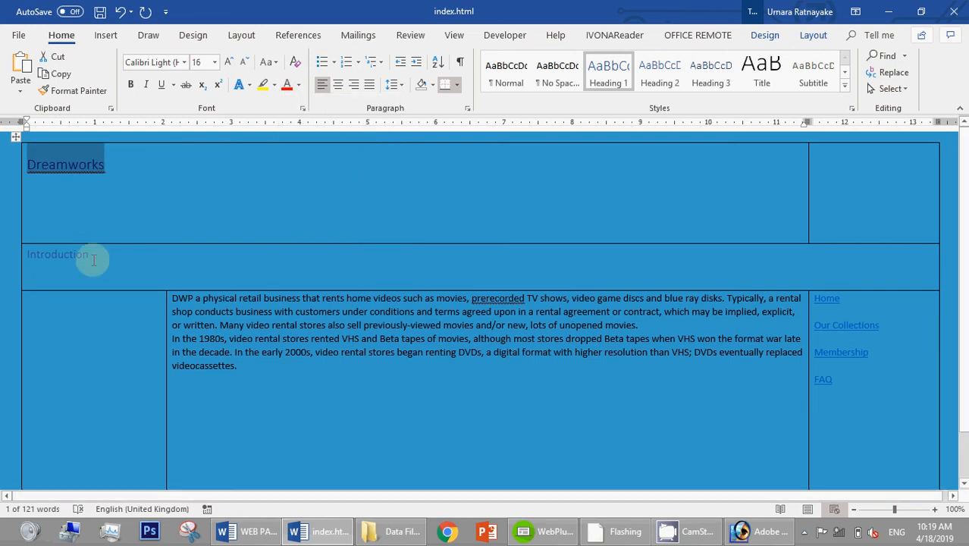
Apply the recently used dark blue 191970 font colour to the Introduction heading
{"action": "left_click_drag", "start_coordinate": [89, 255], "coordinate": [27, 254]}
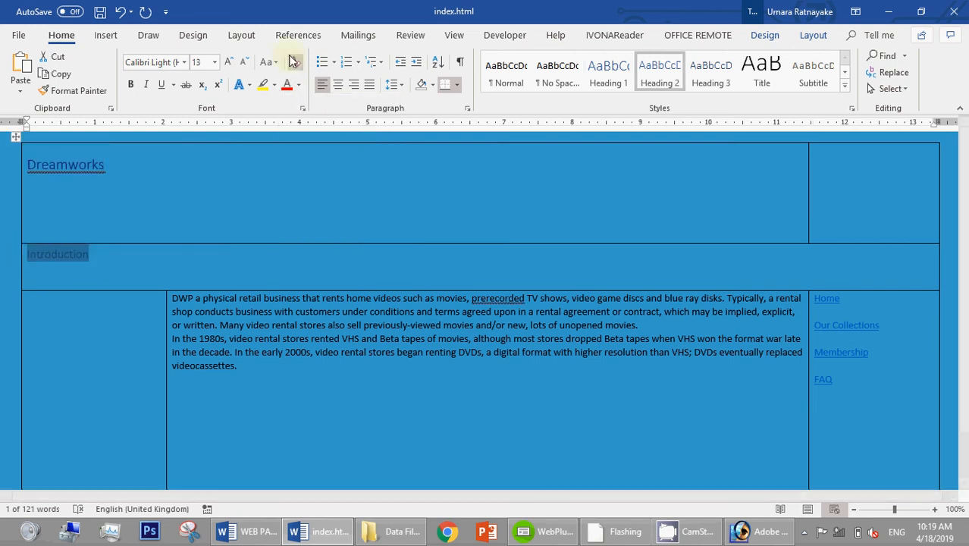
{"action": "left_click", "coordinate": [299, 85]}
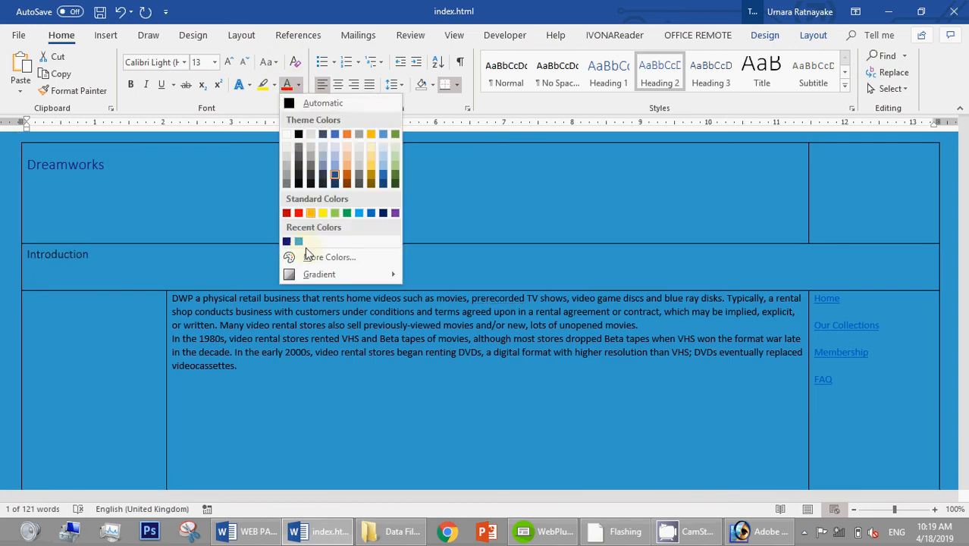
{"action": "left_click", "coordinate": [287, 241]}
Apply the same dark blue 191970 font colour to both body paragraphs and save index.html
{"action": "left_click_drag", "start_coordinate": [253, 385], "coordinate": [172, 298]}
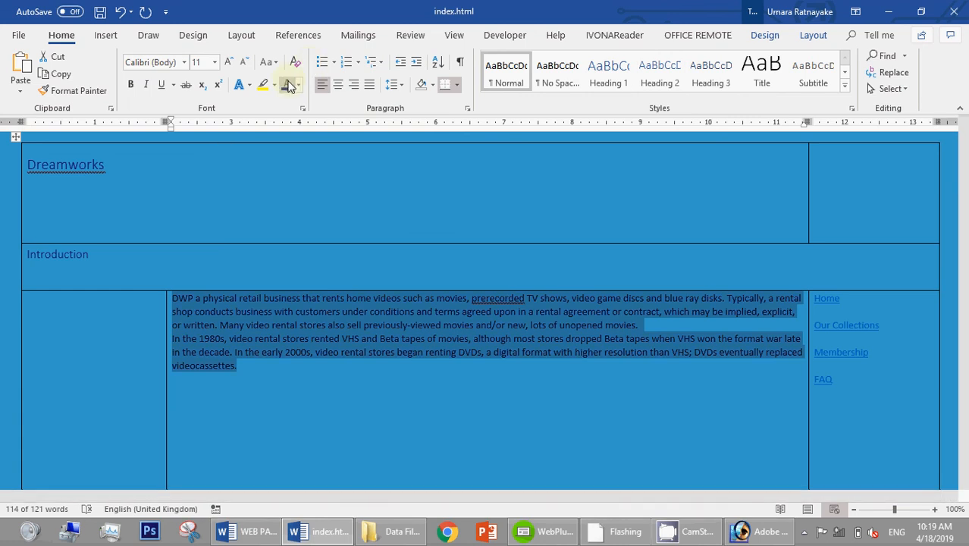
{"action": "left_click", "coordinate": [342, 326]}
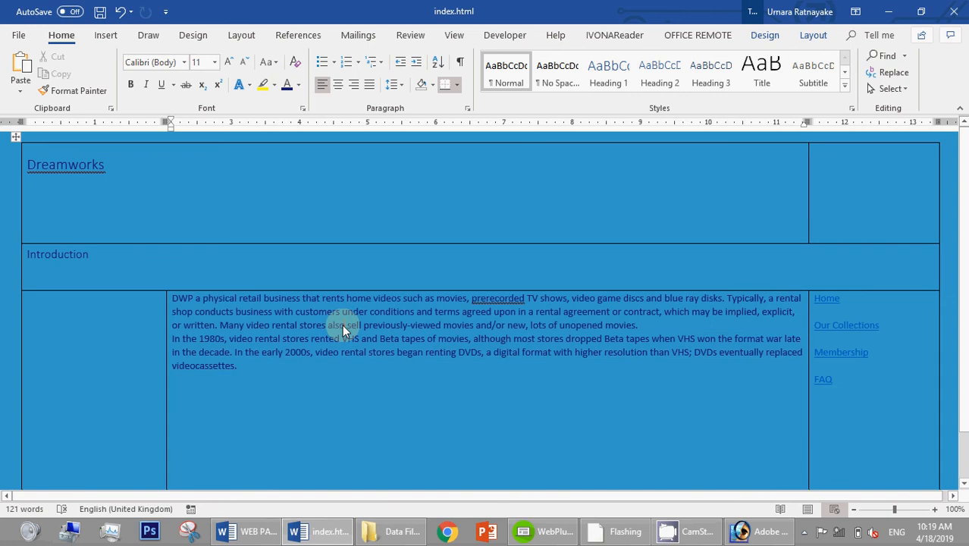
{"action": "key", "text": "ctrl+s"}
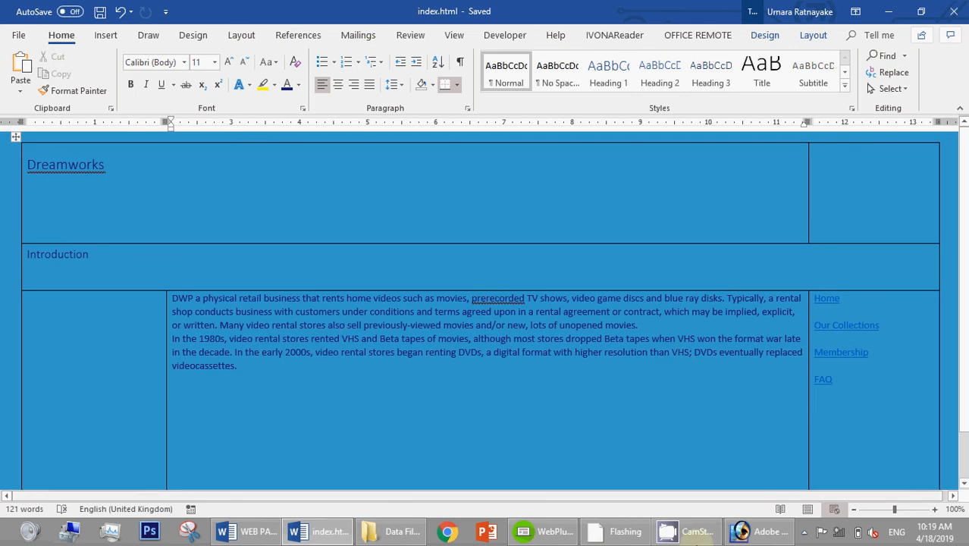
Switch to WebPlus and set the Dreamworks heading's text colour to the custom hex value 191970
{"action": "left_click", "coordinate": [547, 531]}
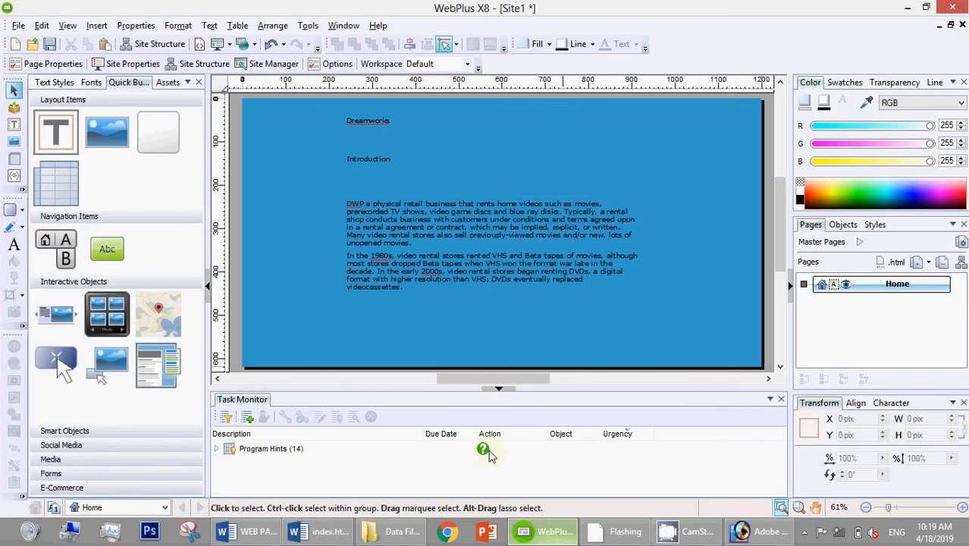
{"action": "left_click", "coordinate": [381, 134]}
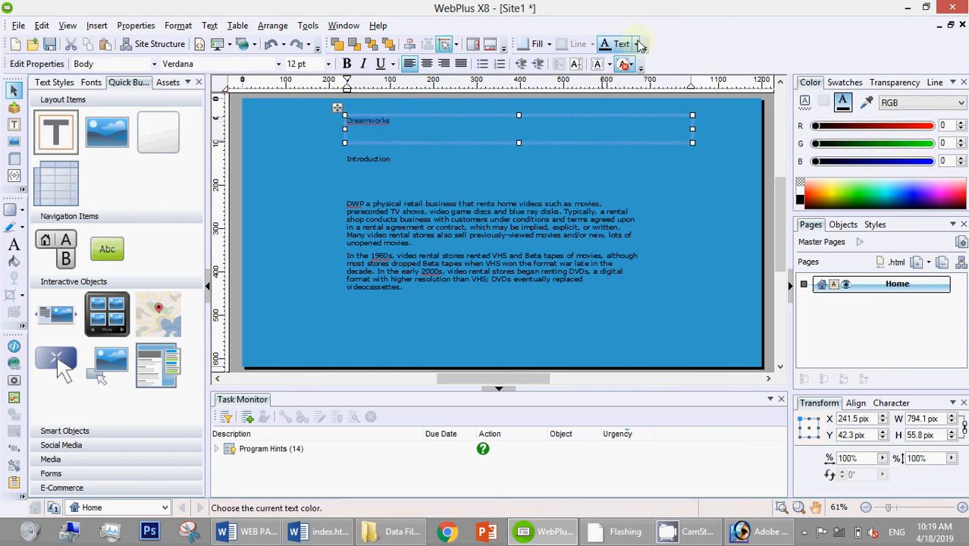
{"action": "left_click", "coordinate": [639, 45]}
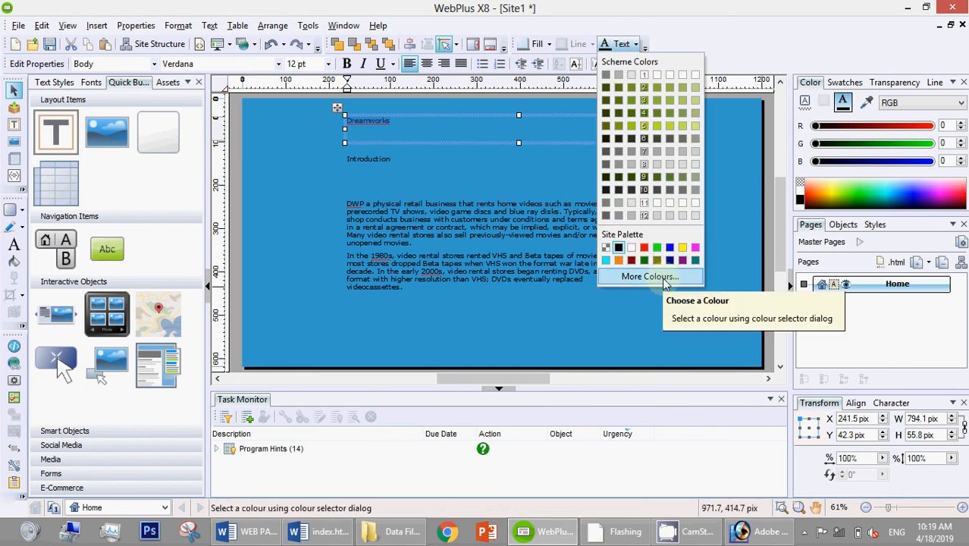
{"action": "left_click", "coordinate": [651, 277]}
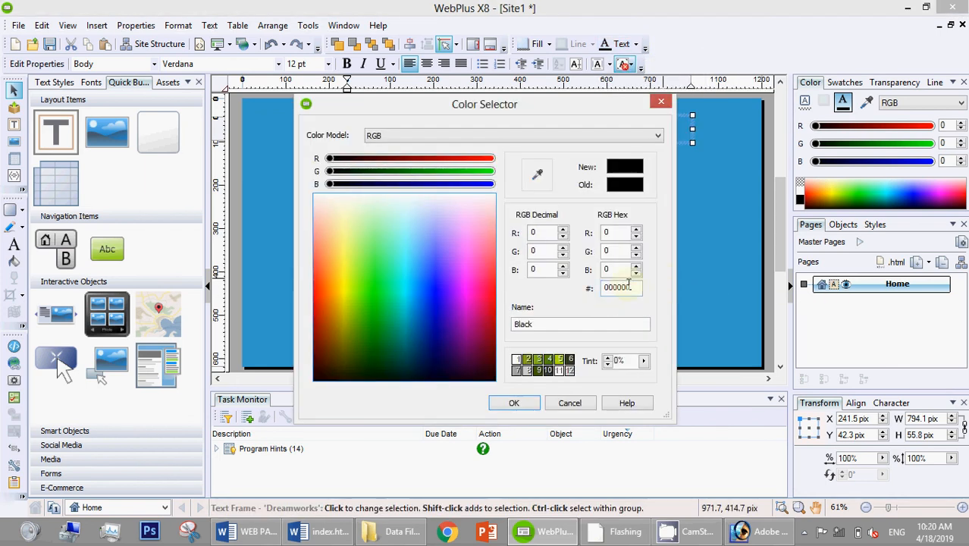
{"action": "left_click_drag", "start_coordinate": [632, 285], "coordinate": [591, 288]}
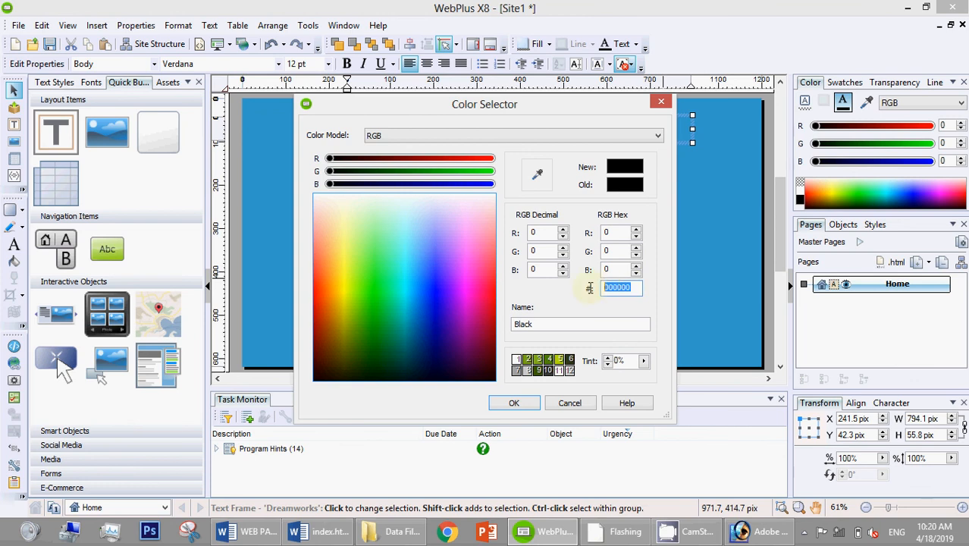
{"action": "type", "text": "191970"}
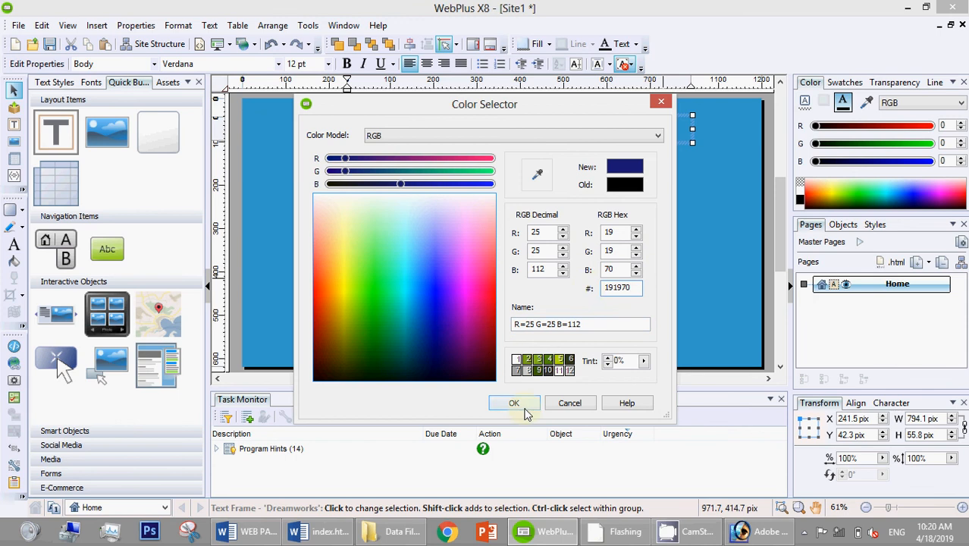
{"action": "left_click", "coordinate": [514, 403]}
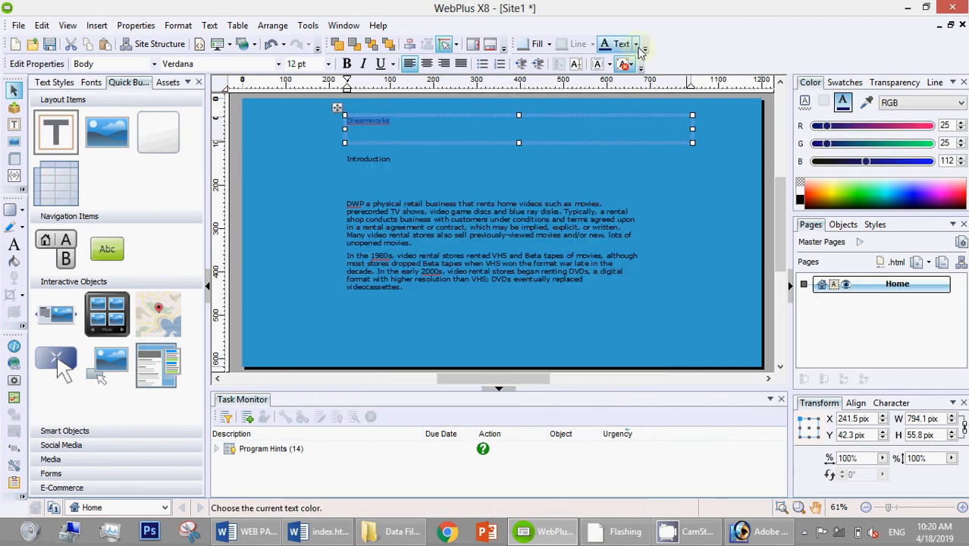
Apply the custom dark blue from the site palette to the Introduction text
{"action": "left_click", "coordinate": [637, 46]}
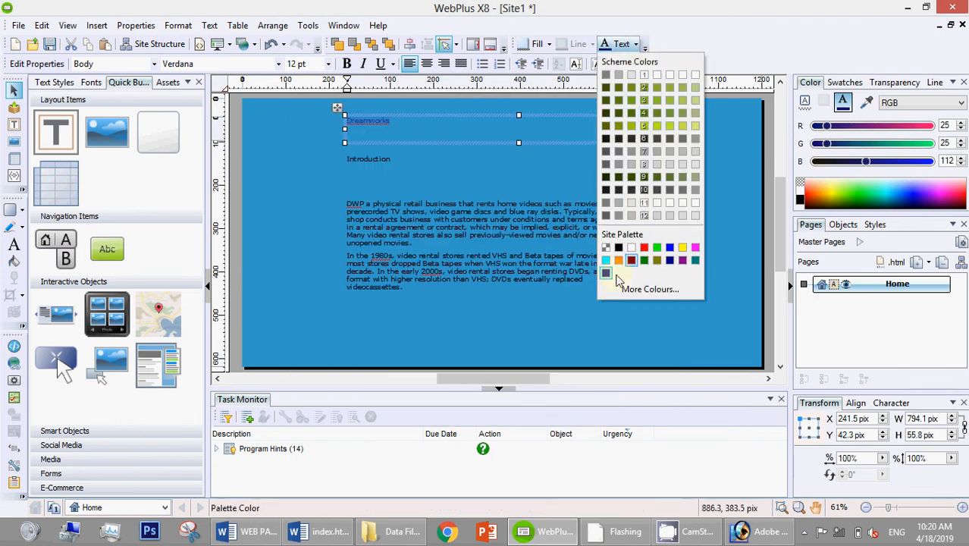
{"action": "left_click", "coordinate": [394, 162]}
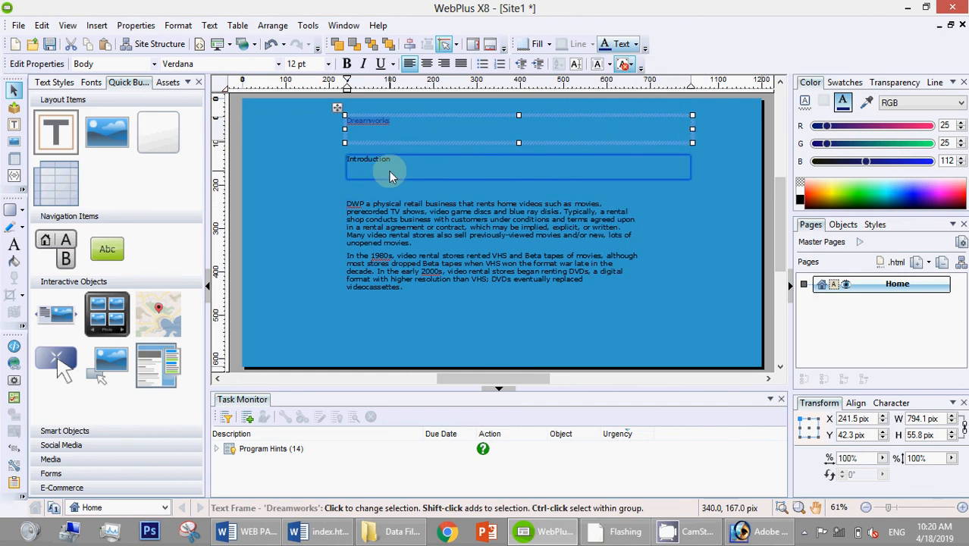
{"action": "left_click", "coordinate": [339, 157]}
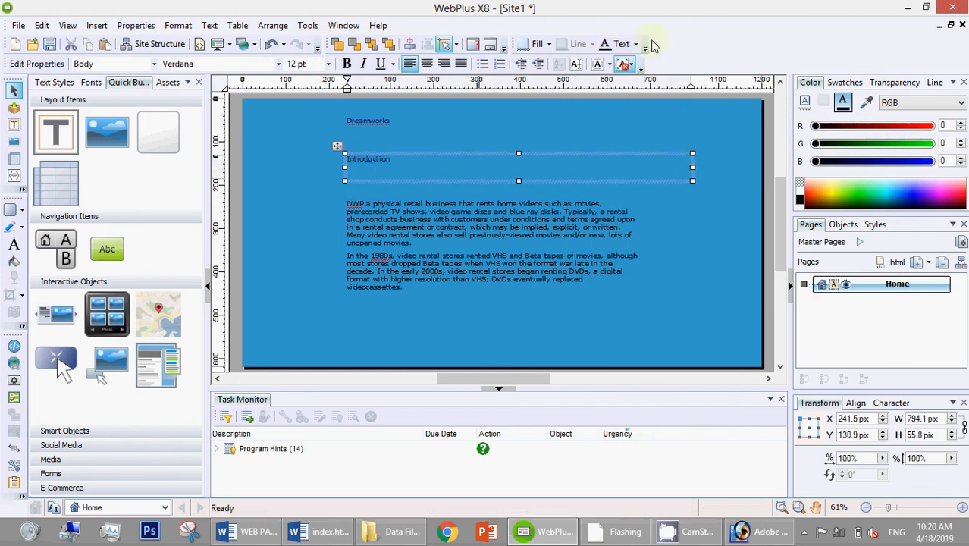
{"action": "left_click", "coordinate": [637, 45]}
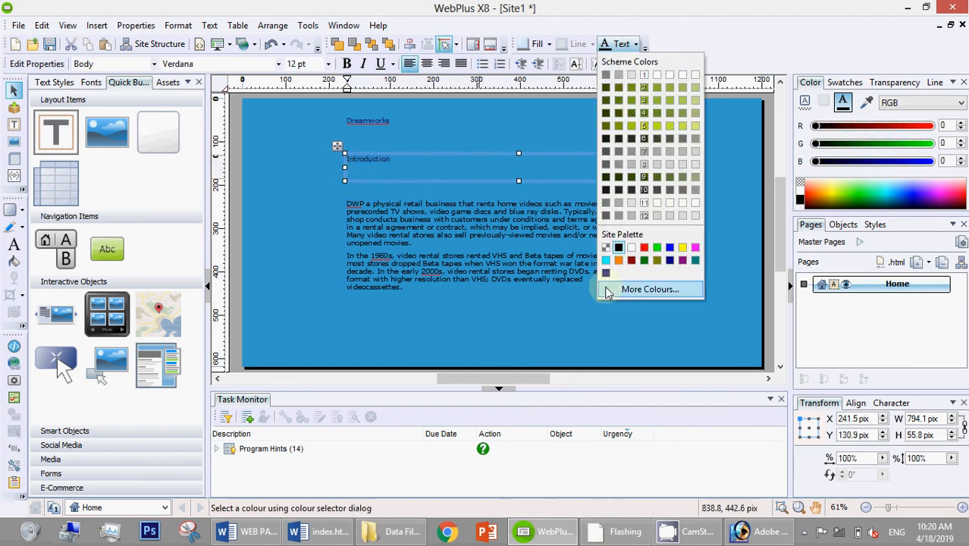
{"action": "left_click", "coordinate": [606, 276]}
Colour both paragraphs in the DWP text frame with the custom dark blue from the site palette
{"action": "left_click", "coordinate": [506, 279]}
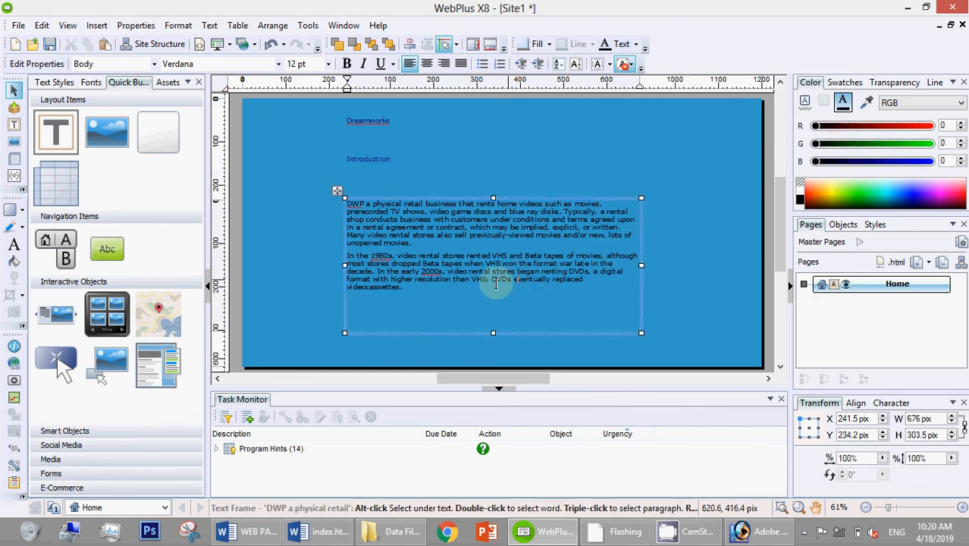
{"action": "left_click_drag", "start_coordinate": [455, 293], "coordinate": [335, 195]}
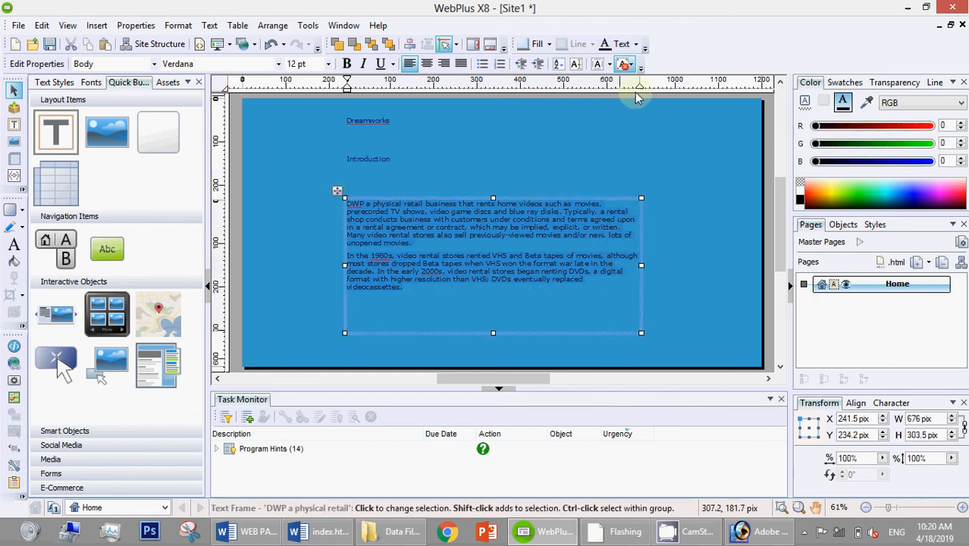
{"action": "left_click", "coordinate": [637, 45]}
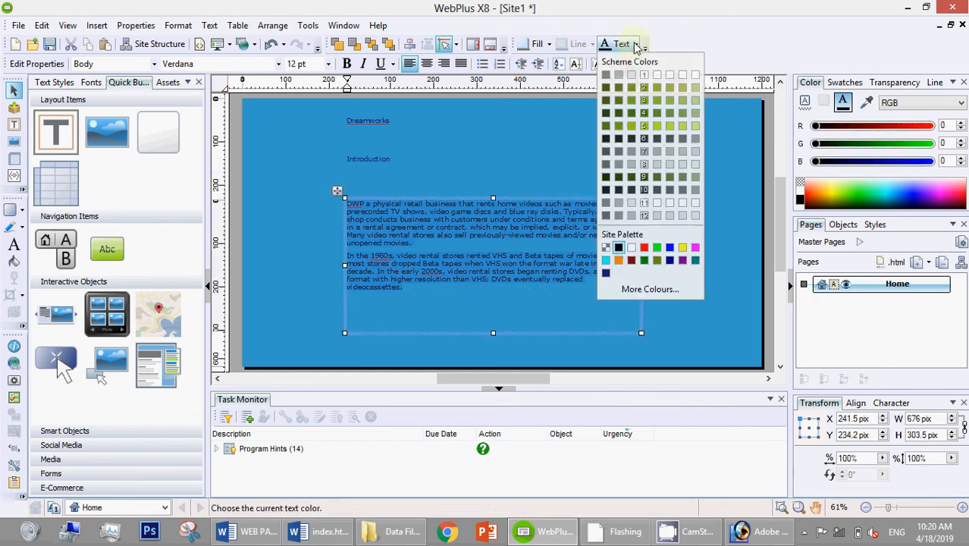
{"action": "left_click", "coordinate": [606, 276]}
{"action": "left_click", "coordinate": [704, 208]}
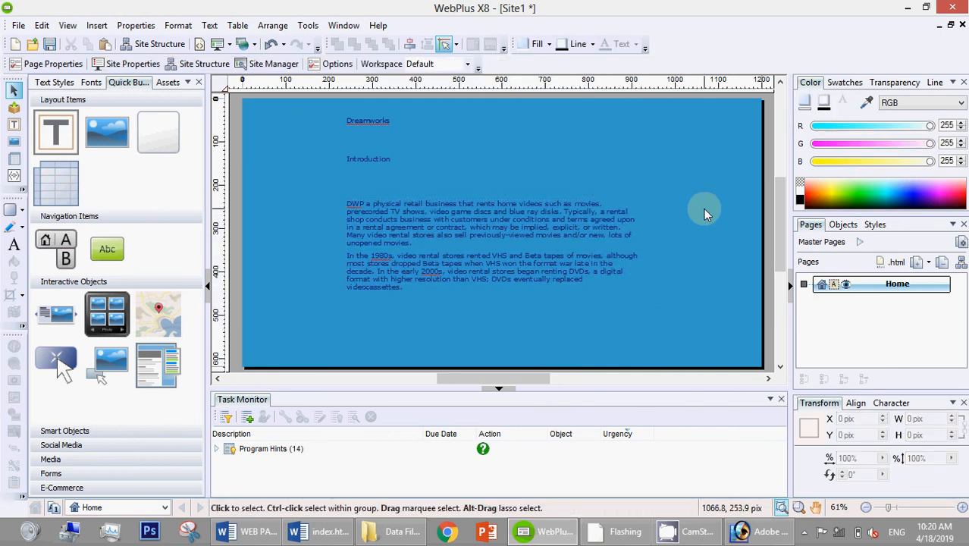
Apply the Heading 1 text style to the Dreamworks text on the WebPlus page
{"action": "key", "text": "alt+Tab"}
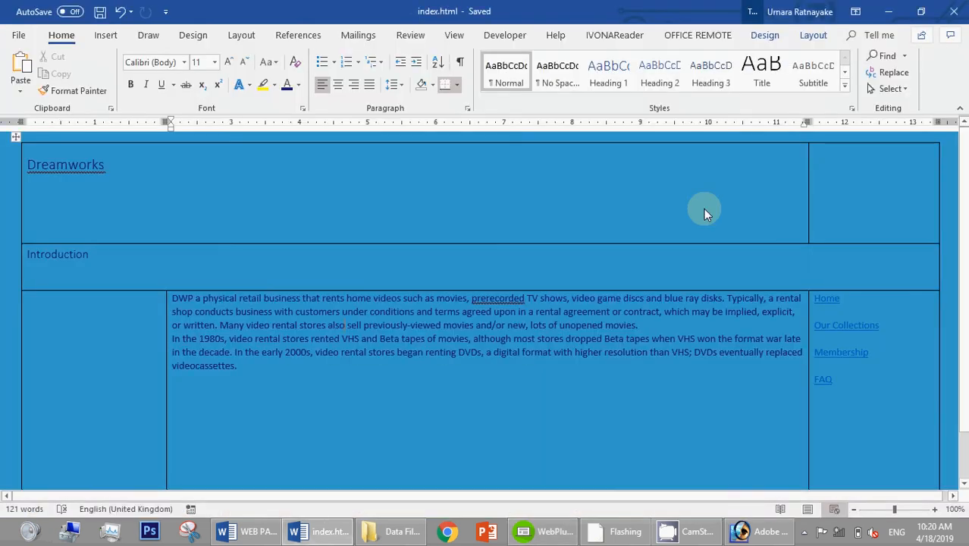
{"action": "key", "text": "alt+Tab"}
{"action": "left_click", "coordinate": [383, 127]}
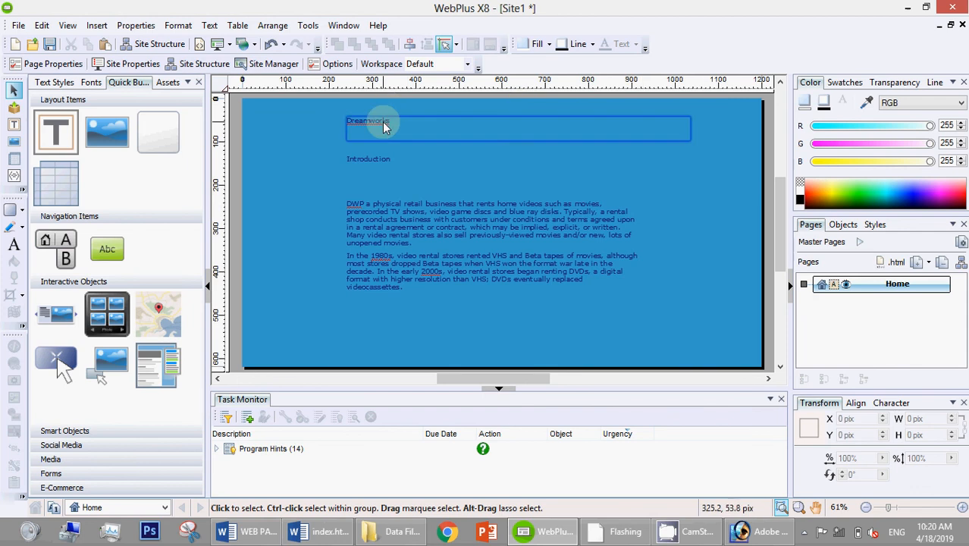
{"action": "left_click", "coordinate": [384, 127]}
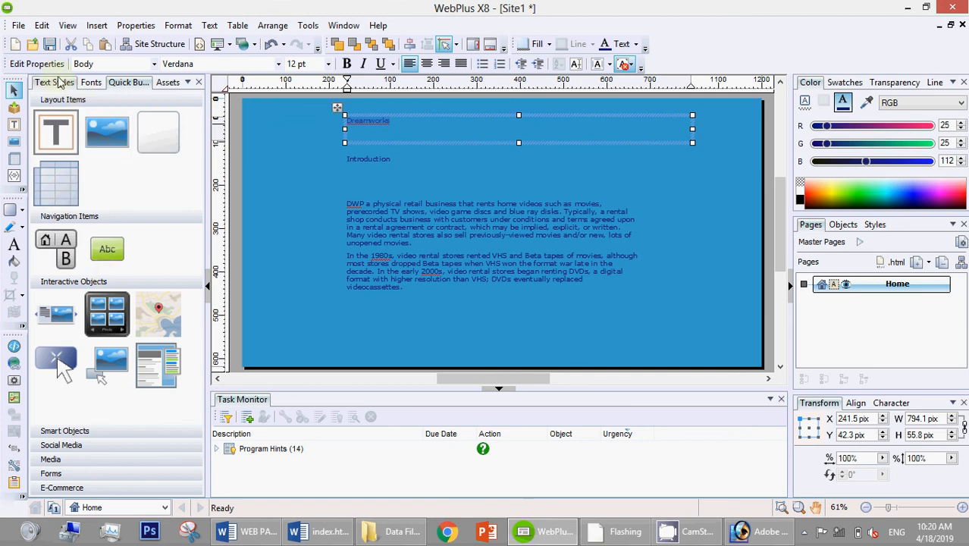
{"action": "left_click", "coordinate": [34, 63]}
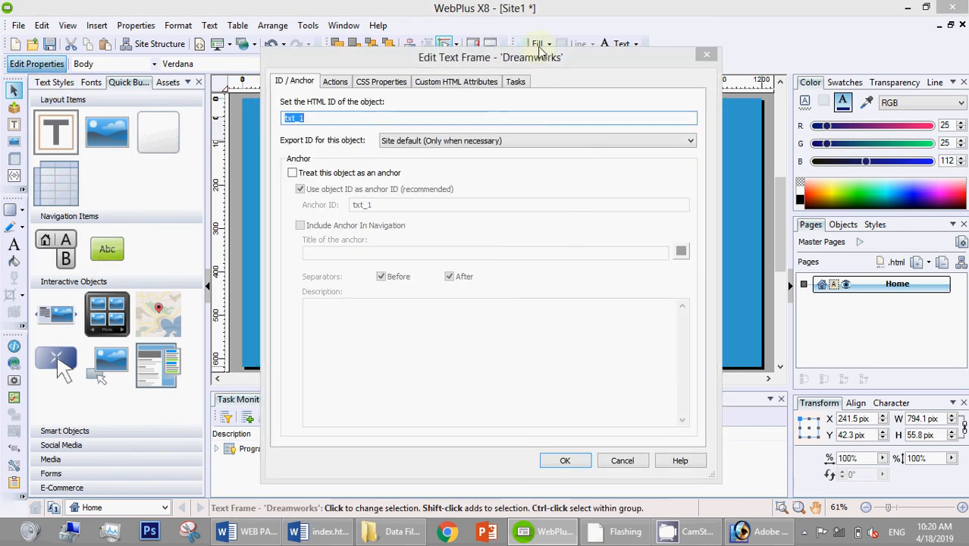
{"action": "left_click", "coordinate": [706, 57]}
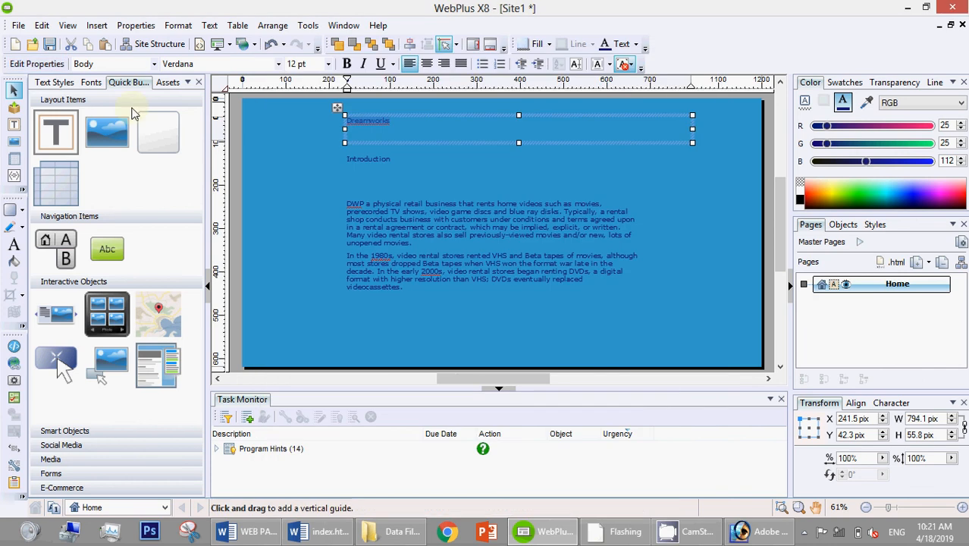
{"action": "left_click", "coordinate": [54, 82]}
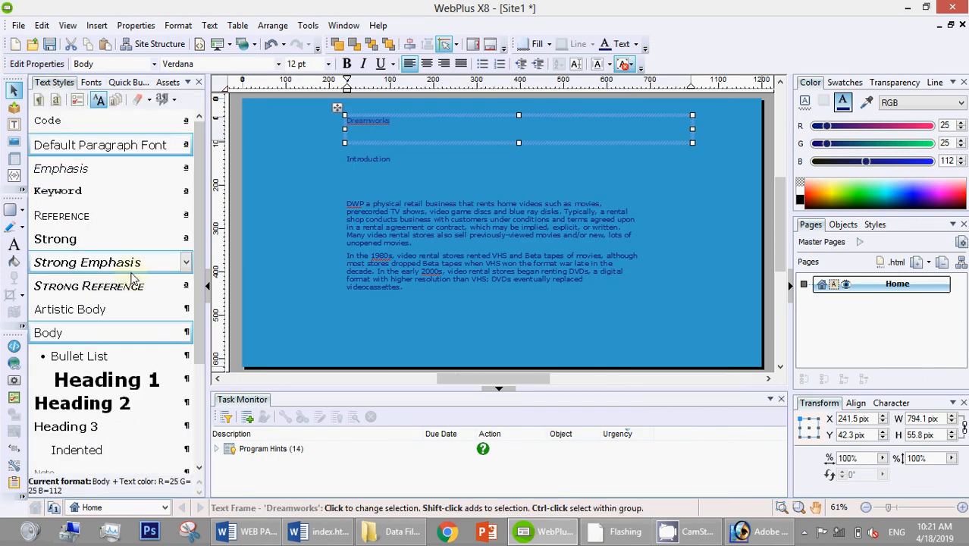
{"action": "left_click", "coordinate": [150, 386]}
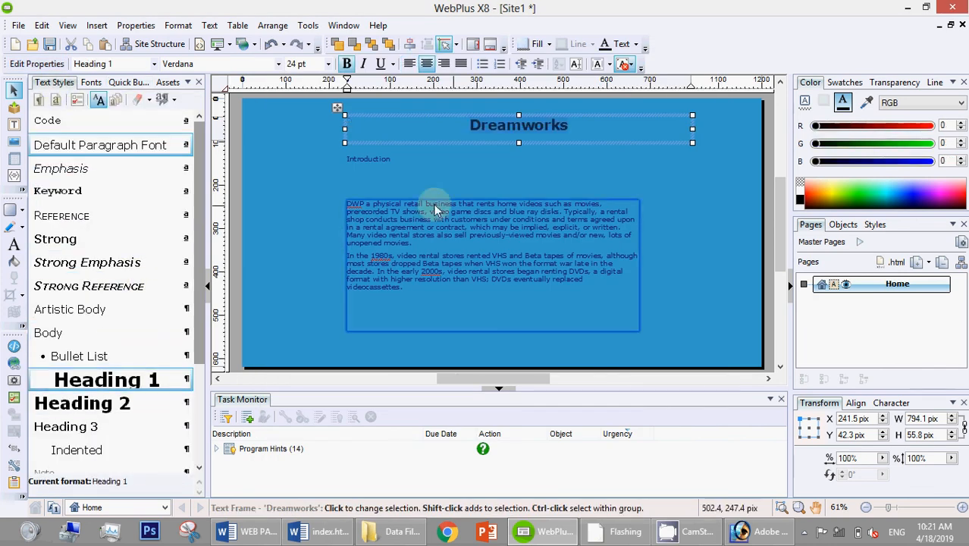
Place the text cursor at the end of Introduction in its text frame
{"action": "left_click", "coordinate": [393, 170]}
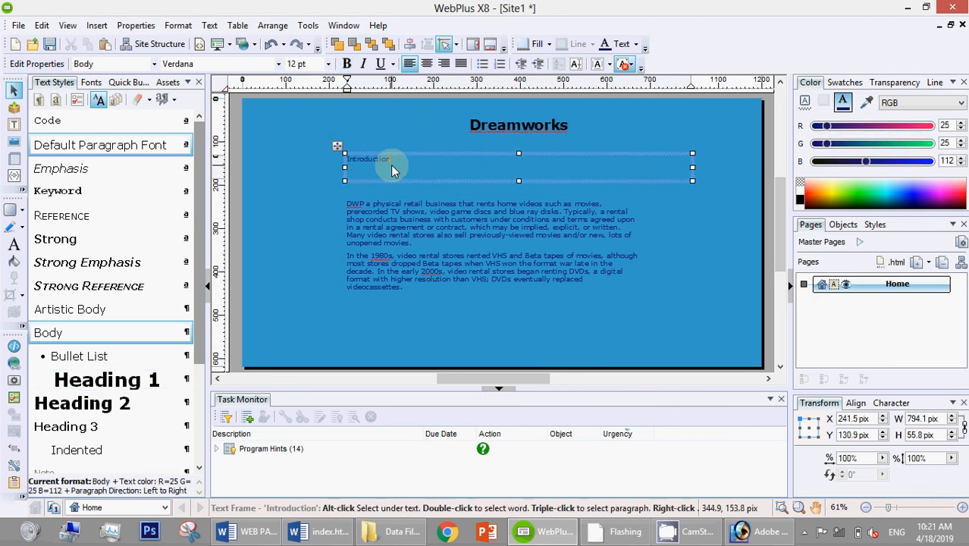